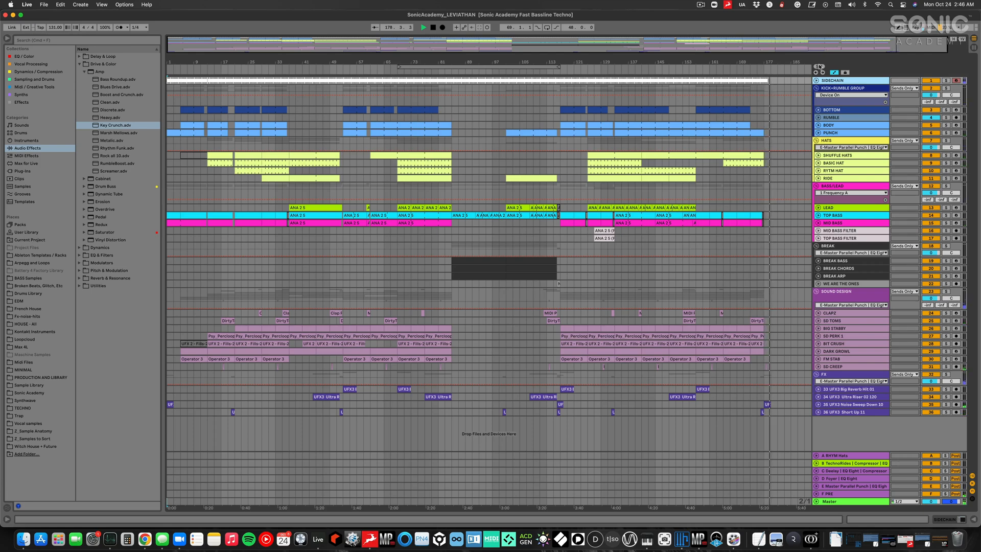
# Step: Stop playback, collapse the Drive & Color folder, and show the SIDECHAIN track's device chain and its clip
pyautogui.press('space')
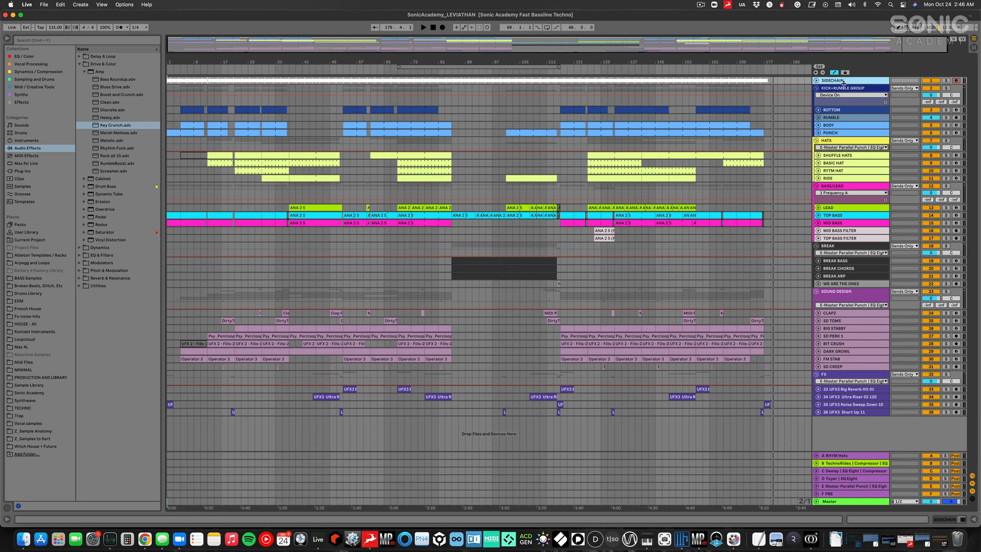
pyautogui.click(79, 64)
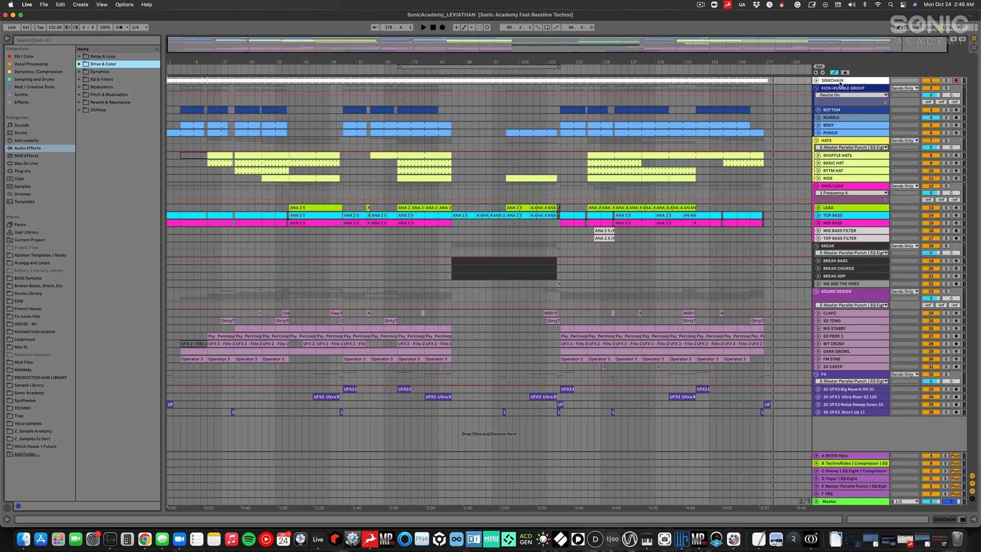
pyautogui.doubleClick(836, 80)
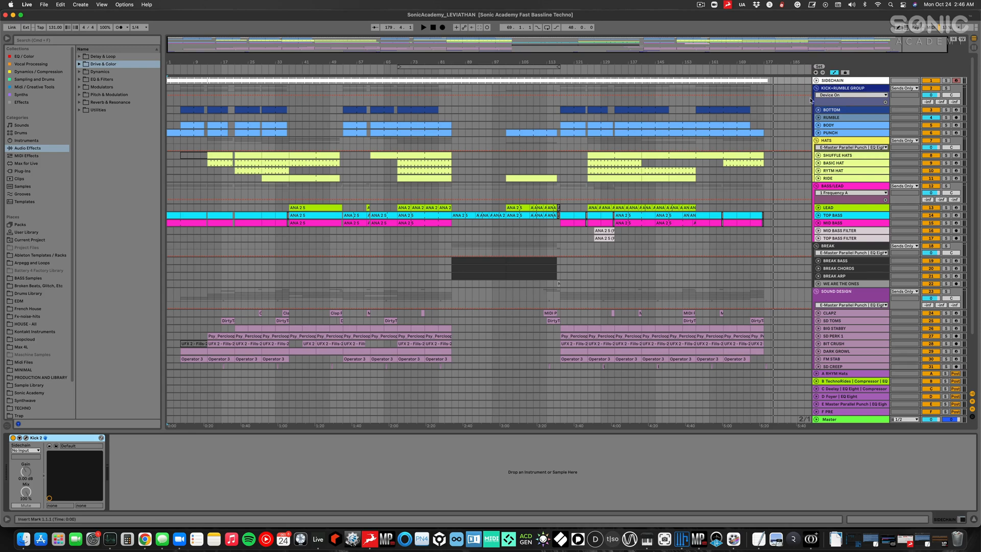
pyautogui.click(583, 80)
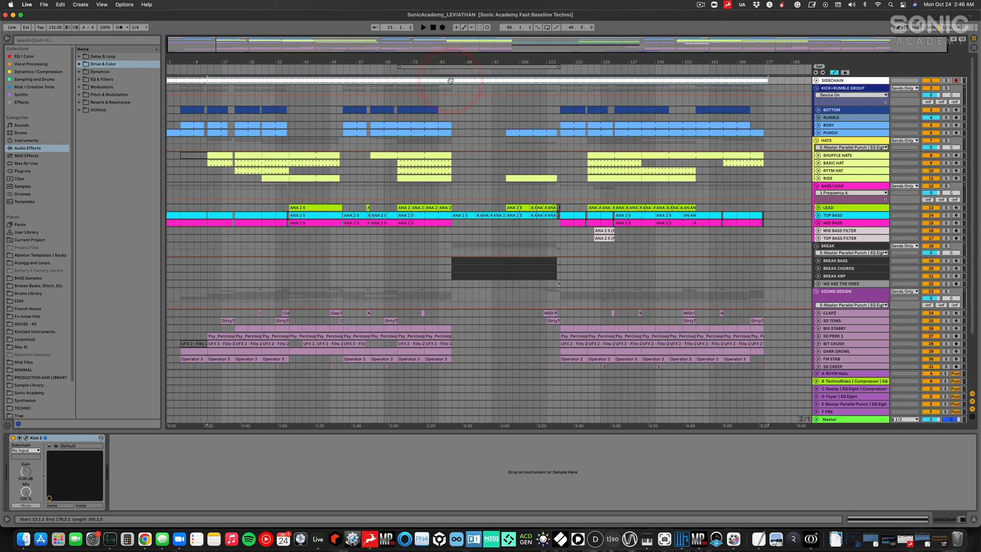
# Step: View the KICK+RUMBLE GROUP devices and unfold the BOTTOM, RUMBLE, BODY and PUNCH tracks together, leaving BOTTOM selected
pyautogui.click(851, 90)
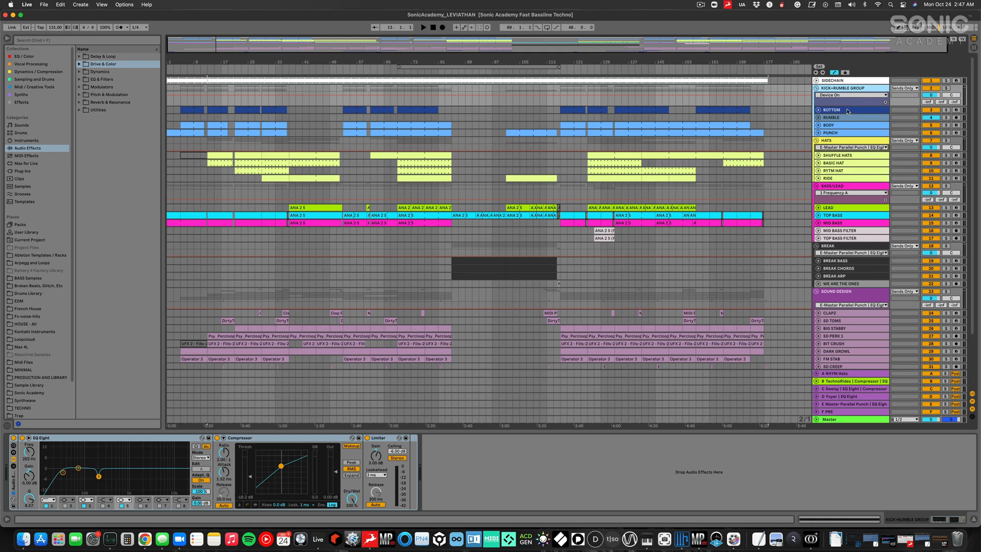
pyautogui.click(847, 113)
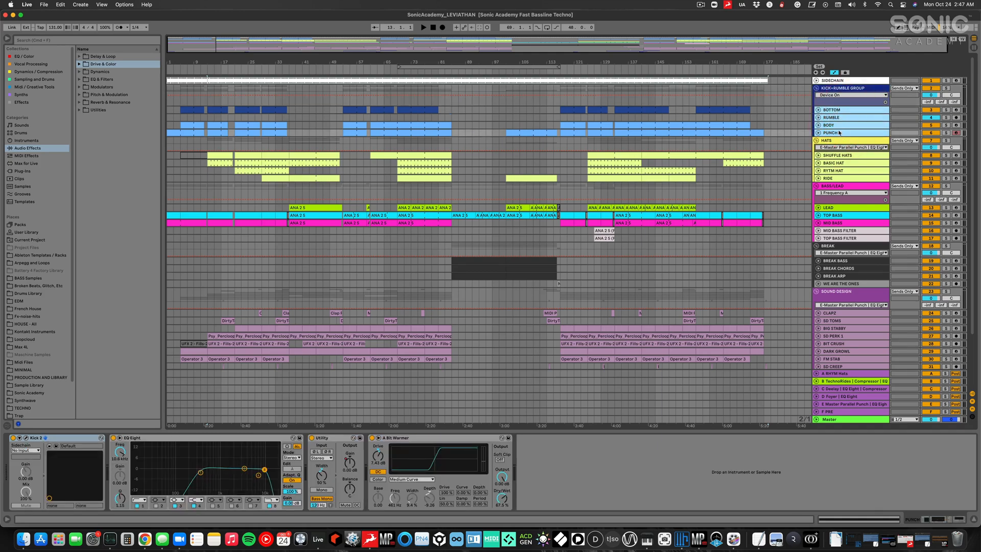
pyautogui.click(817, 133)
pyautogui.click(842, 109)
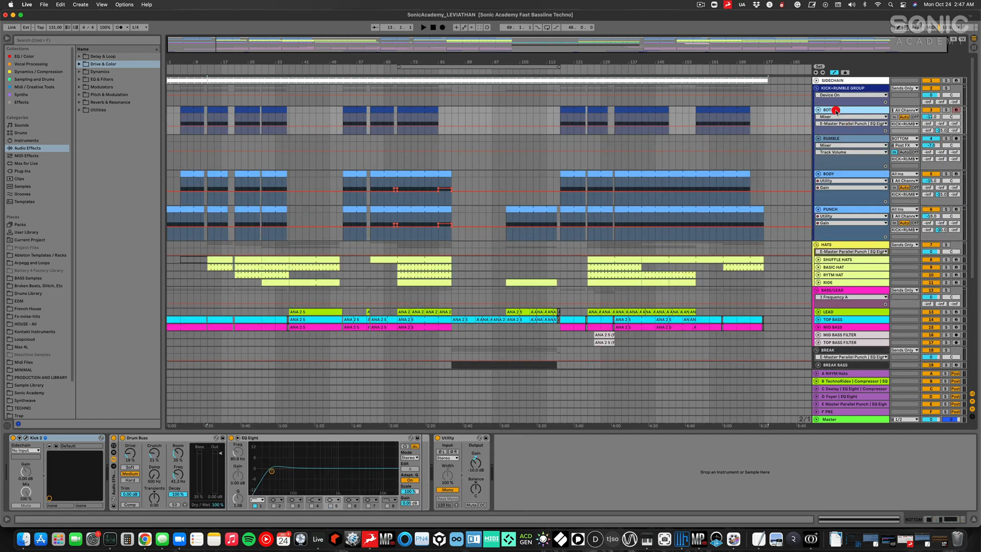
# Step: Open Kick 2 on the BOTTOM track, solo the track and audition its clip from bar 69, moving the plugin window upward
pyautogui.click(24, 437)
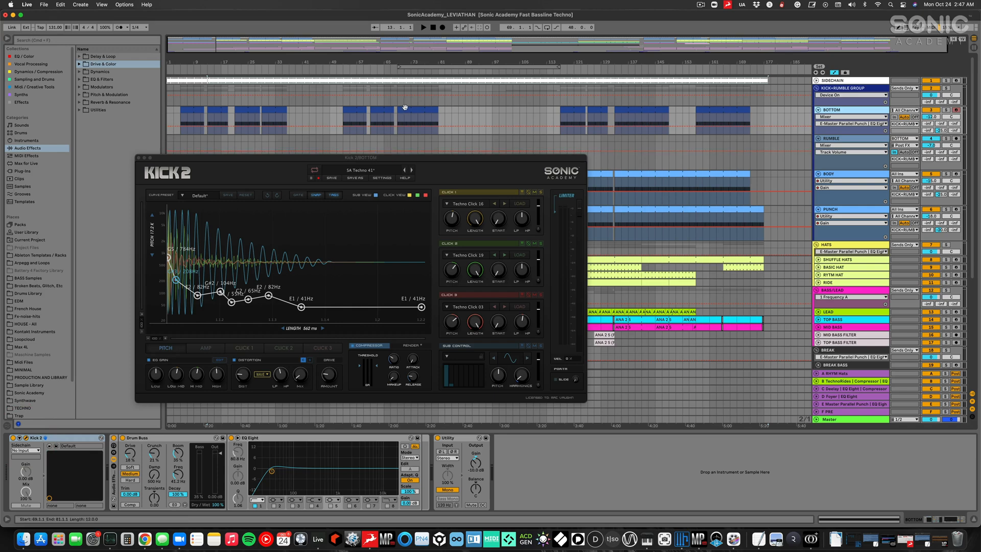
pyautogui.click(411, 109)
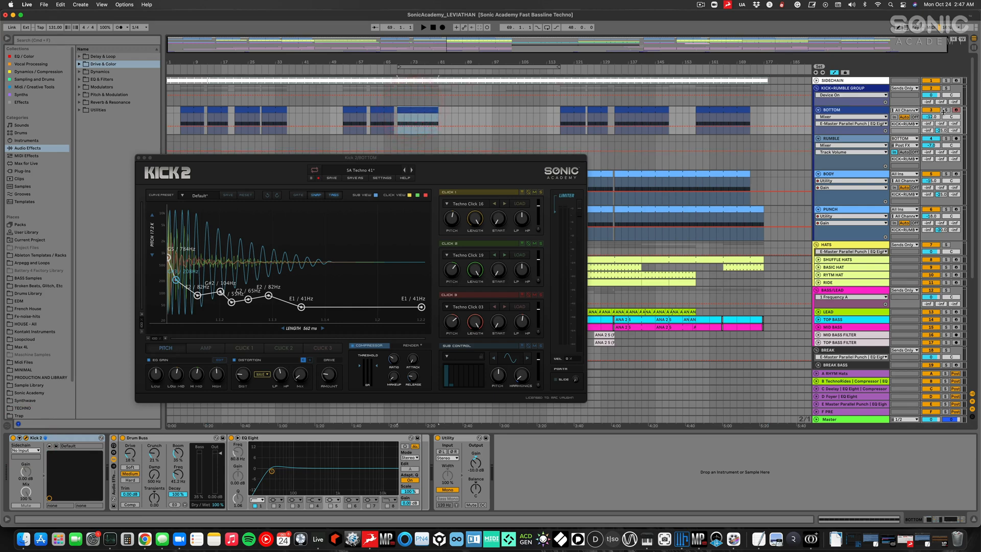
pyautogui.click(946, 110)
pyautogui.press('space')
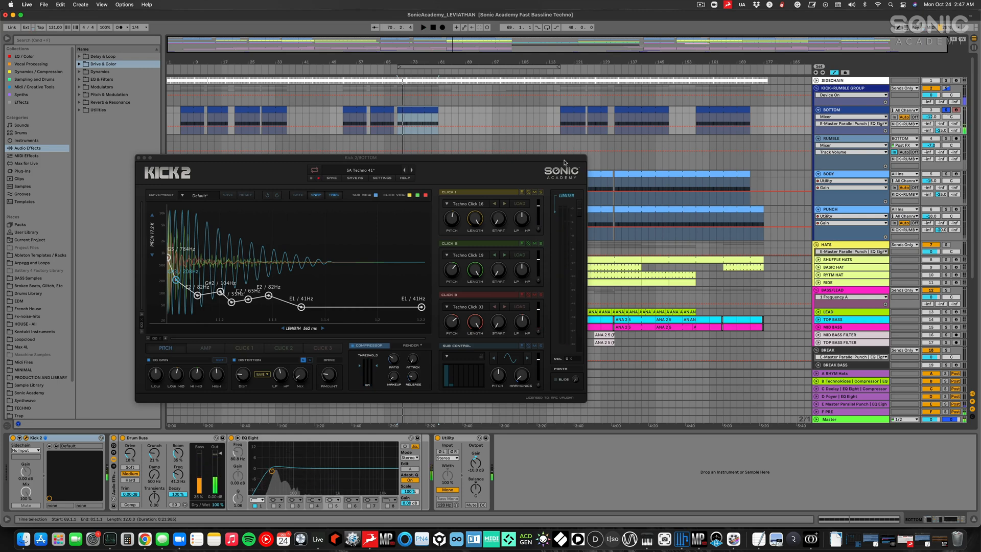
pyautogui.moveTo(562, 159); pyautogui.dragTo(568, 93)
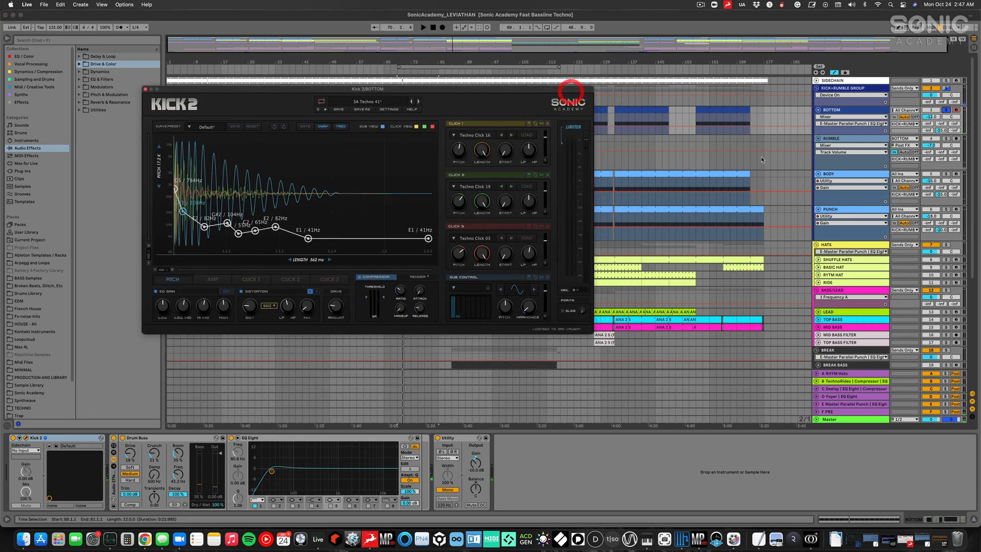
# Step: Examine the RUMBLE track's effect chain from the Audio Effect Rack through to Percussion Air and Gorgon
pyautogui.click(863, 141)
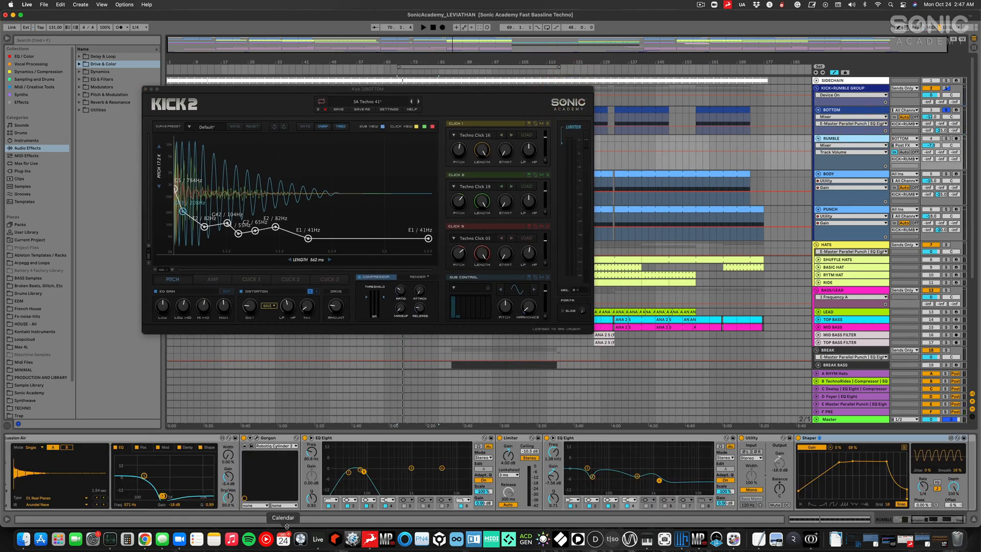
pyautogui.hscroll(-5, 302, 485)
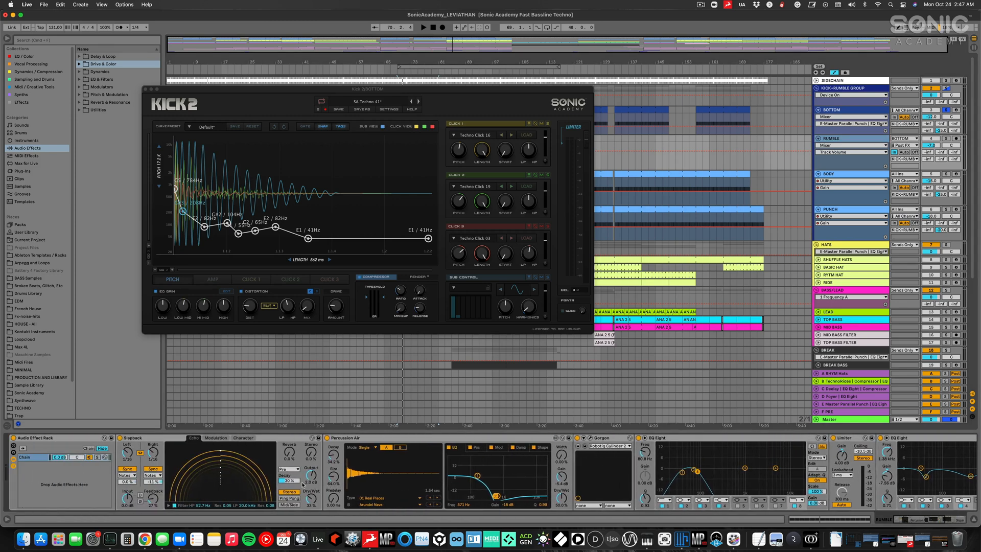
pyautogui.hscroll(3, 210, 472)
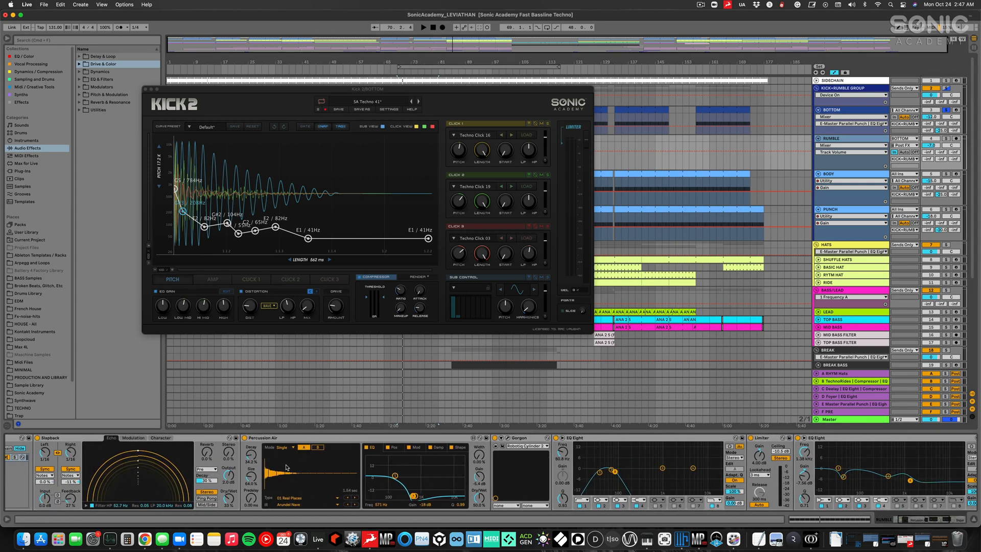
pyautogui.hscroll(3, 288, 467)
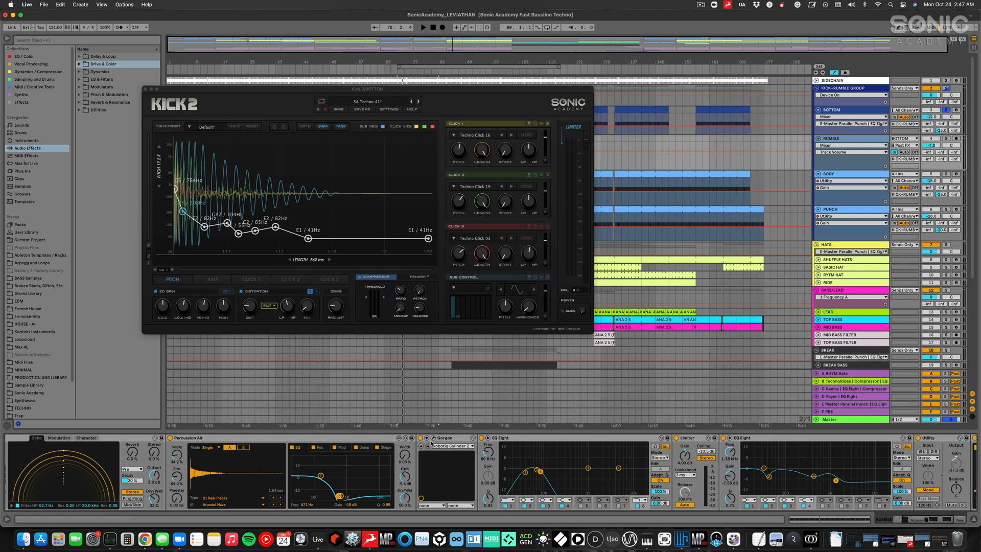
# Step: Inspect the Gorgon plugin on the RUMBLE track, then close both the Gorgon and Kick 2 windows
pyautogui.click(433, 438)
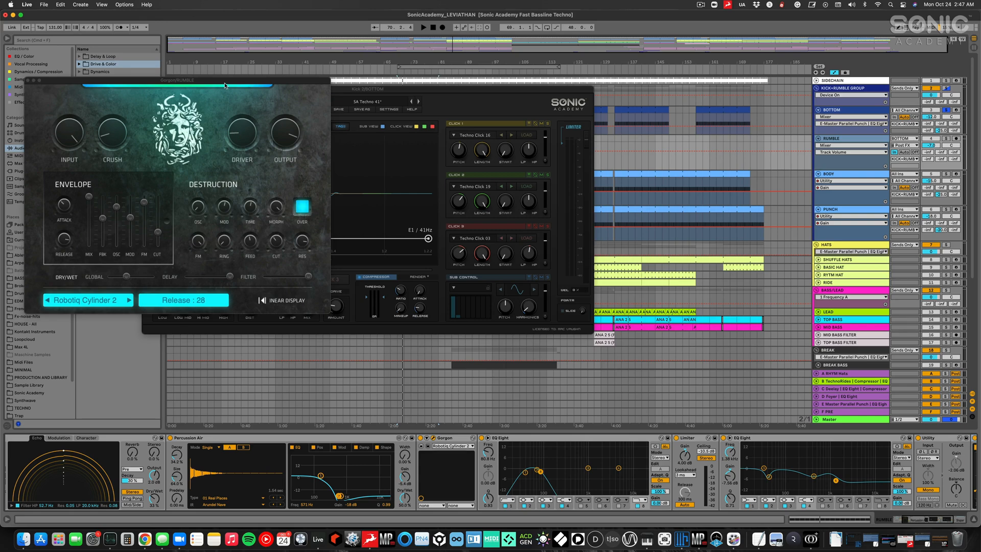
pyautogui.moveTo(225, 84); pyautogui.dragTo(539, 152)
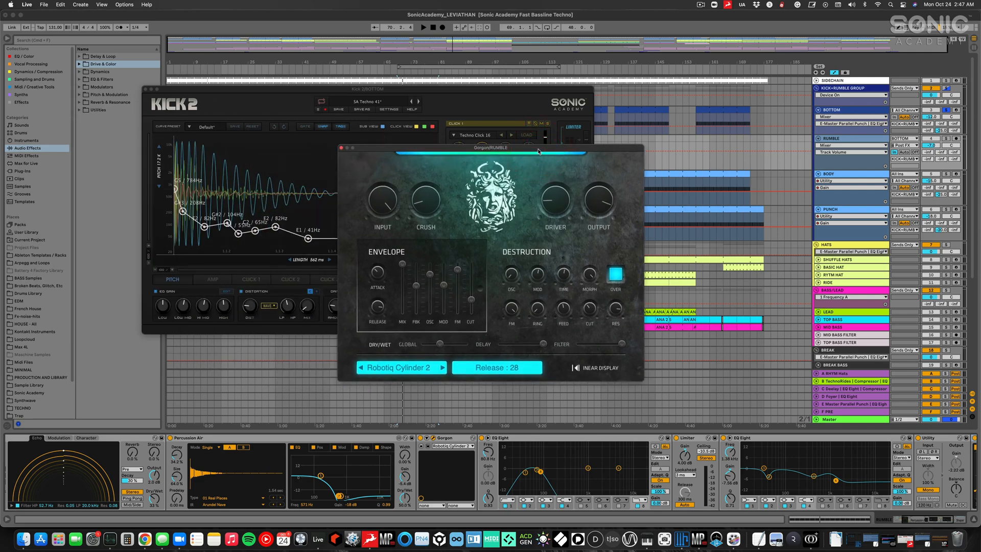
pyautogui.moveTo(465, 150); pyautogui.dragTo(429, 154)
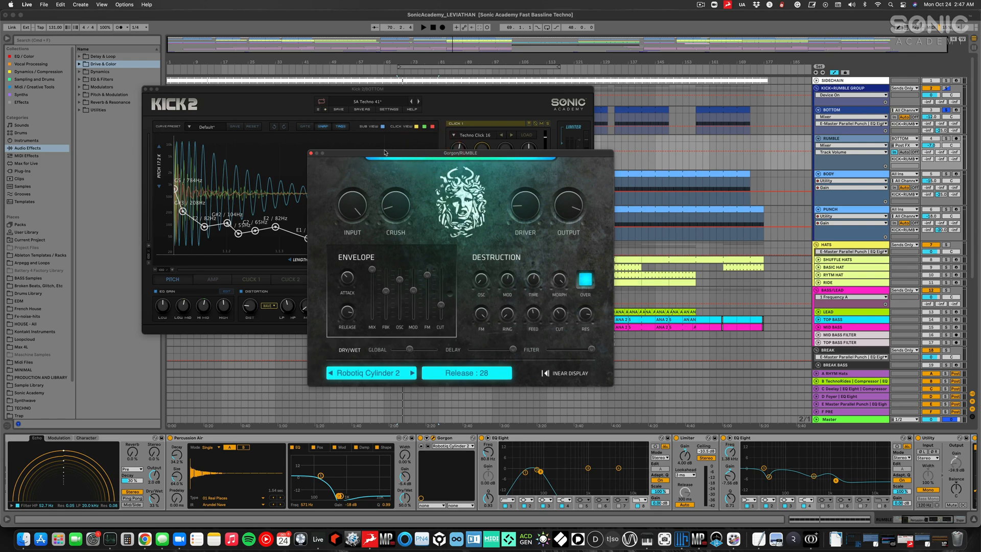
pyautogui.click(312, 153)
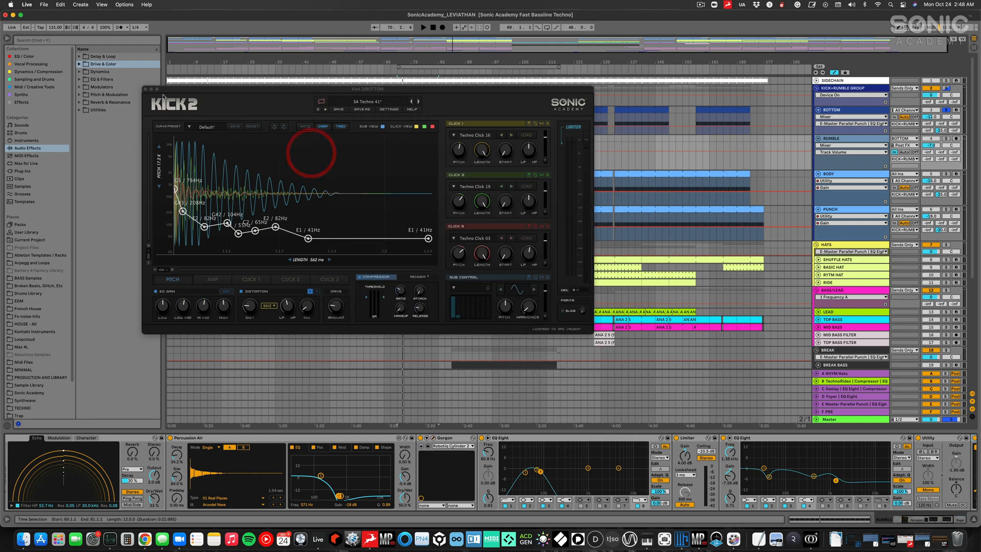
pyautogui.click(145, 90)
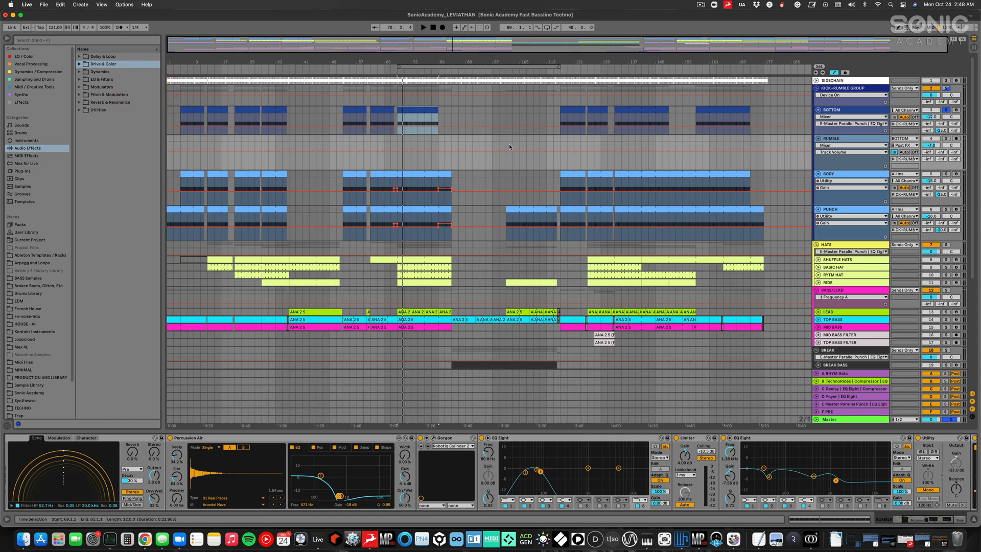
# Step: Solo the RUMBLE track and audition it while viewing the end of its effect chain
pyautogui.click(839, 139)
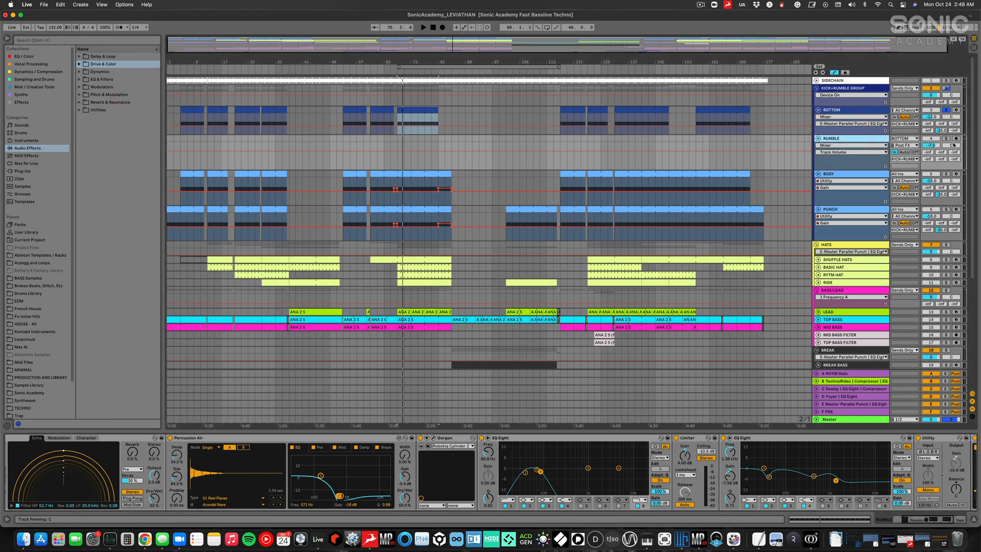
pyautogui.click(946, 138)
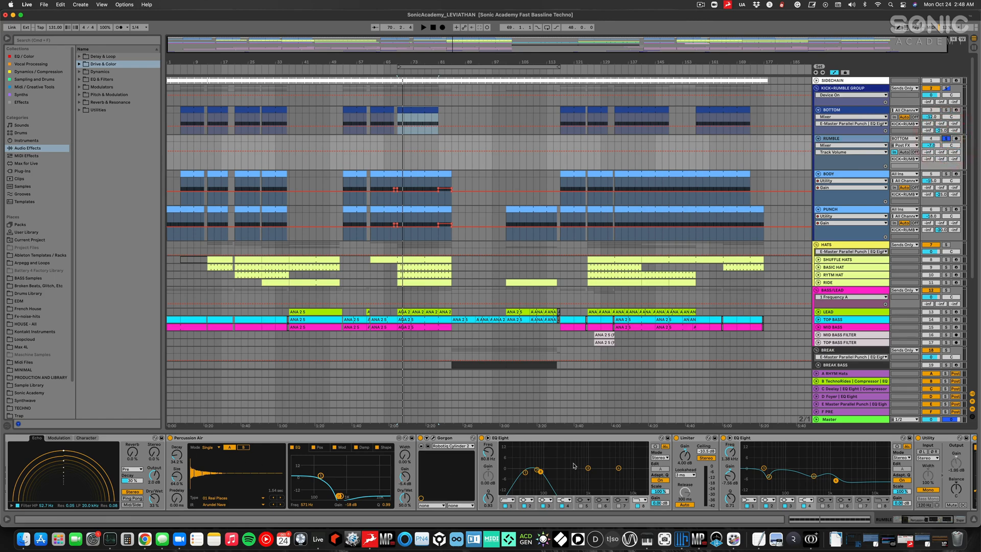
pyautogui.hscroll(5, 567, 464)
pyautogui.press('space')
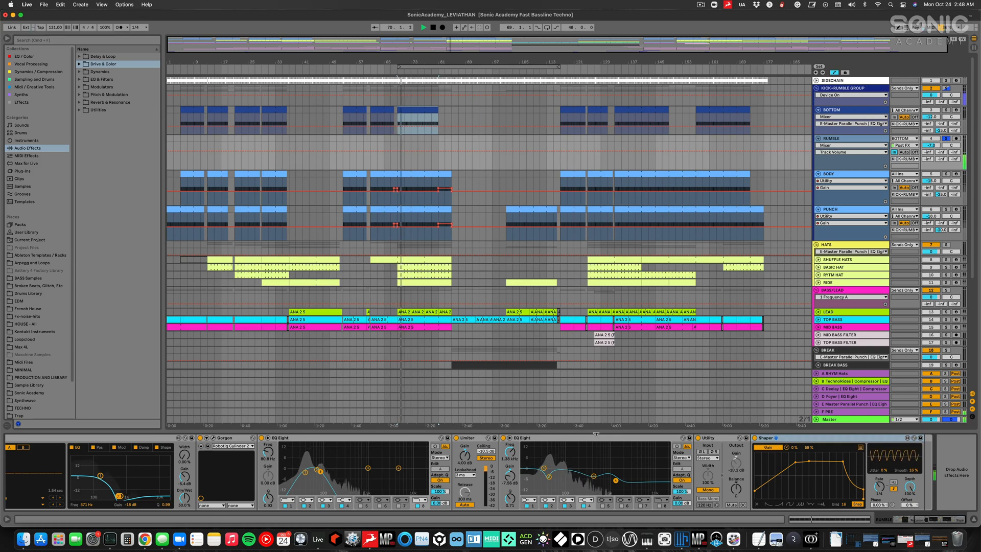
pyautogui.press('space')
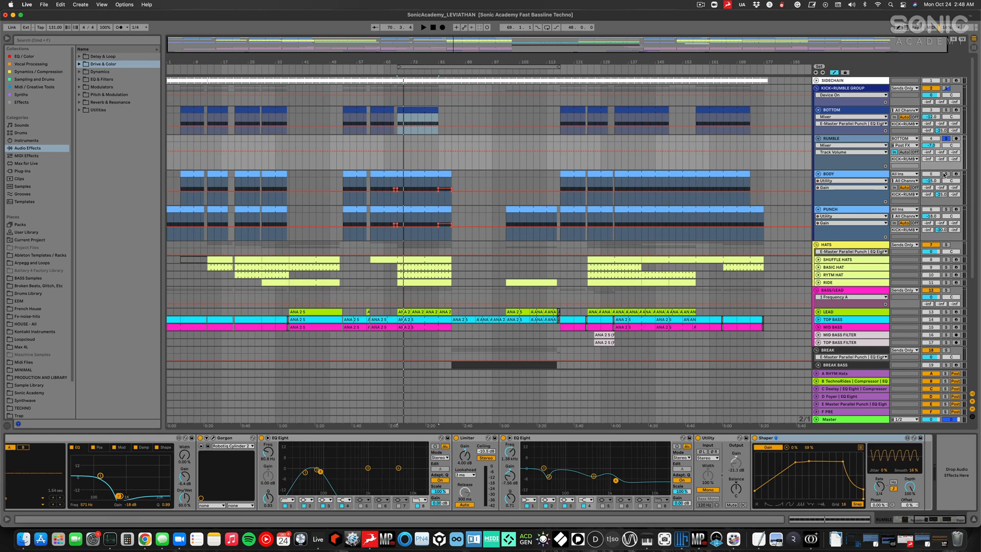
# Step: Solo the BODY track and audition its clip starting at bar 61
pyautogui.click(861, 174)
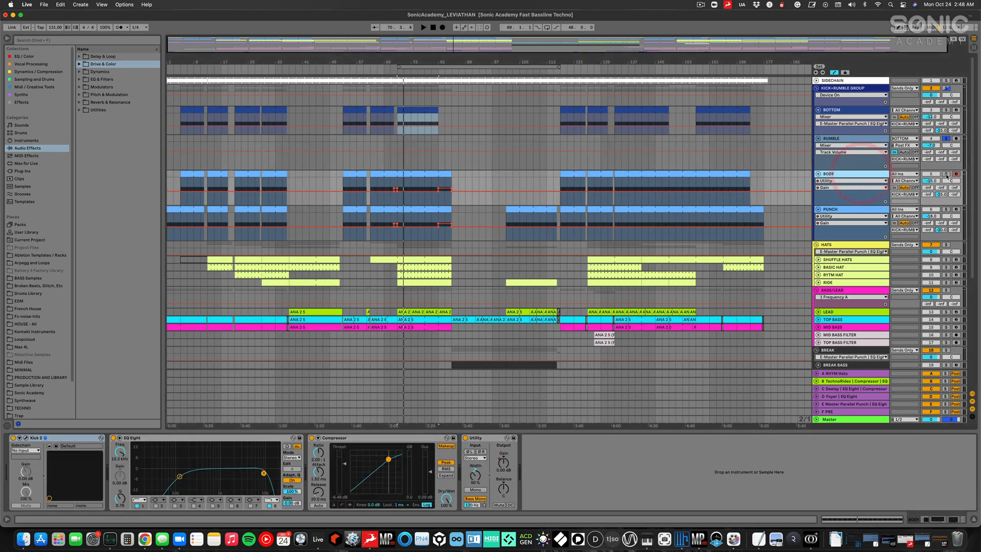
pyautogui.click(946, 175)
pyautogui.click(410, 173)
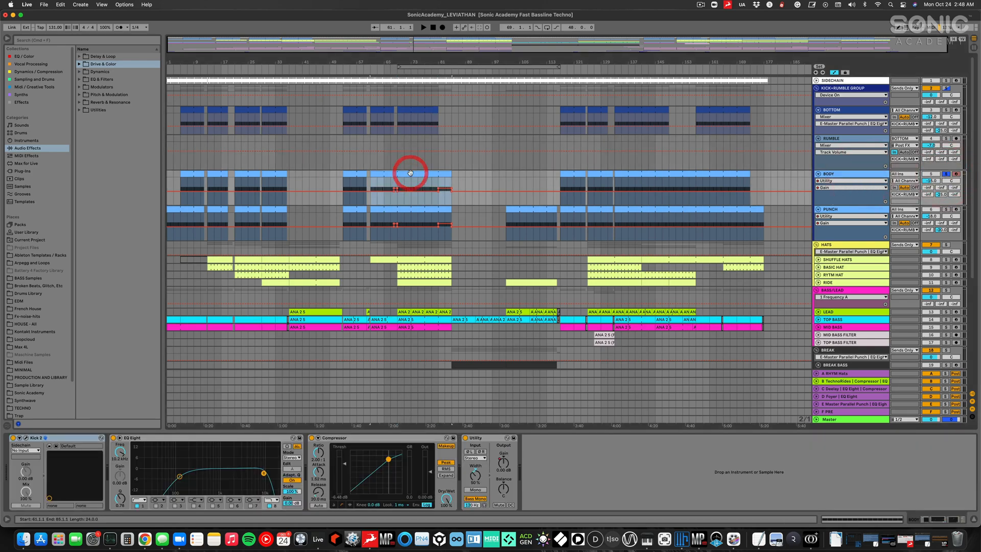
pyautogui.press('space')
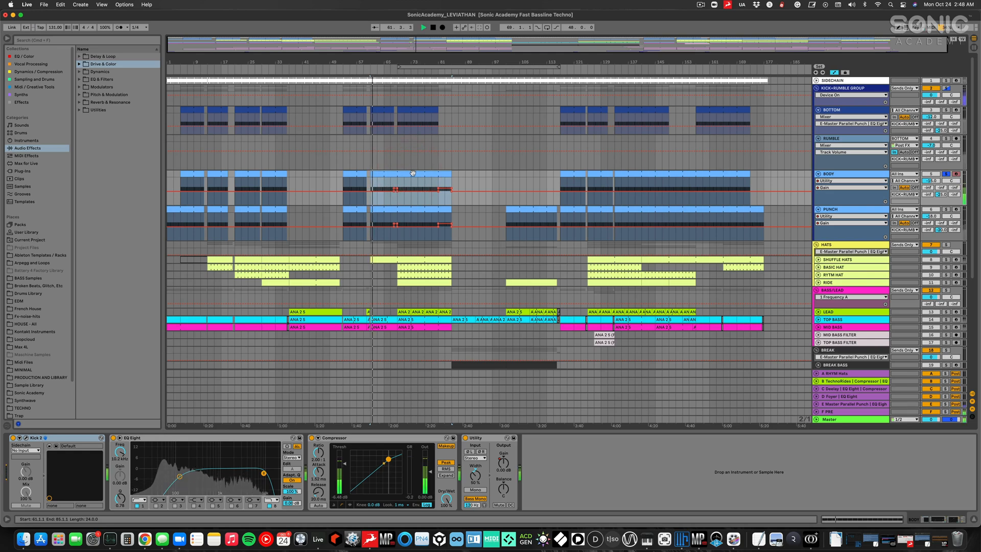
pyautogui.press('space')
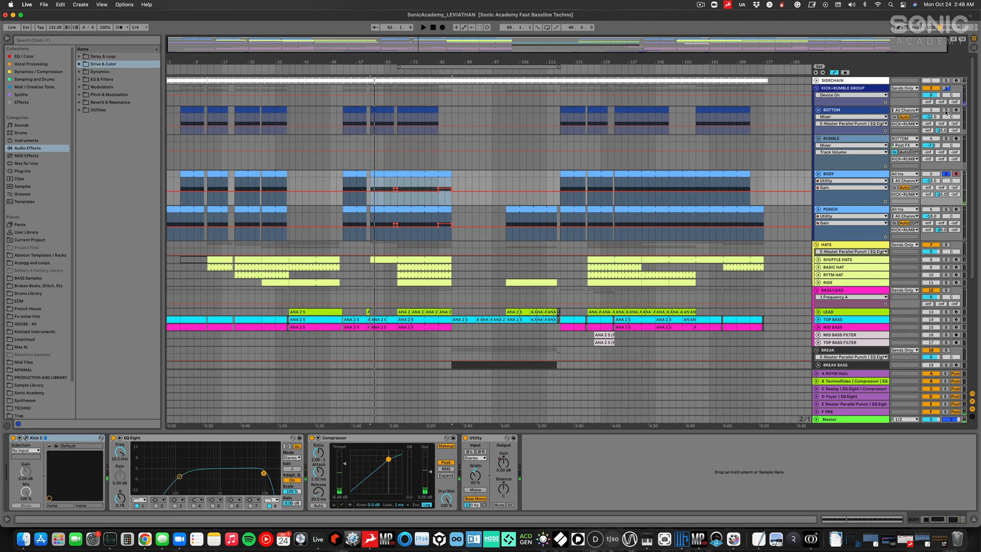
# Step: Add the BOTTOM track to the solo and audition it together with BODY
pyautogui.click(946, 110)
pyautogui.press('space')
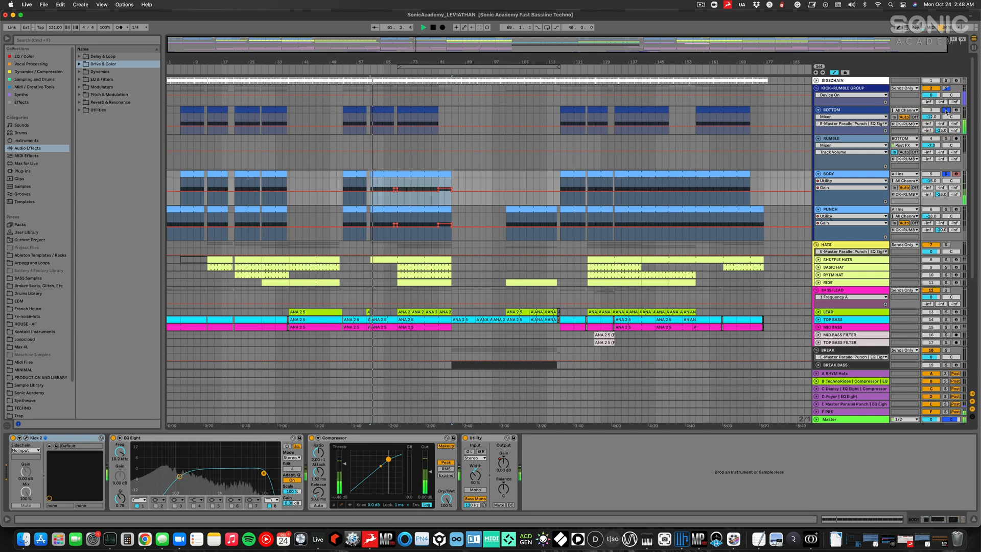
pyautogui.press('space')
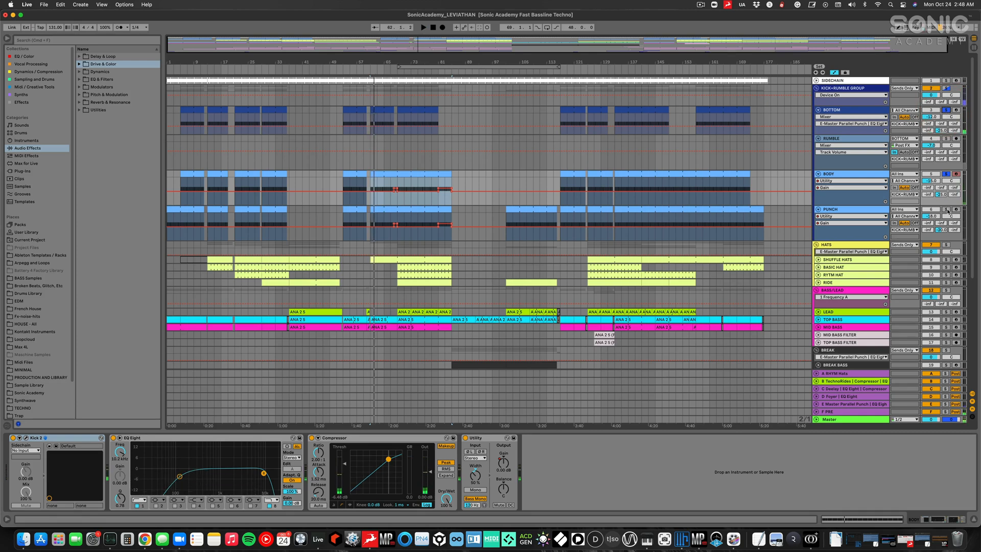
# Step: Solo only the PUNCH track and audition it
pyautogui.click(946, 209)
pyautogui.press('space')
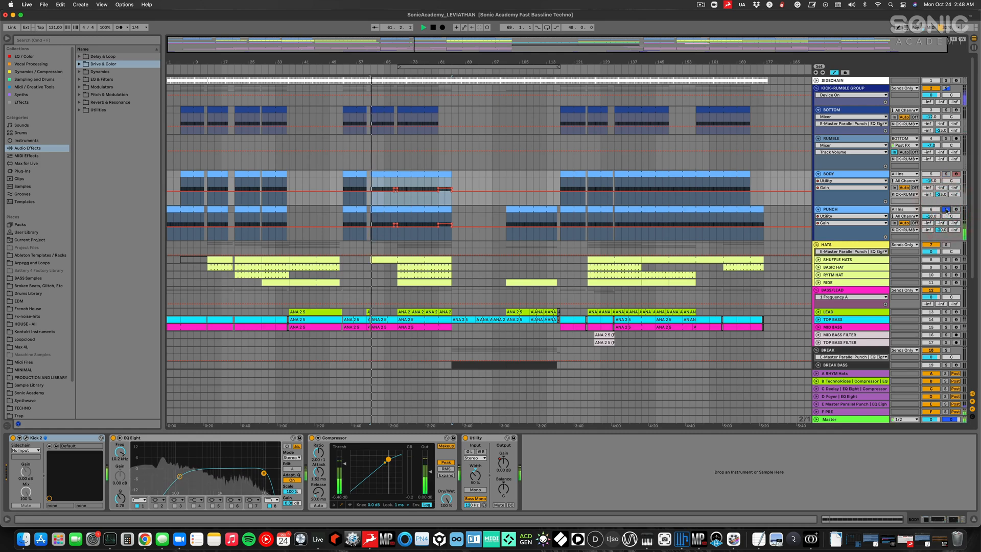
pyautogui.press('space')
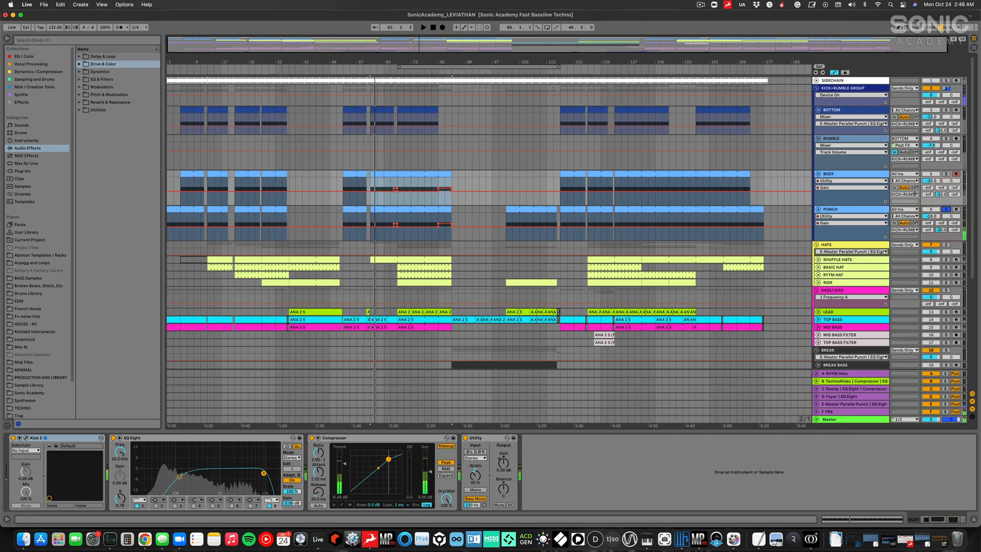
# Step: Add BODY and BOTTOM to the PUNCH solo and audition the three kick layers together
pyautogui.keyDown('super'); pyautogui.click(947, 175); pyautogui.keyUp('super')
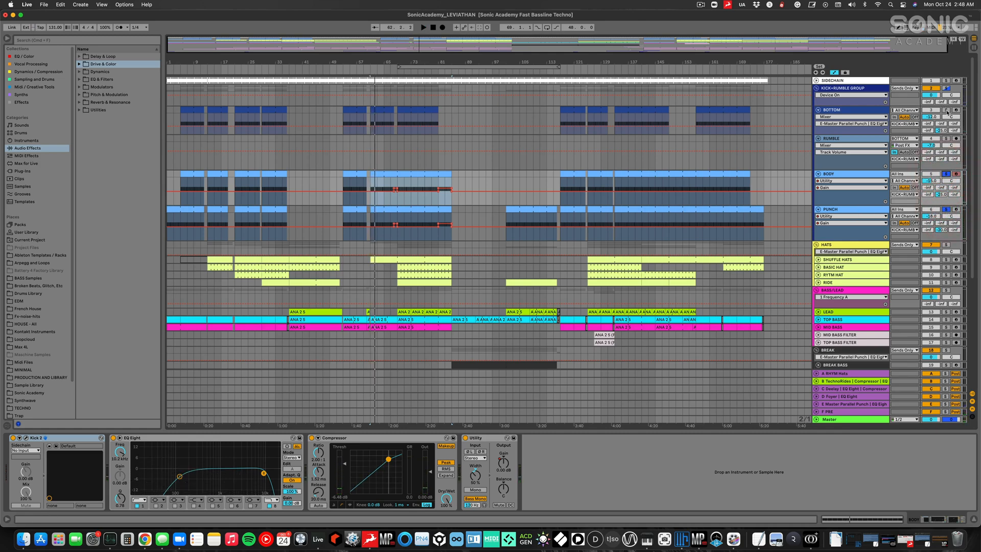
pyautogui.keyDown('super'); pyautogui.click(946, 110); pyautogui.keyUp('super')
pyautogui.press('space')
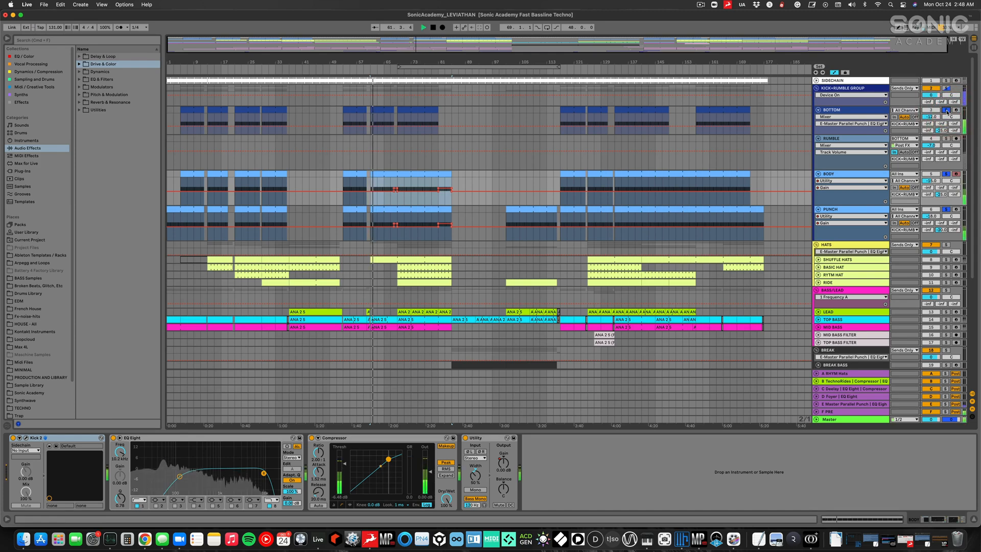
pyautogui.press('space')
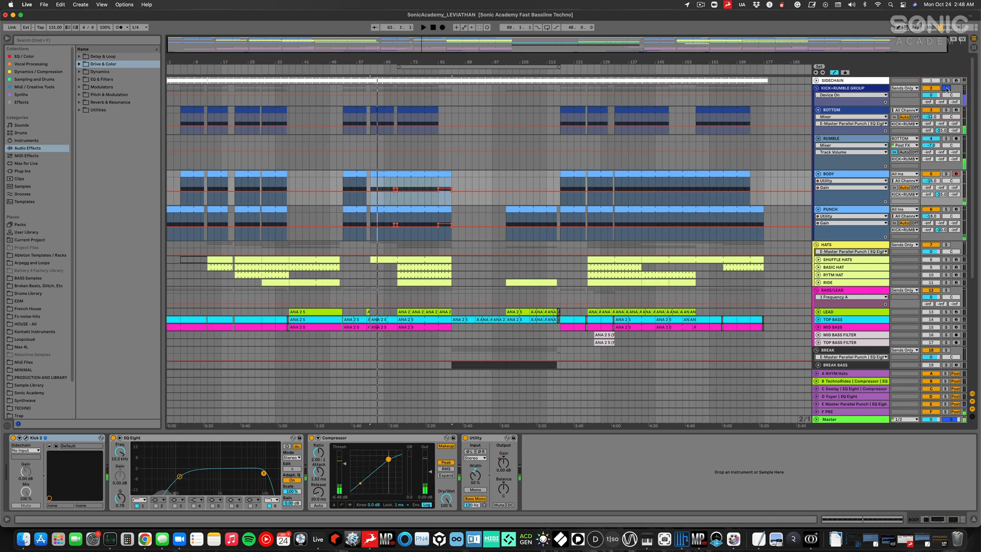
# Step: Open the Kick 2 instrument windows of the PUNCH, BODY and BOTTOM tracks to compare their presets and pitch envelopes
pyautogui.click(840, 110)
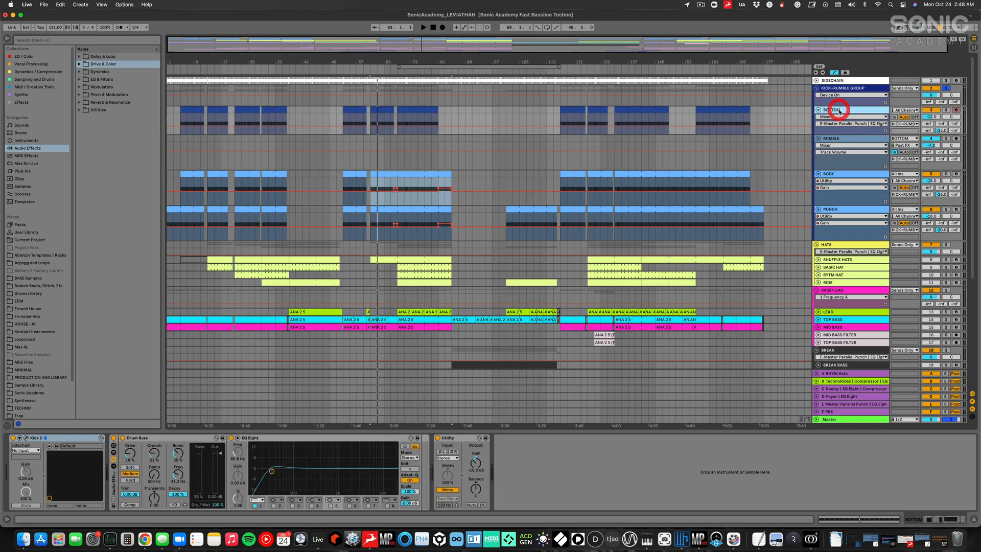
pyautogui.click(842, 210)
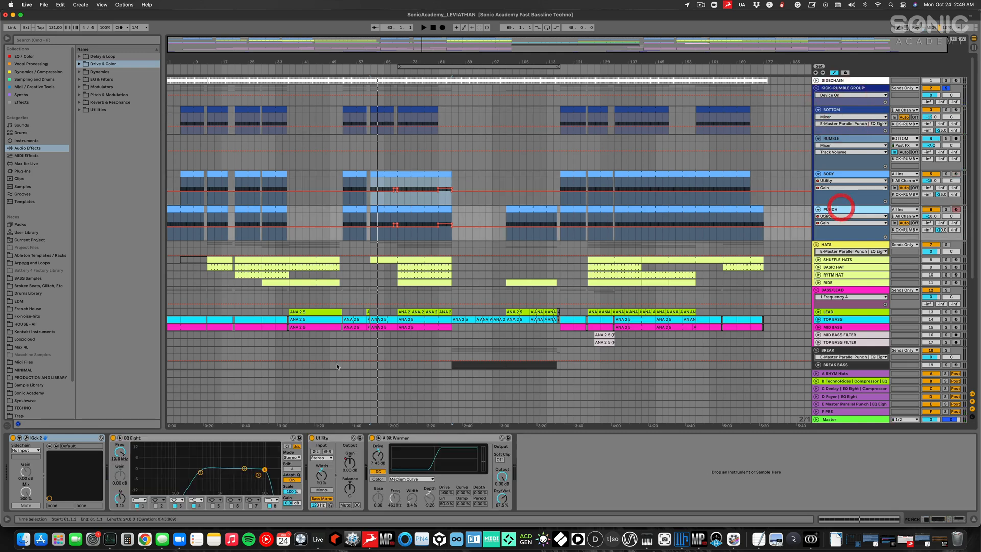
pyautogui.click(27, 438)
pyautogui.click(841, 174)
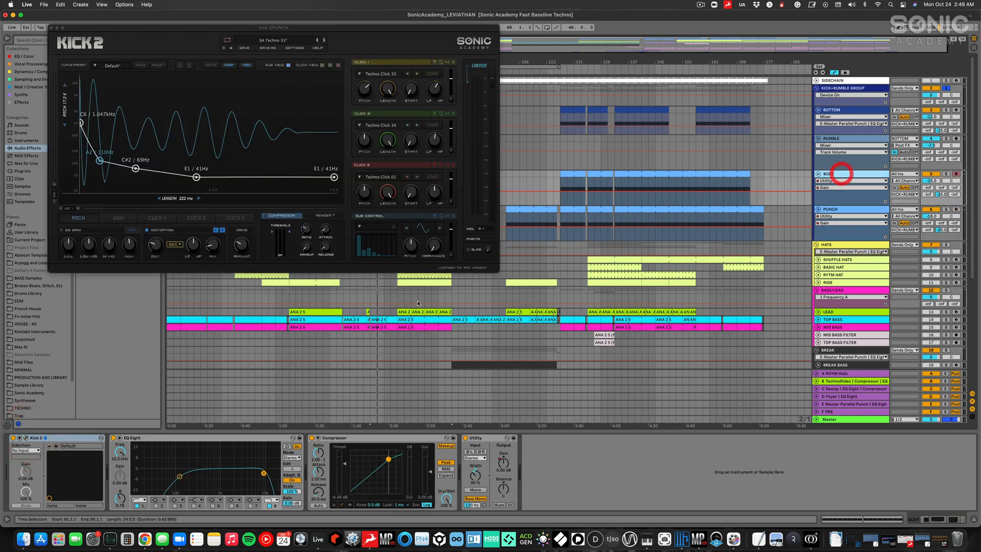
pyautogui.click(26, 439)
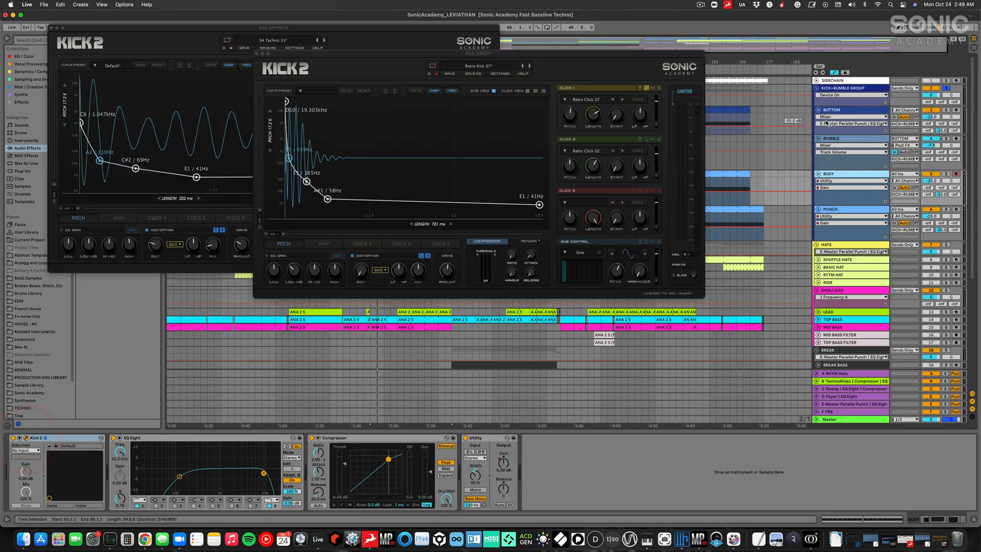
pyautogui.click(859, 109)
pyautogui.click(946, 110)
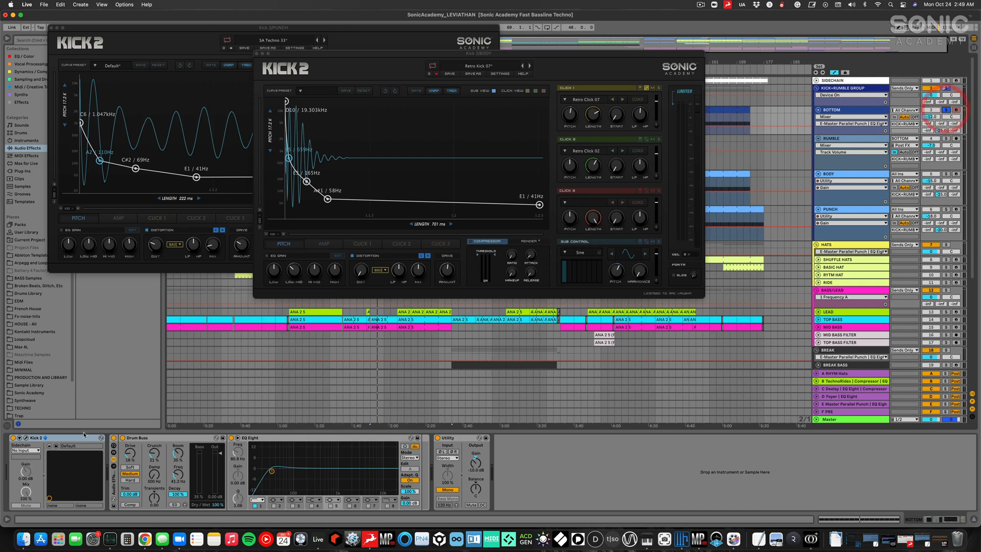
pyautogui.click(24, 438)
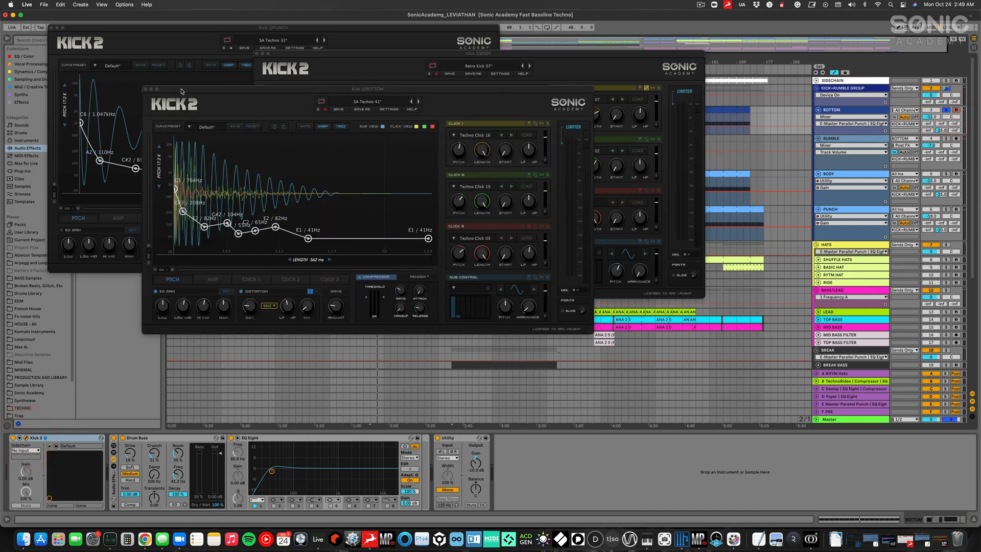
# Step: Close the three open Kick 2 instrument windows
pyautogui.click(146, 90)
pyautogui.click(52, 27)
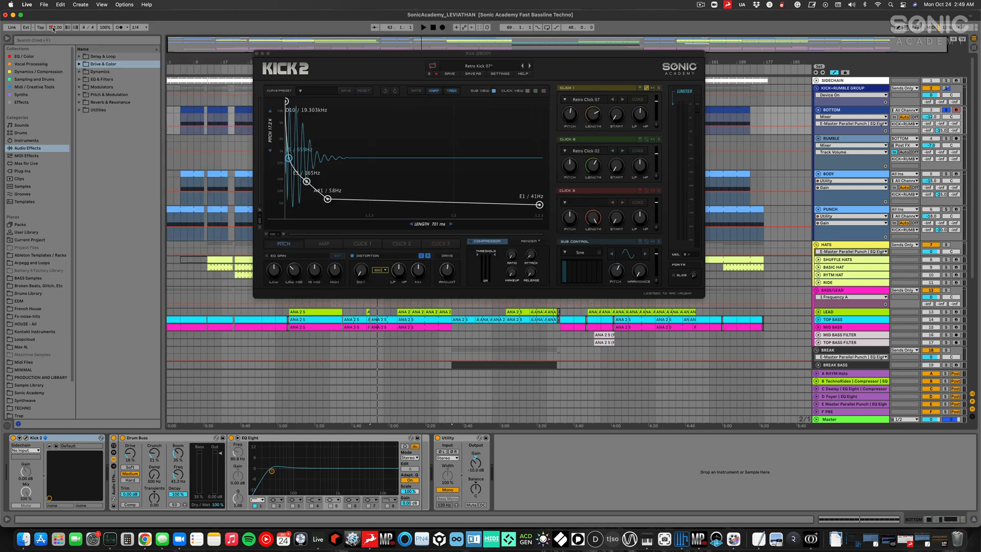
pyautogui.click(257, 53)
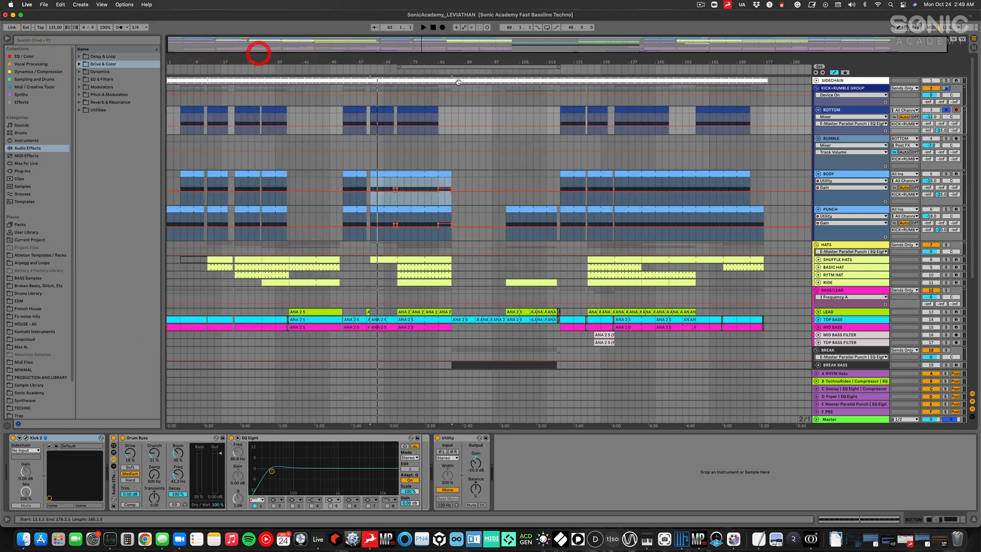
# Step: Show the KICK+RUMBLE GROUP's effect chain, audition the whole group soloed, and release its solo
pyautogui.click(845, 90)
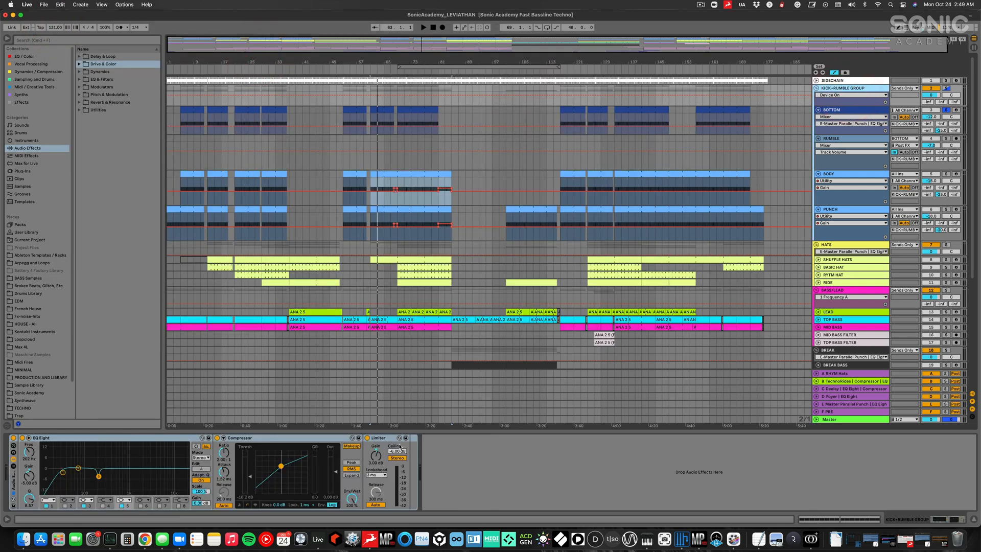
pyautogui.click(946, 88)
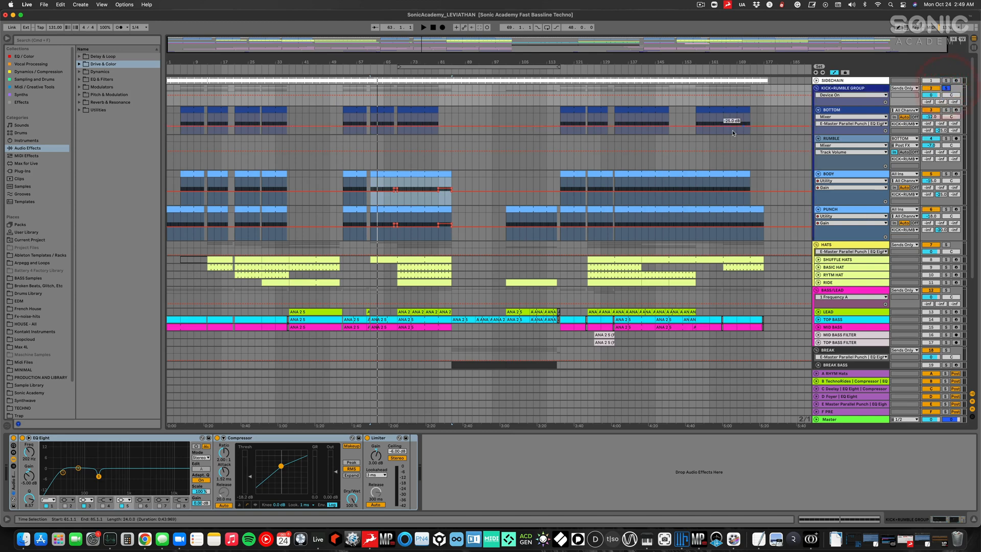
pyautogui.press('space')
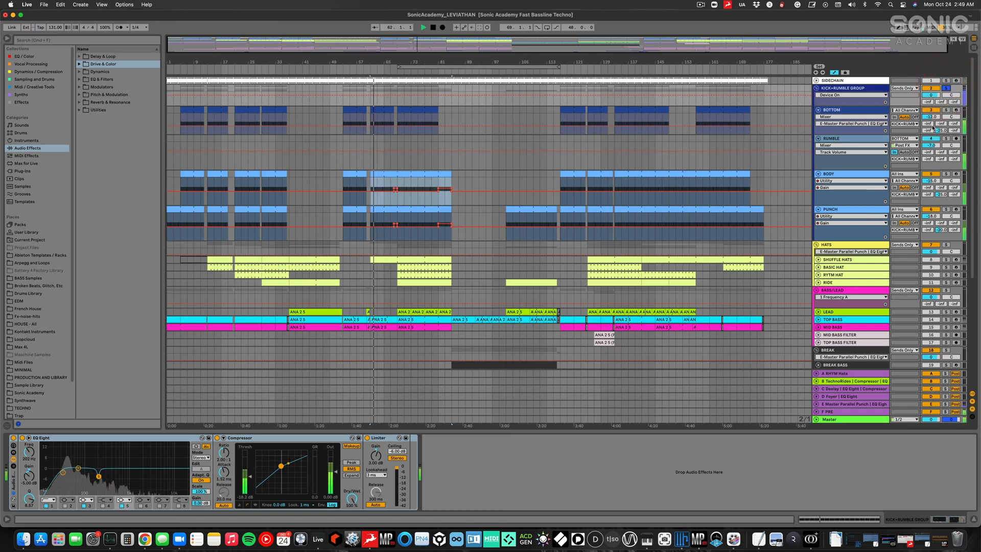
pyautogui.click(947, 88)
# Step: Collapse the BOTTOM, RUMBLE, BODY and PUNCH tracks in the arrangement
pyautogui.click(839, 110)
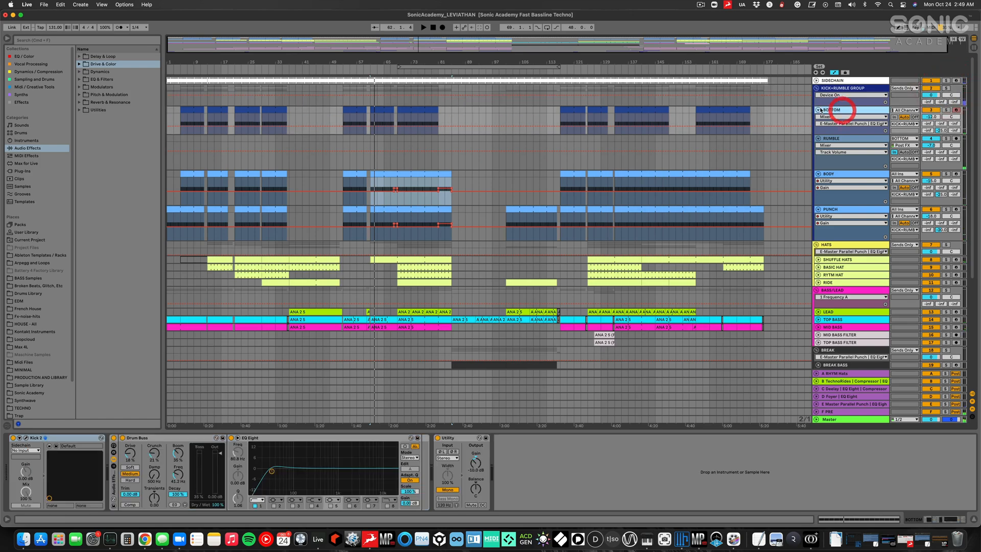
pyautogui.click(818, 109)
pyautogui.click(826, 119)
pyautogui.click(818, 118)
pyautogui.click(828, 125)
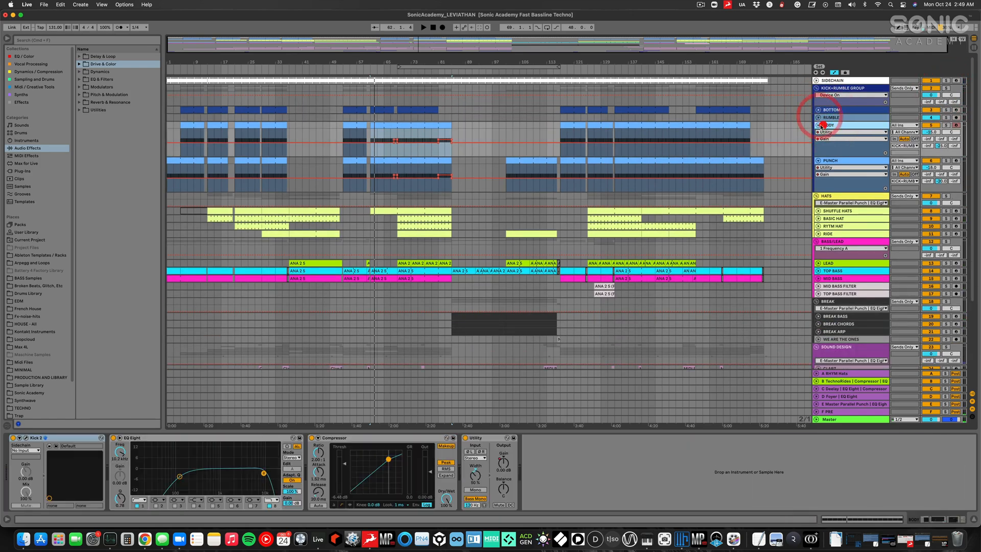
pyautogui.click(818, 125)
pyautogui.click(823, 133)
pyautogui.click(818, 133)
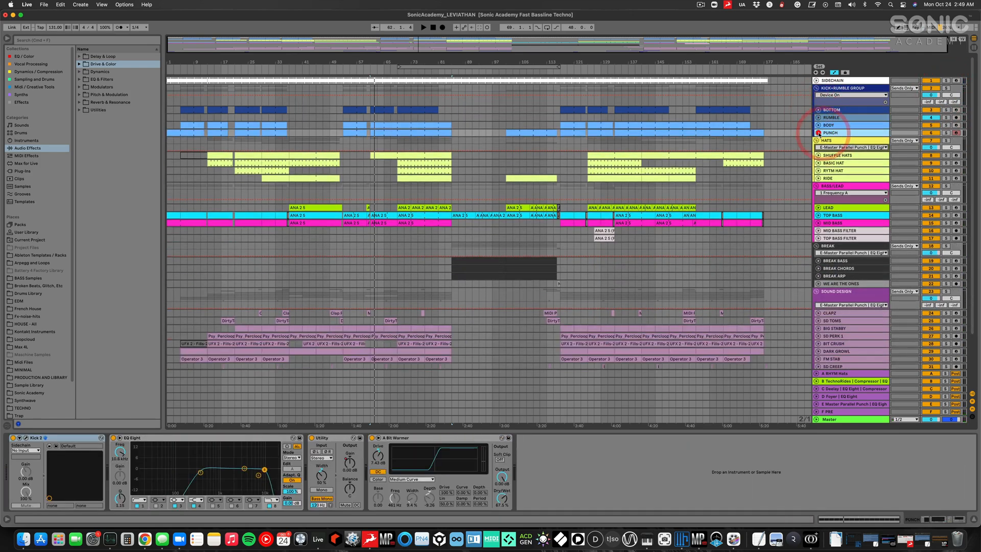
# Step: Select the hat tracks from SHUFFLE HATS through RIDE and unfold them all together
pyautogui.click(830, 140)
pyautogui.click(841, 156)
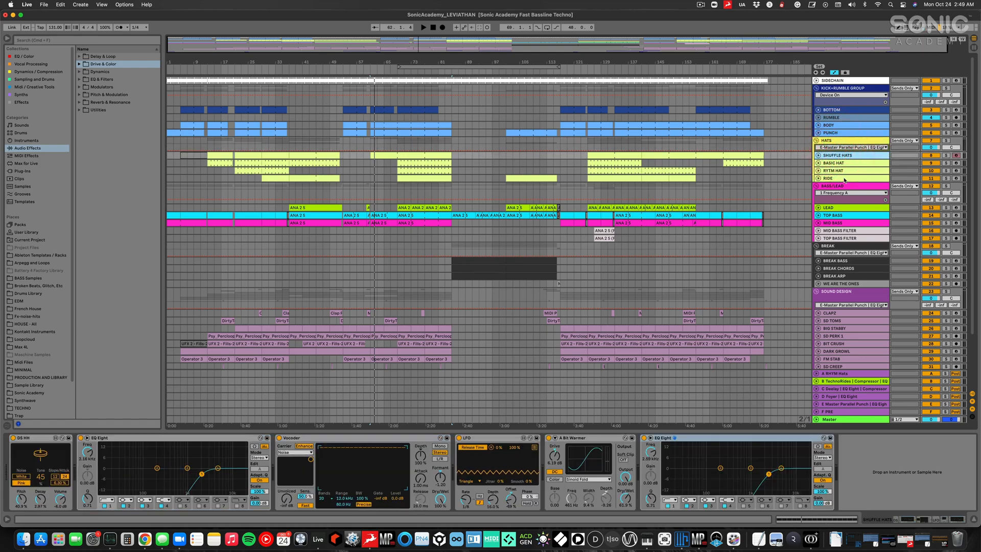
pyautogui.keyDown('shift'); pyautogui.click(850, 178); pyautogui.keyUp('shift')
pyautogui.click(818, 156)
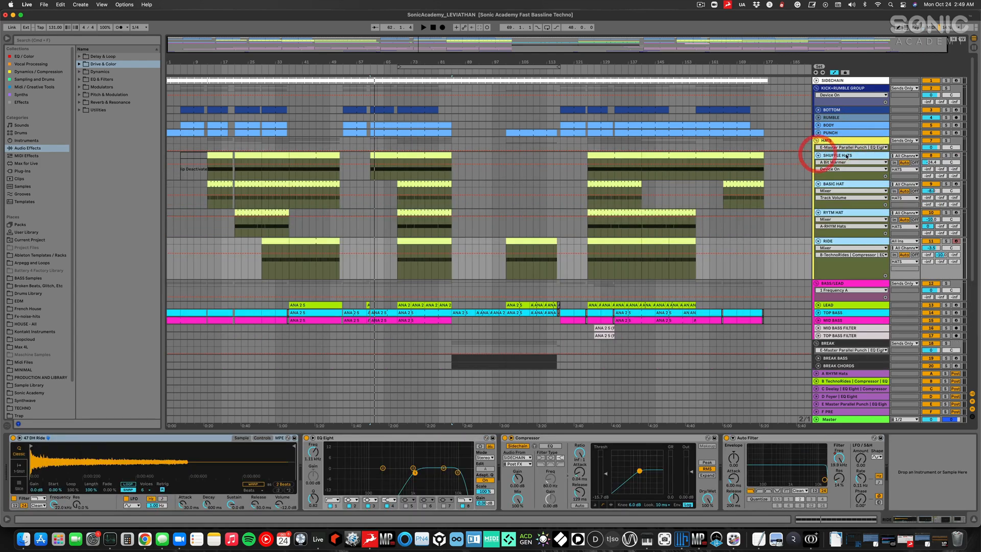
# Step: Show the SHUFFLE HATS device chain, solo the track and audition it from around bar 69
pyautogui.click(846, 155)
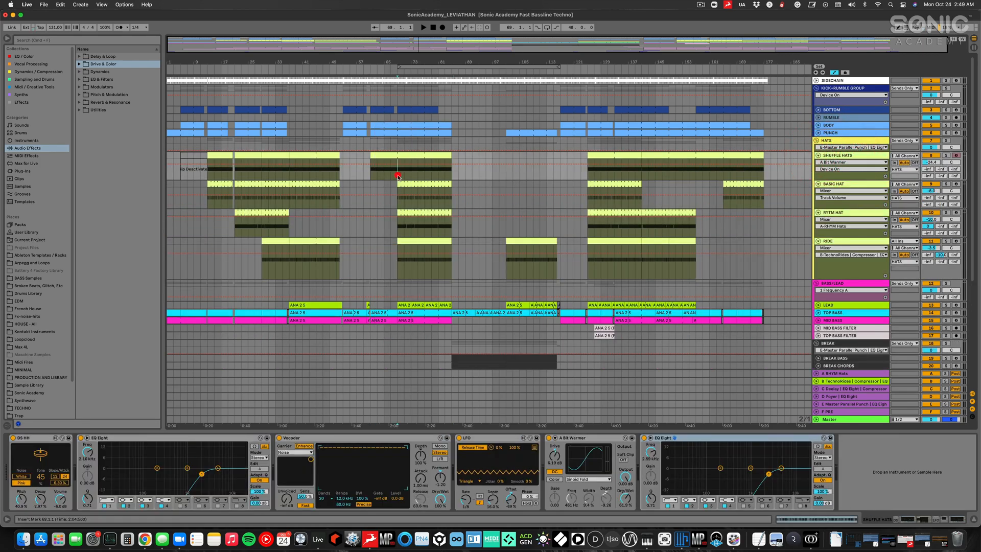
pyautogui.click(395, 165)
pyautogui.click(946, 156)
pyautogui.press('space')
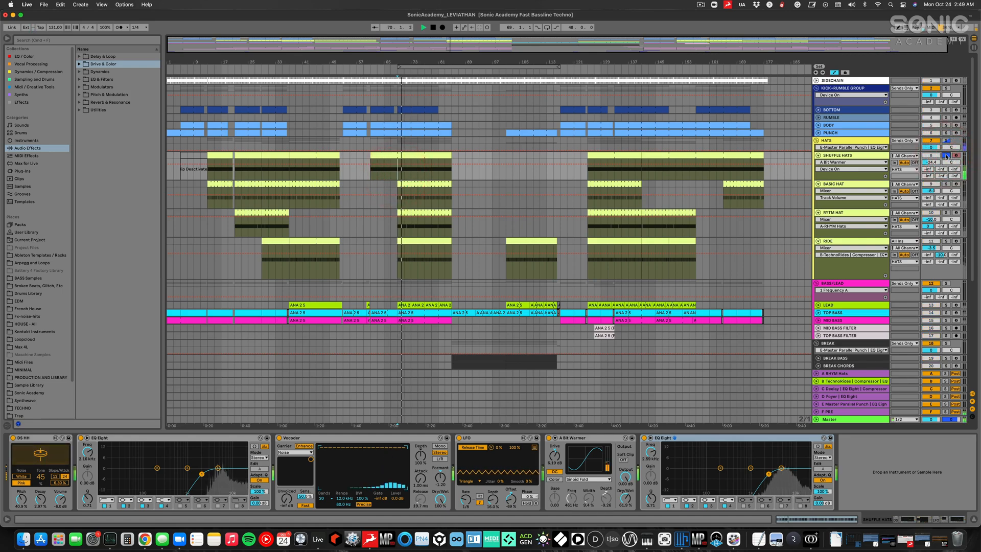
# Step: Examine the DS HH, Vocoder and LFO devices in the SHUFFLE HATS chain while auditioning the sound
pyautogui.click(32, 438)
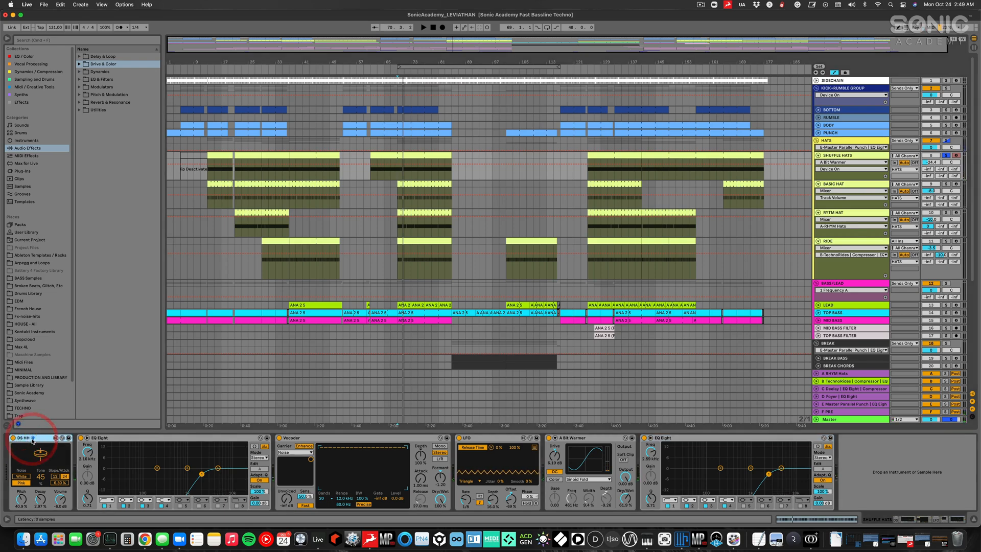
pyautogui.click(340, 438)
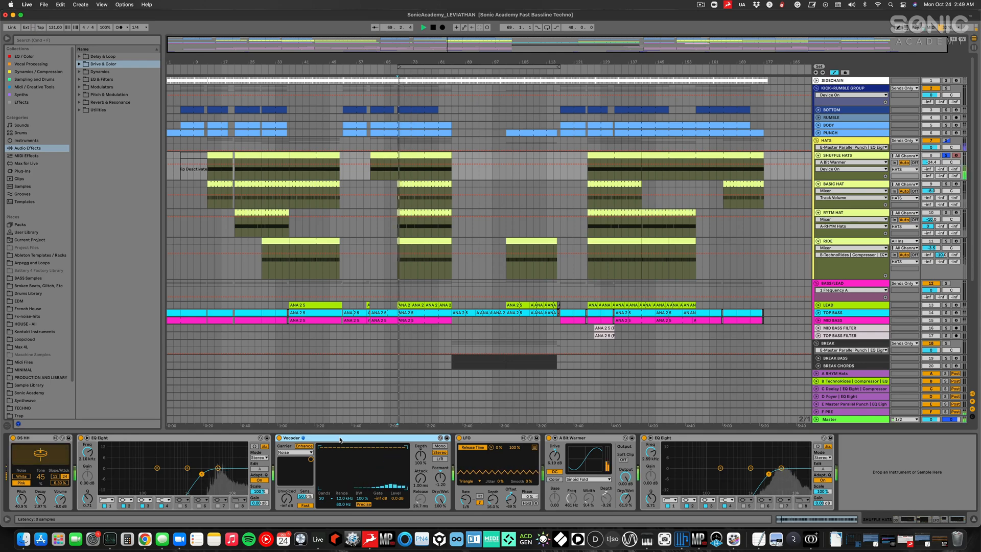
pyautogui.click(499, 438)
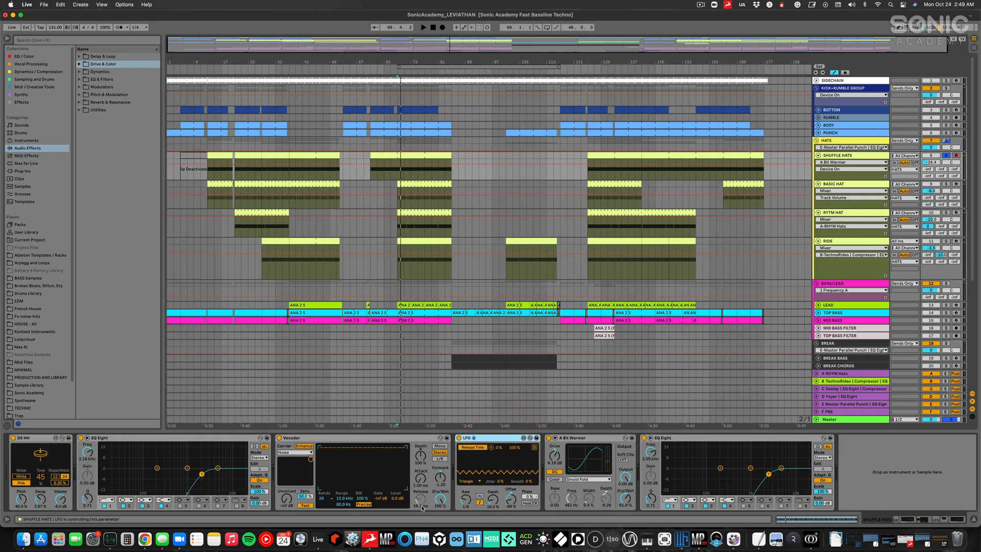
pyautogui.press('space')
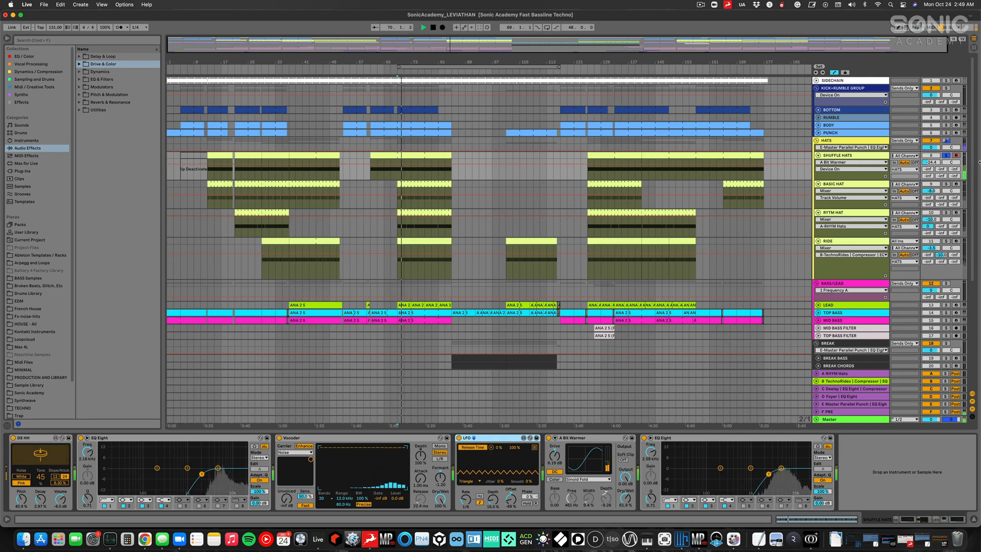
# Step: Solo the BASIC HAT track, examine the MIDI notes of its clip at bar 69 and audition it
pyautogui.click(947, 184)
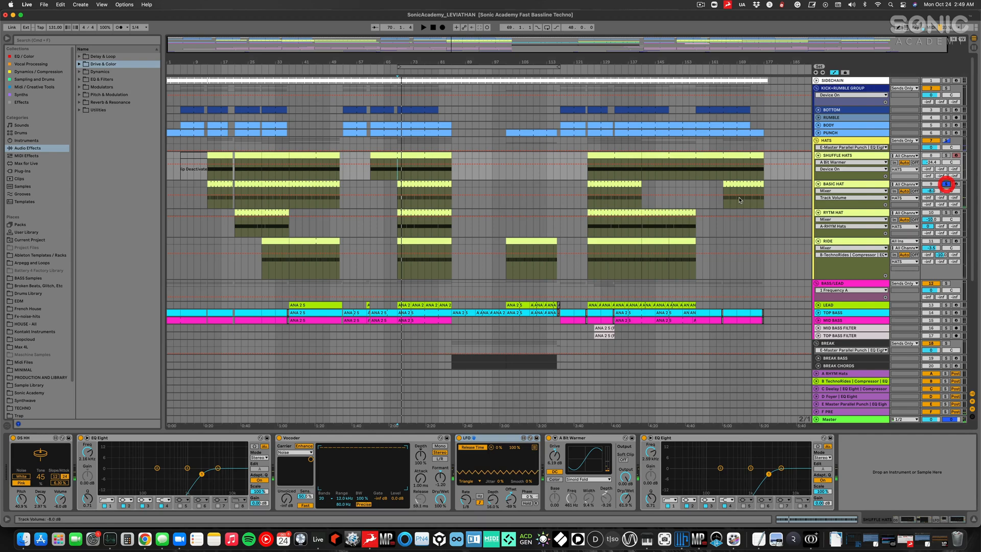
pyautogui.doubleClick(422, 184)
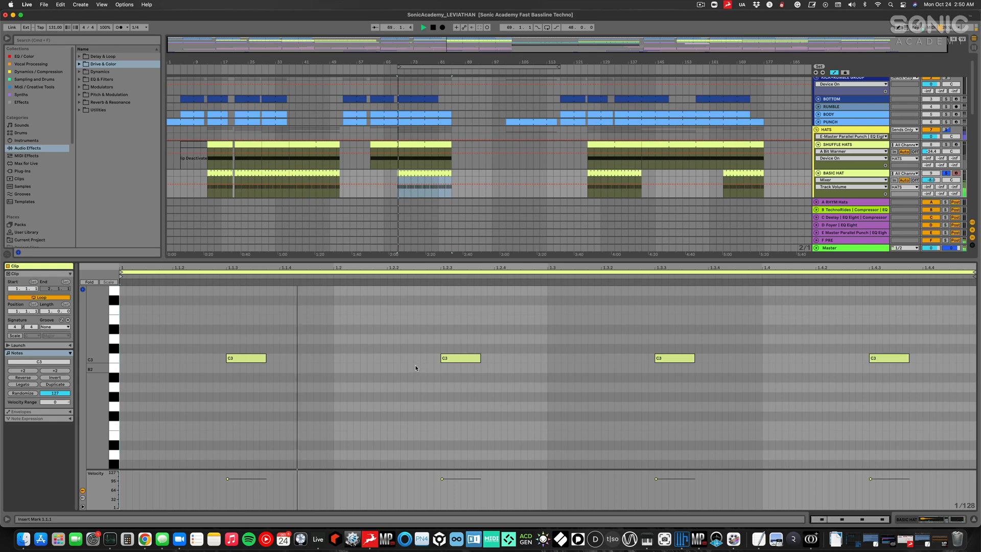
pyautogui.click(447, 357)
pyautogui.click(704, 297)
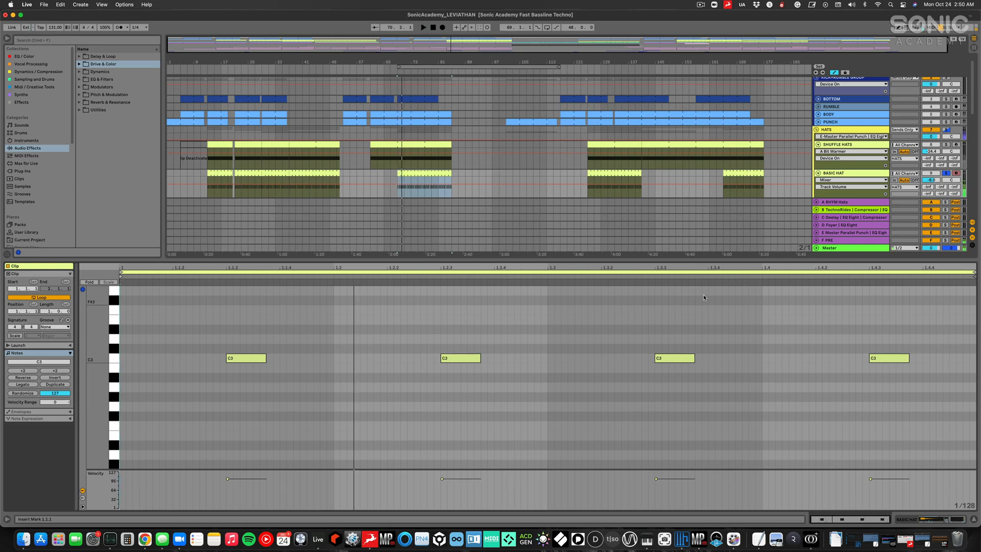
pyautogui.press('super+alt+l')
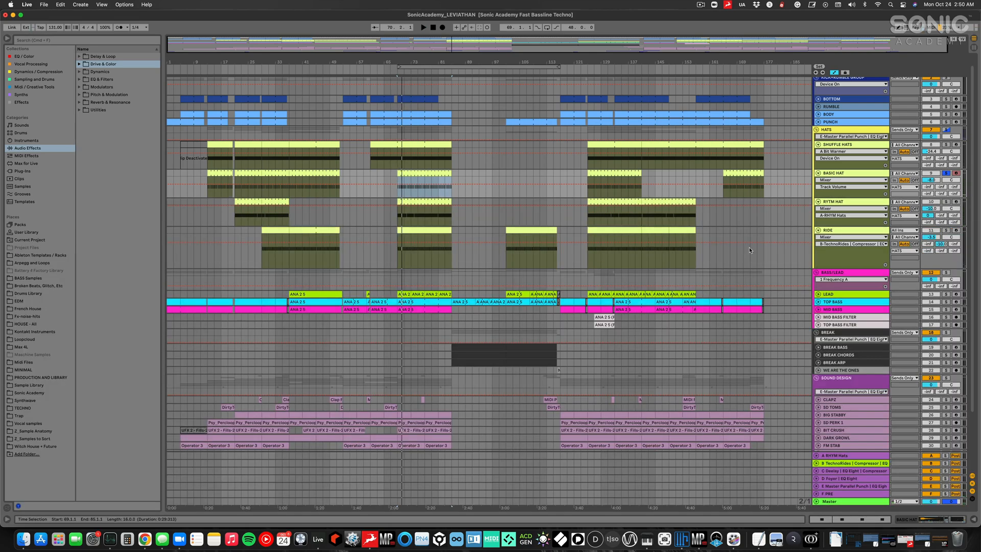
pyautogui.press('space')
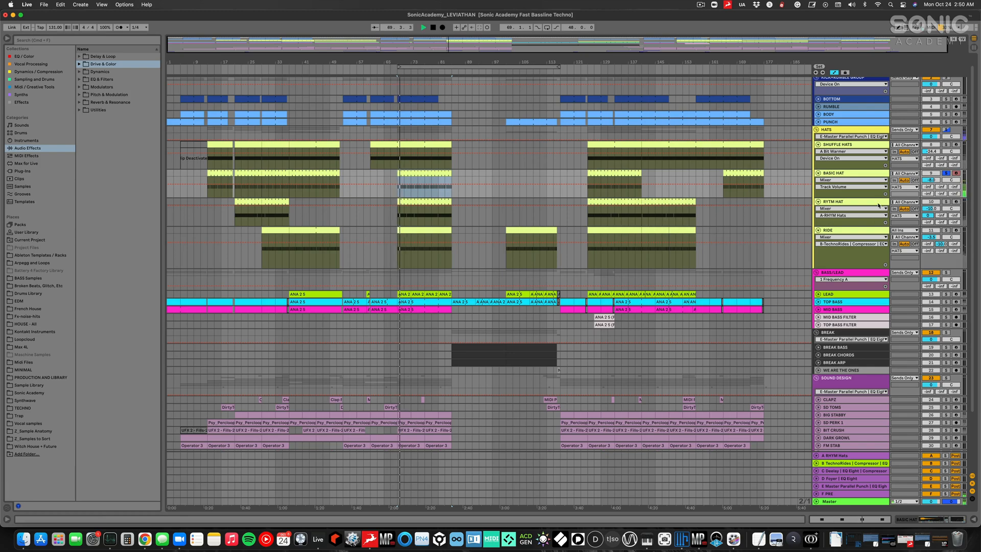
pyautogui.press('space')
# Step: Show the RYTM HAT device chain, solo the track and audition its clip at bar 69
pyautogui.doubleClick(858, 201)
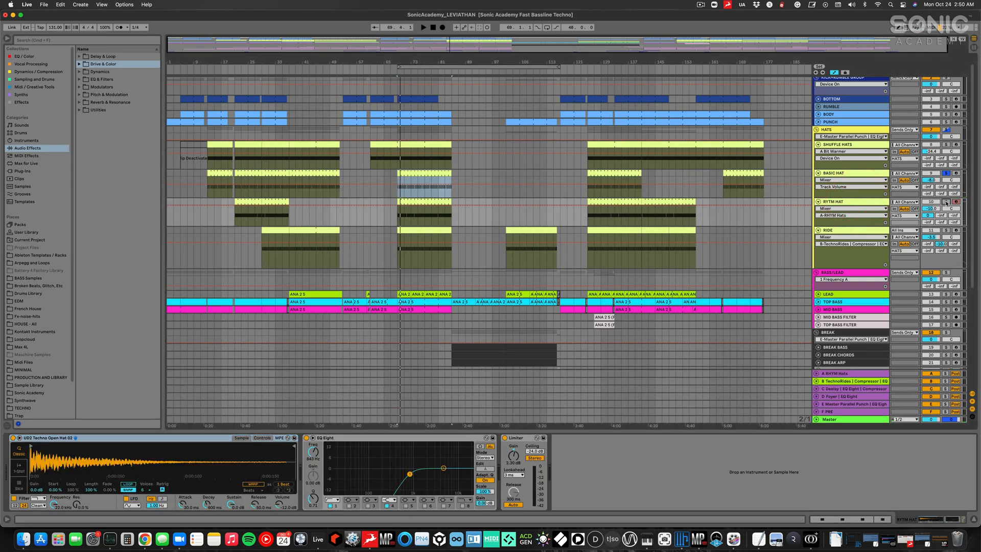
pyautogui.click(946, 202)
pyautogui.click(420, 202)
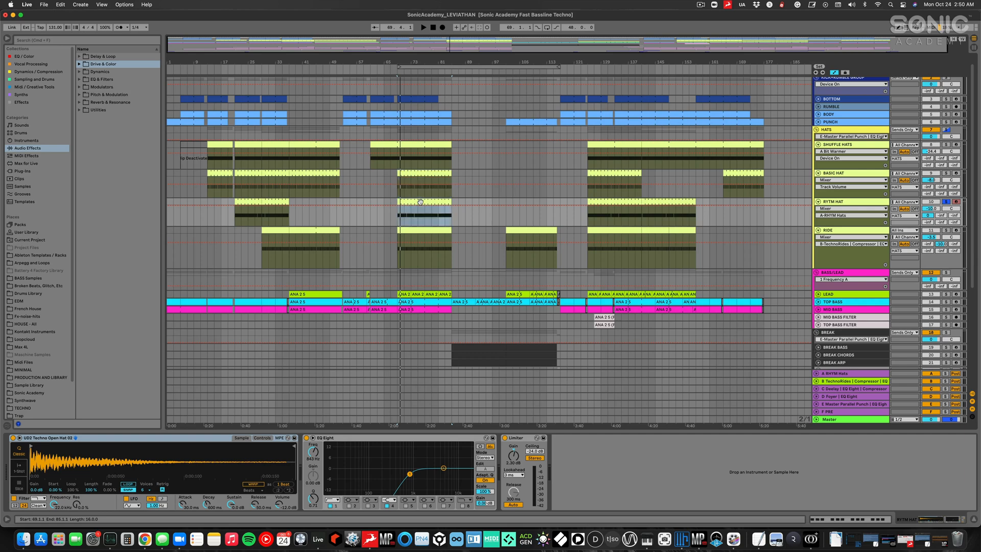
pyautogui.click(420, 202)
pyautogui.press('space')
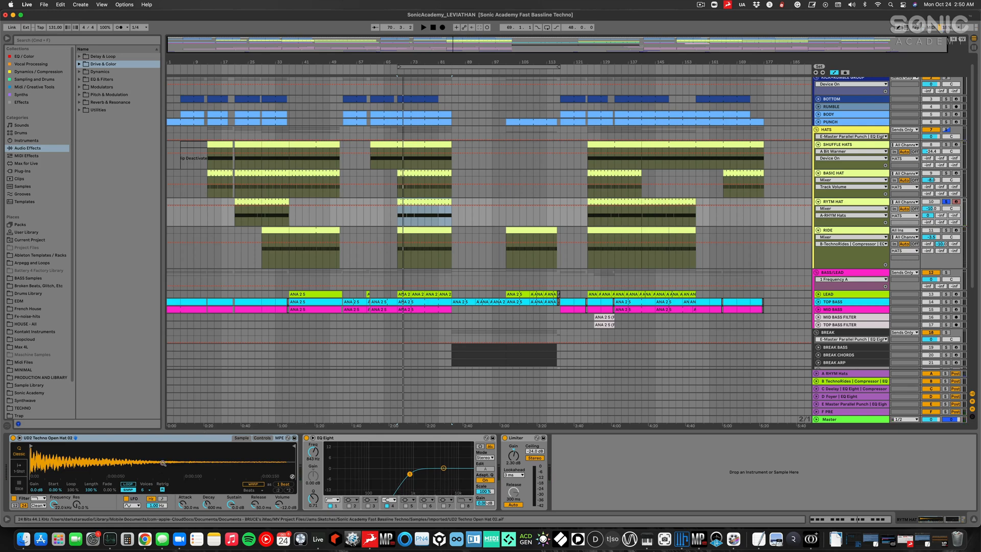
# Step: Examine the RYTM HAT clip's MIDI notes and velocities during playback, and close the clip editor
pyautogui.doubleClick(421, 199)
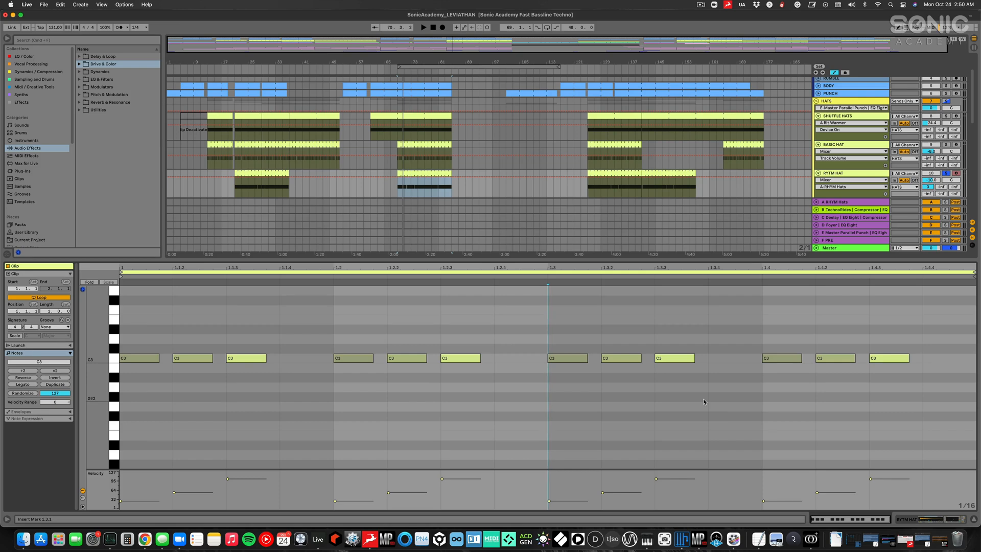
pyautogui.press('space')
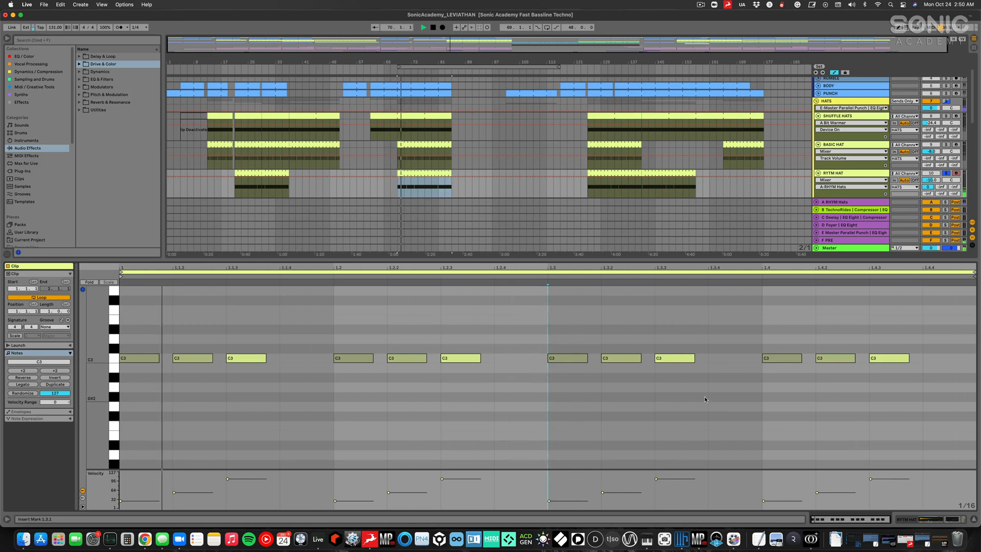
pyautogui.press('super+alt+l')
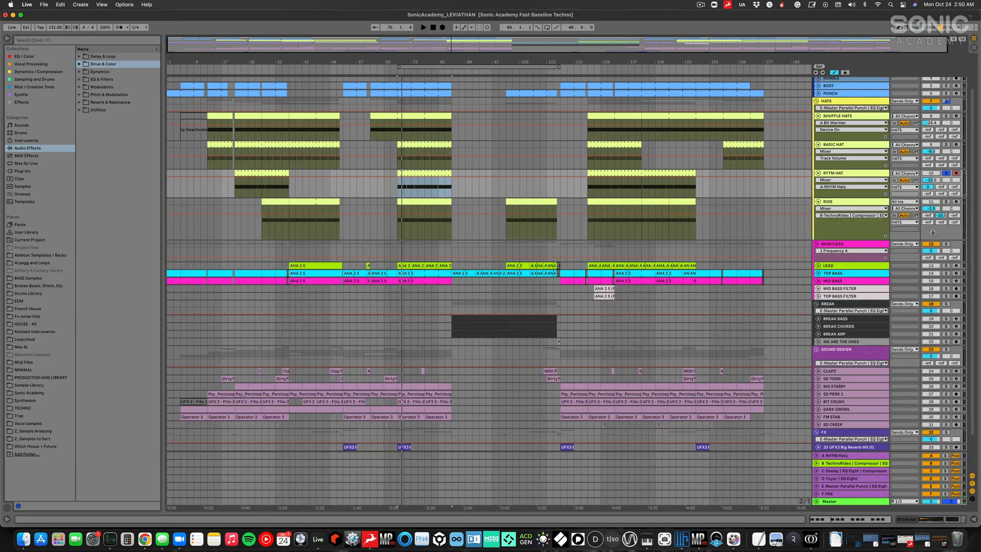
# Step: Solo the RIDE track and audition its clip at bar 69
pyautogui.click(844, 204)
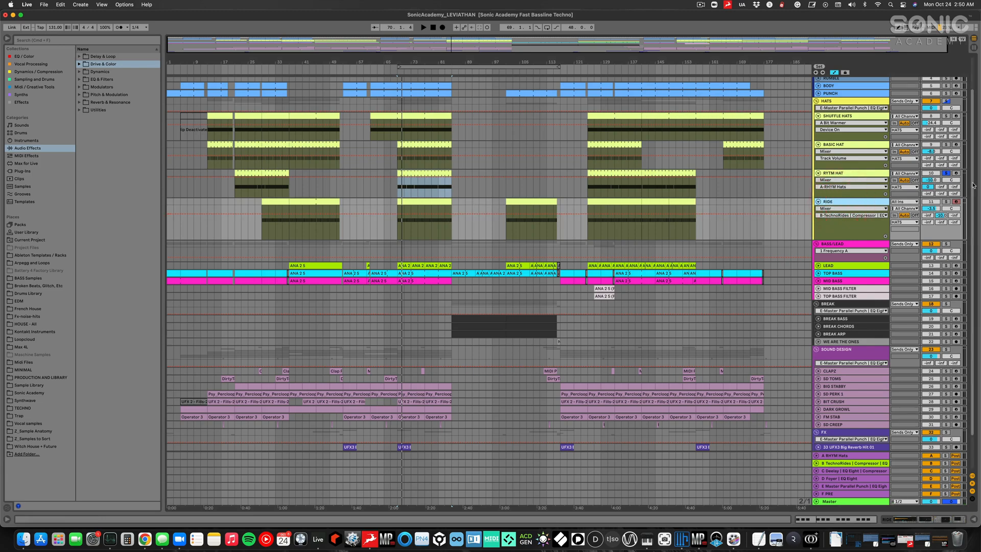
pyautogui.click(946, 202)
pyautogui.click(416, 206)
pyautogui.press('space')
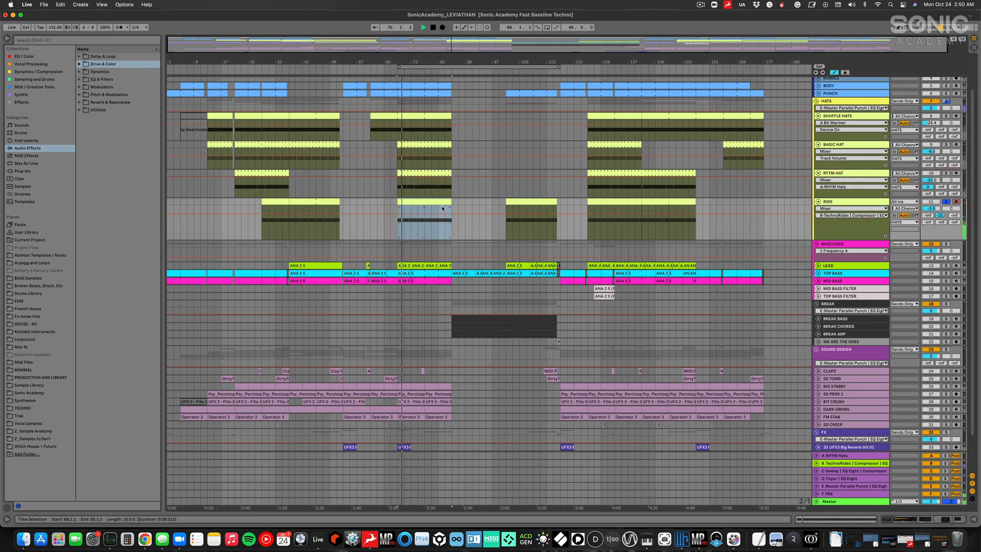
# Step: Show the RIDE track's device chain, stop playback and check its send to the TechnoRides return
pyautogui.doubleClick(852, 197)
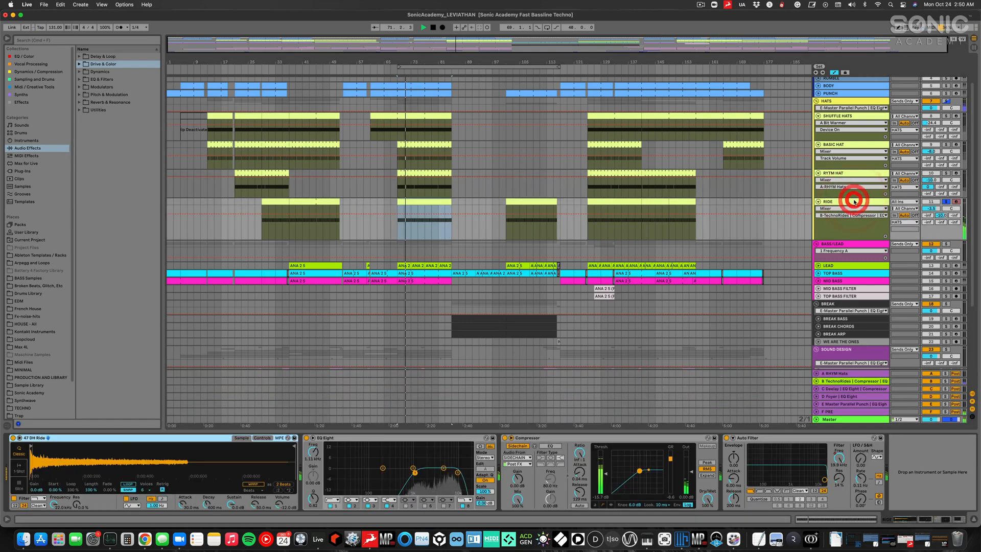
pyautogui.press('space')
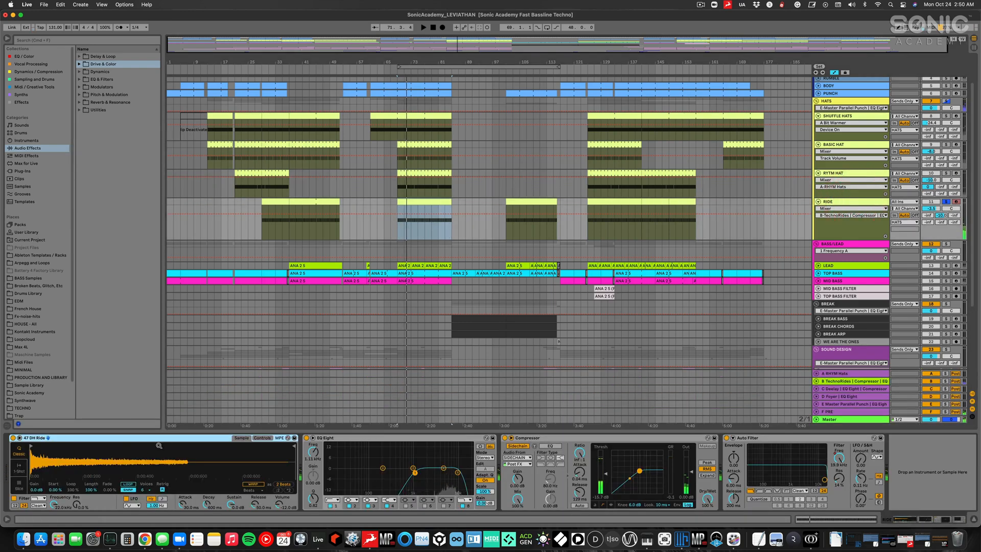
pyautogui.click(943, 216)
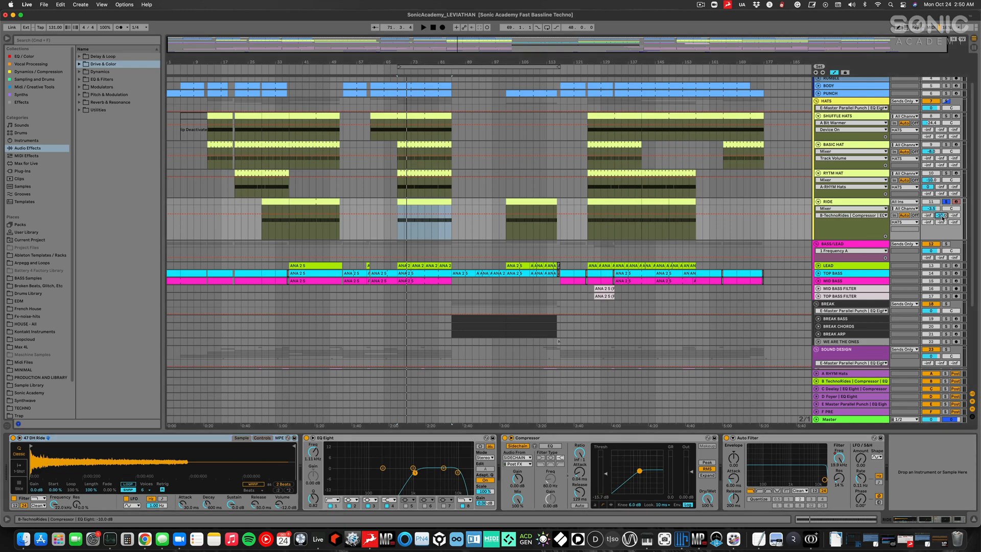
# Step: Inspect the TechnoRides return's delay and compressor in the session mixer, and go back to the arrangement
pyautogui.press('Tab')
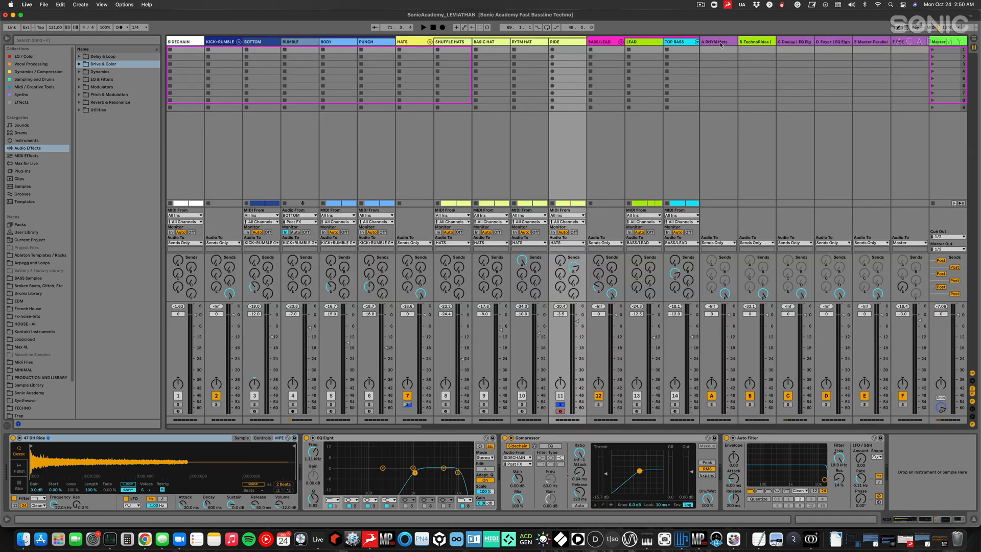
pyautogui.click(721, 45)
pyautogui.click(756, 42)
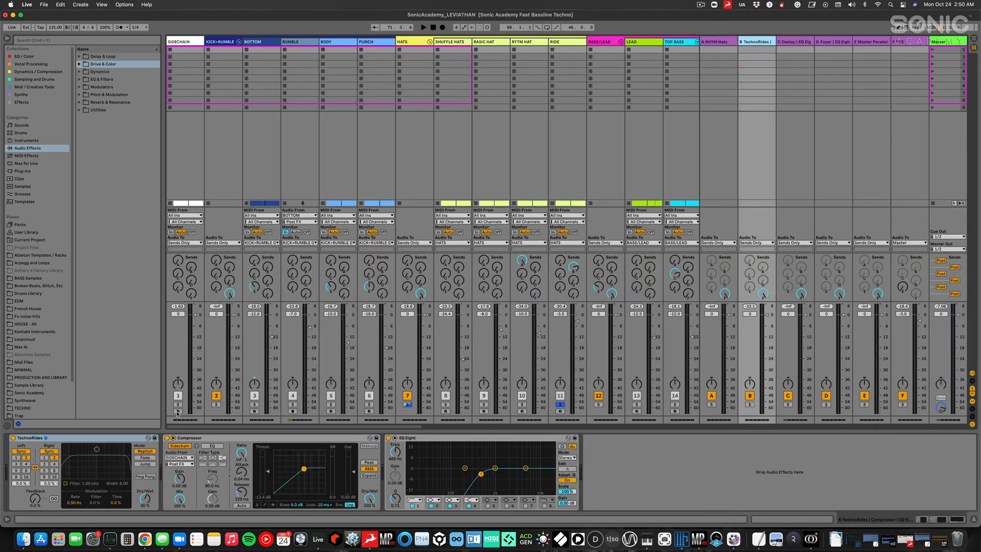
pyautogui.click(78, 439)
pyautogui.click(204, 439)
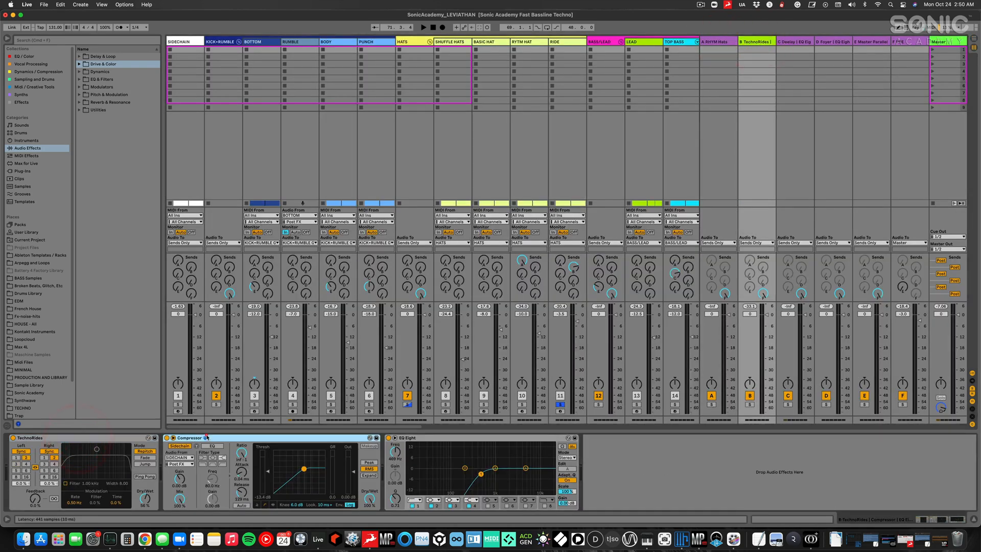
pyautogui.press('Tab')
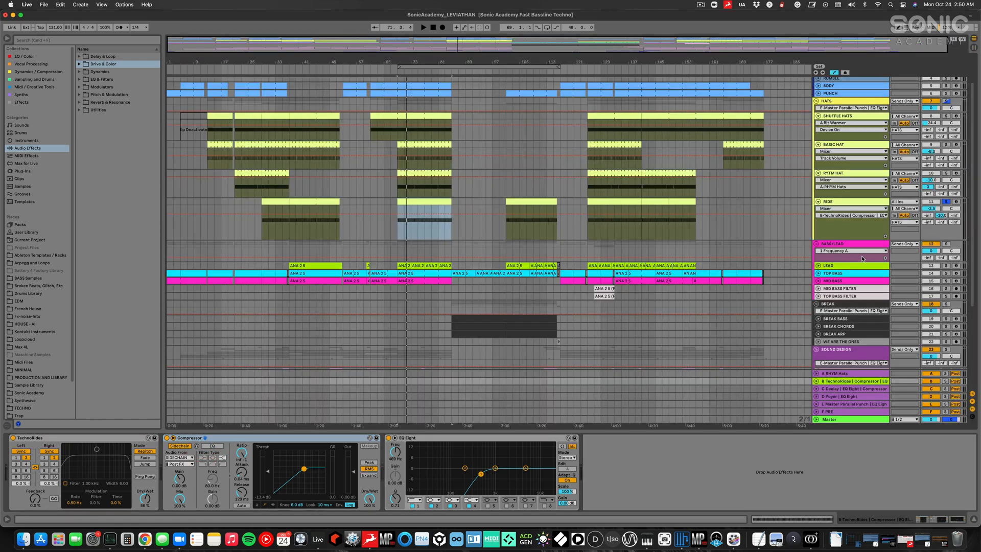
# Step: Audition the RIDE clip at bar 69 again with its TechnoRides send
pyautogui.click(424, 203)
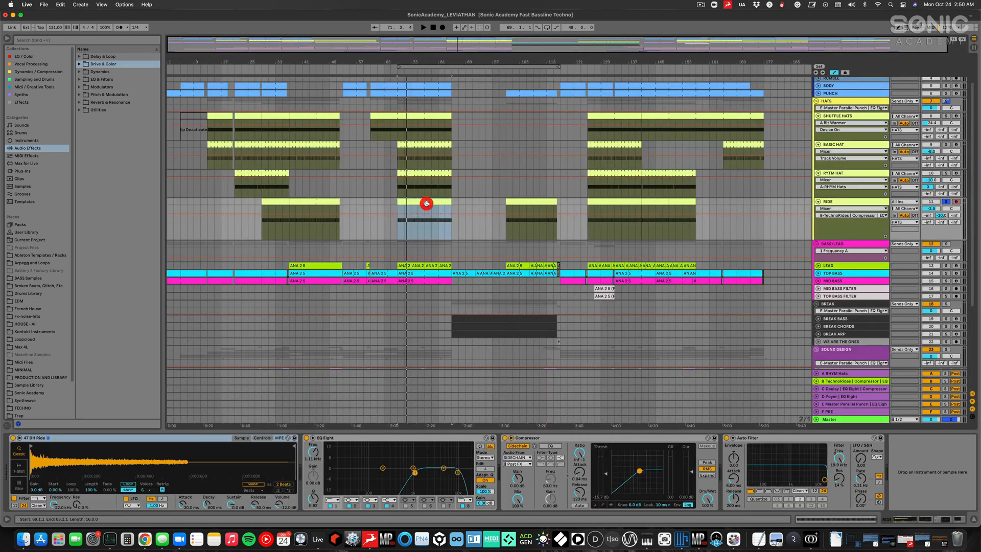
pyautogui.press('space')
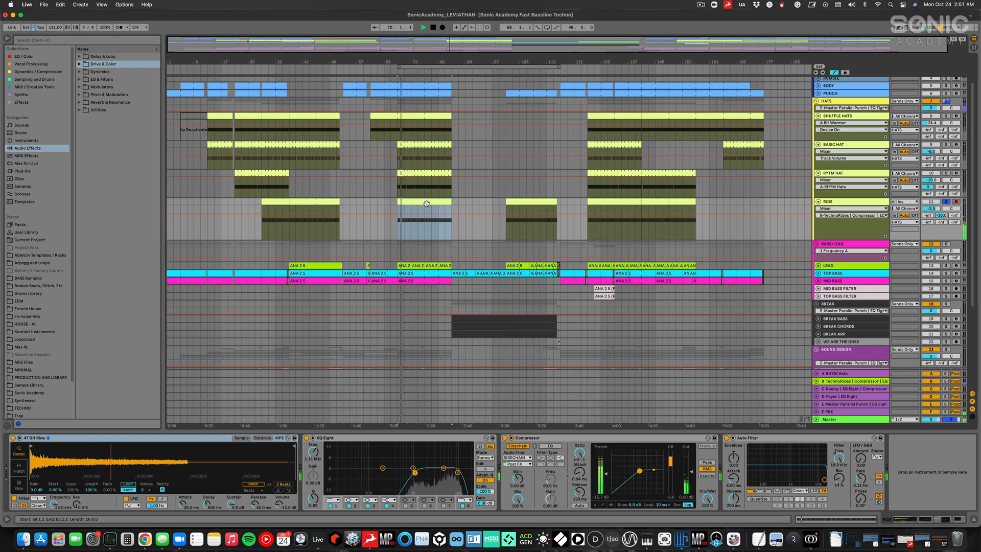
pyautogui.press('space')
# Step: Show the HATS group's device chain, examine its Mastering - Add Sustain compressor, then solo and audition the whole group
pyautogui.click(844, 100)
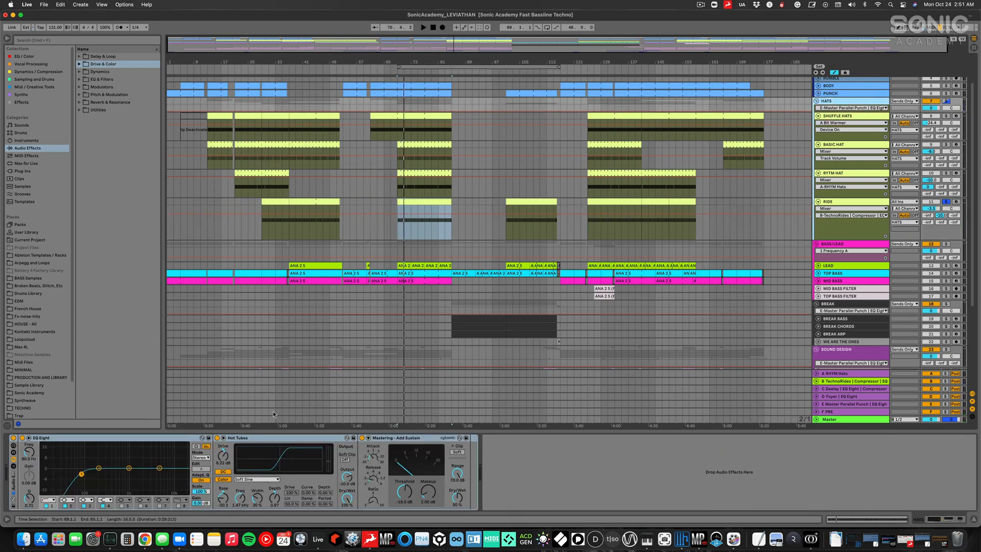
pyautogui.click(414, 441)
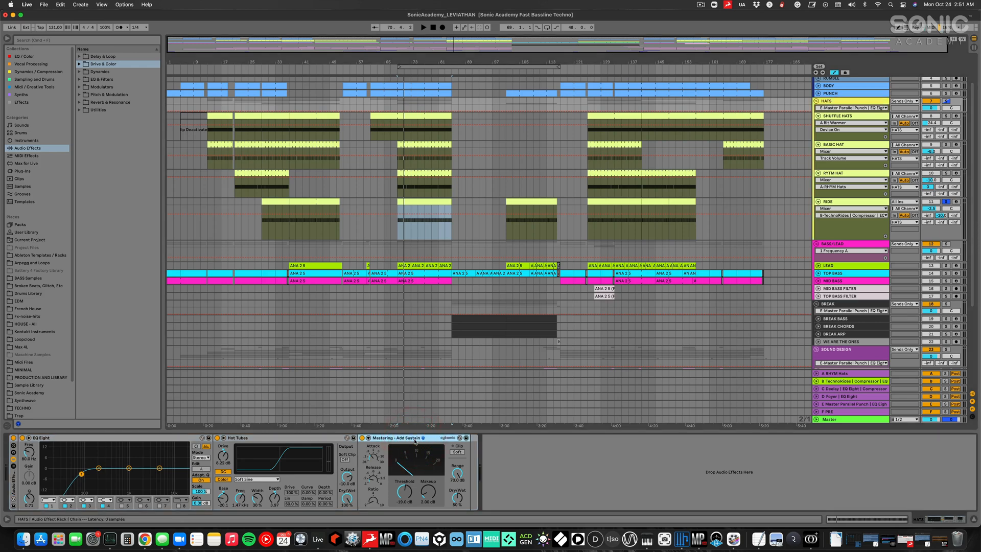
pyautogui.click(946, 101)
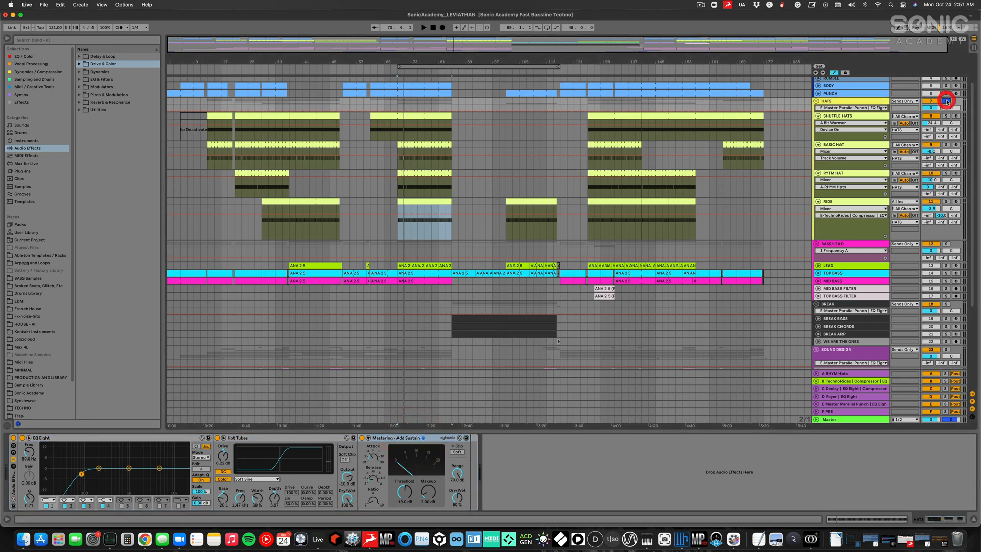
pyautogui.press('space')
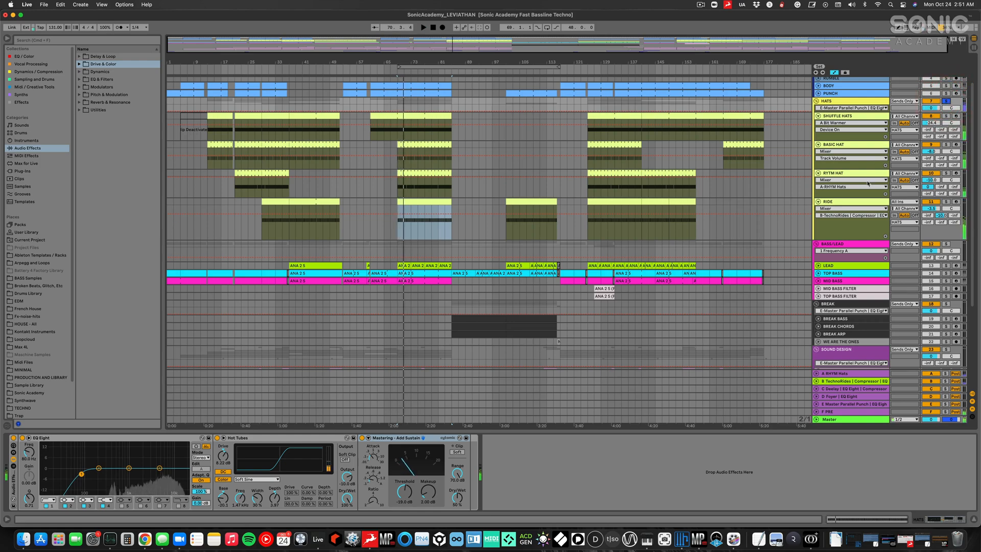
pyautogui.press('space')
# Step: Solo the KICK+RUMBLE group together with HATS and audition both groups
pyautogui.scroll(2, 867, 188)
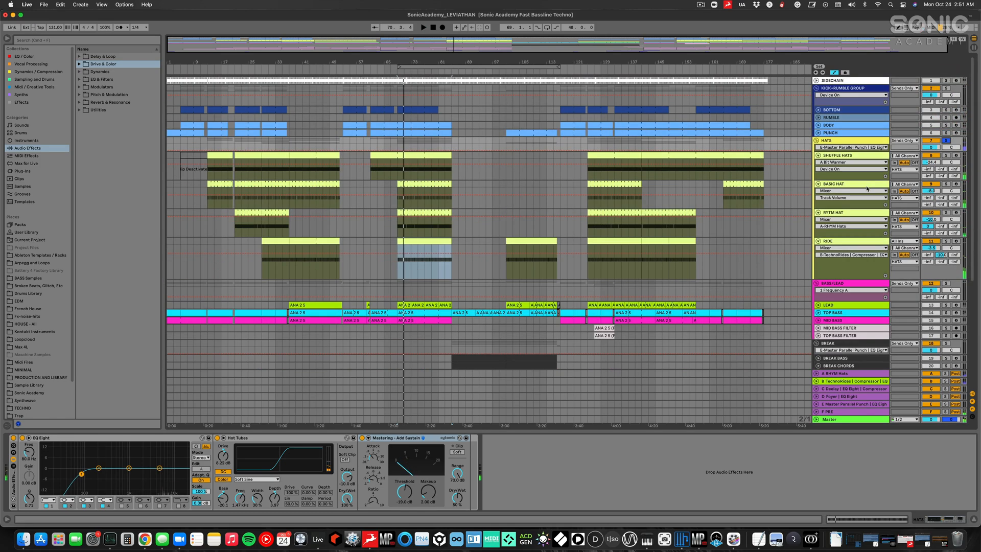
pyautogui.click(946, 88)
pyautogui.press('space')
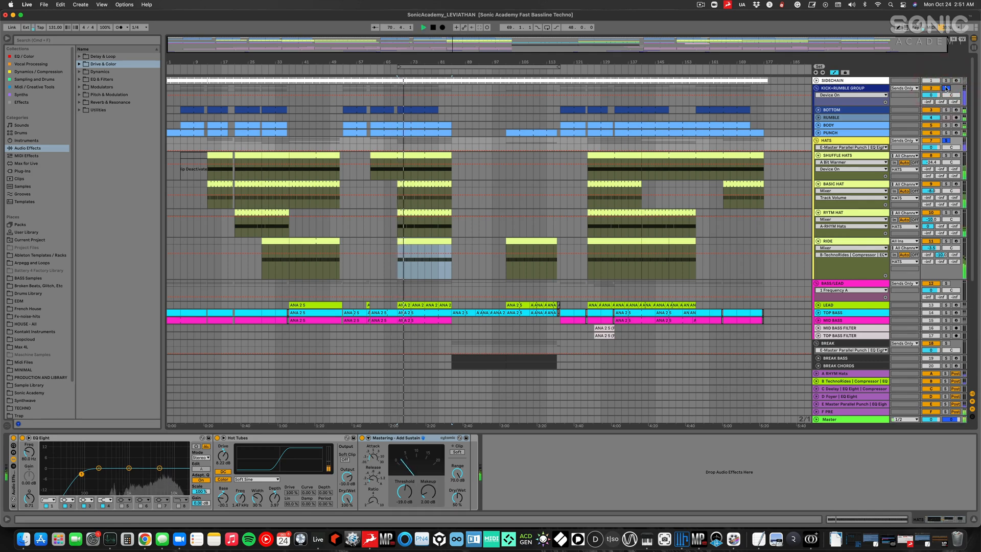
# Step: Fold the SHUFFLE HATS, BASIC HAT, RYTM HAT and RIDE tracks together
pyautogui.click(846, 156)
pyautogui.keyDown('shift'); pyautogui.click(828, 241); pyautogui.keyUp('shift')
pyautogui.click(818, 241)
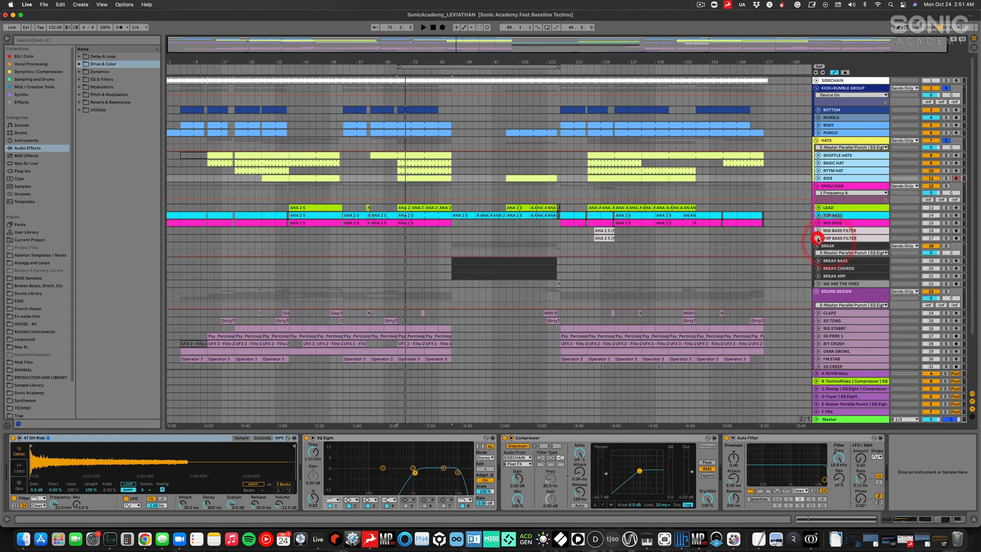
# Step: Show the BASS/LEAD group's device chain and solo the group
pyautogui.click(849, 187)
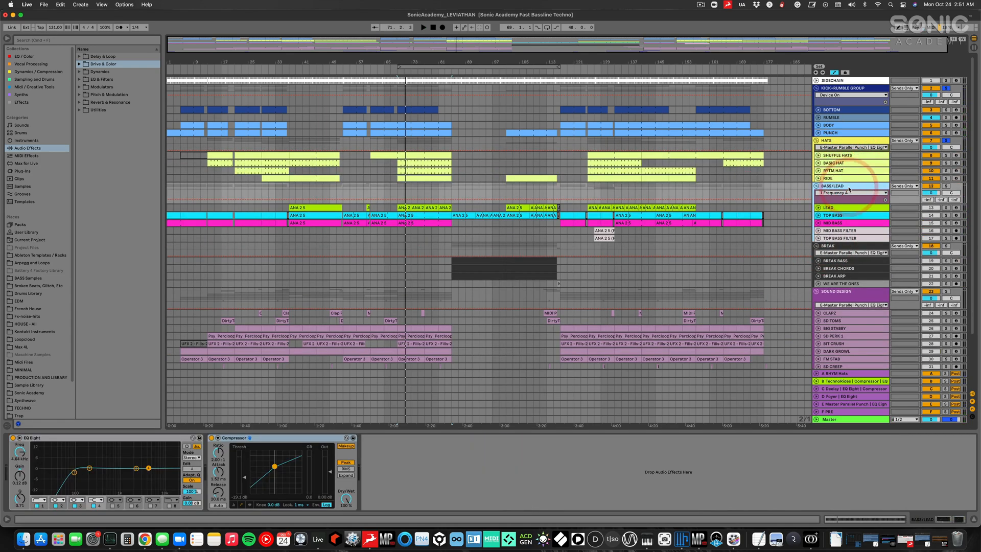
pyautogui.click(946, 186)
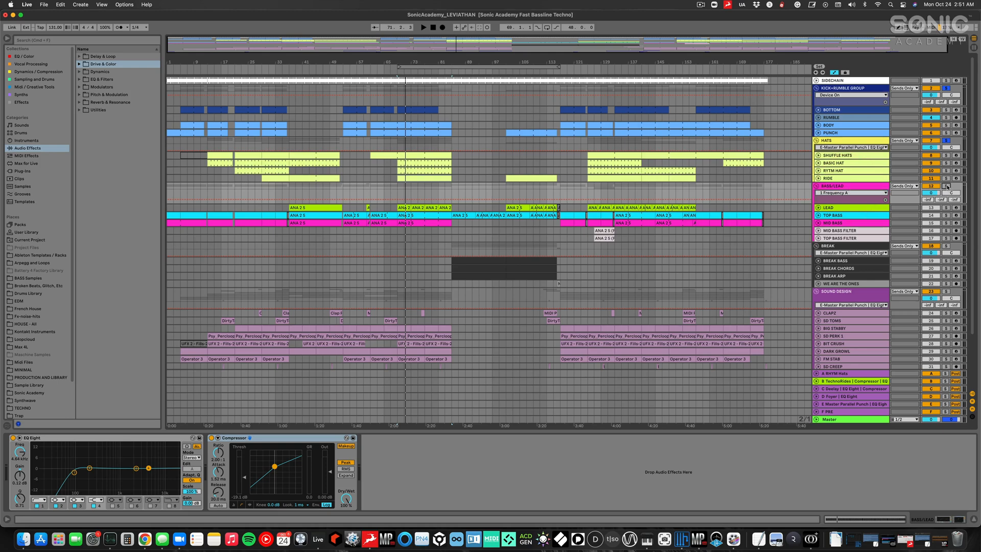
# Step: Unfold the LEAD, TOP BASS and MID BASS tracks together and shorten the LEAD's Filter Master Freq automation lane
pyautogui.click(828, 222)
pyautogui.keyDown('shift'); pyautogui.click(824, 209); pyautogui.keyUp('shift')
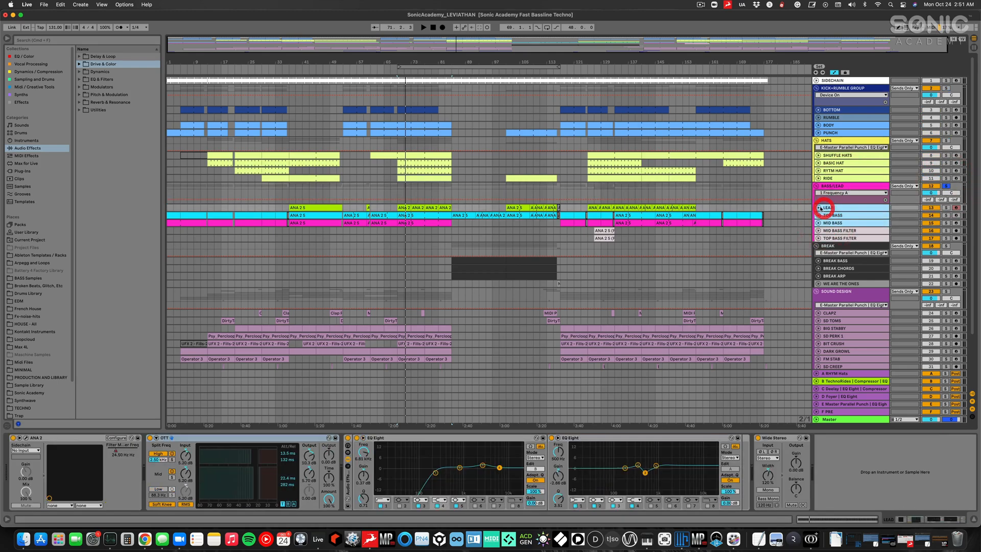
pyautogui.click(818, 207)
pyautogui.click(839, 275)
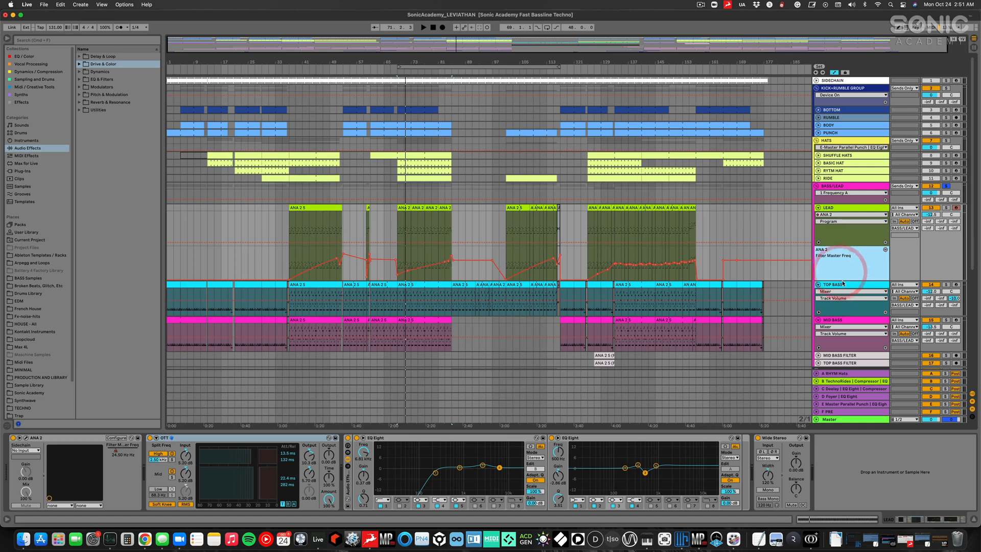
pyautogui.moveTo(843, 279); pyautogui.dragTo(844, 266)
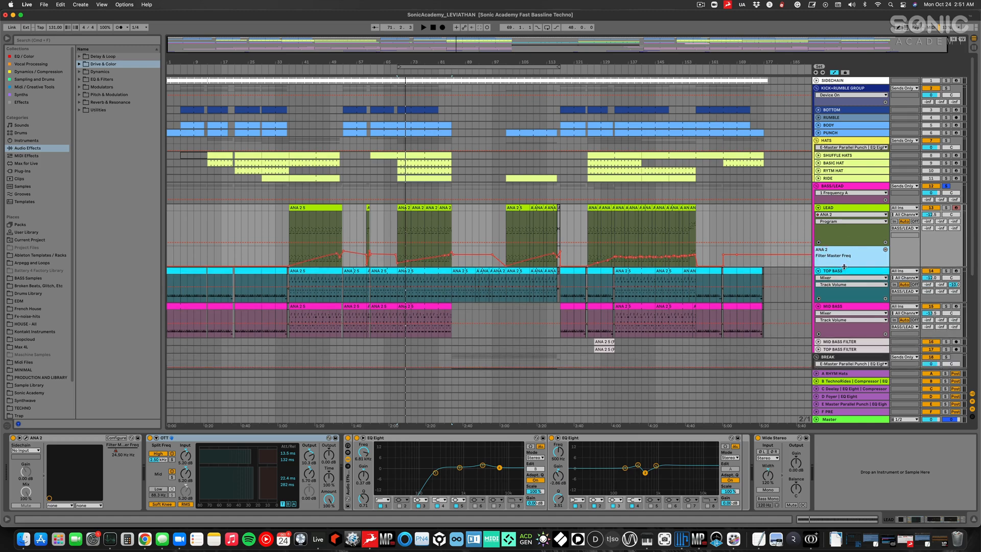
# Step: Solo the MID BASS track and audition its clip at bar 33
pyautogui.click(843, 306)
pyautogui.click(945, 306)
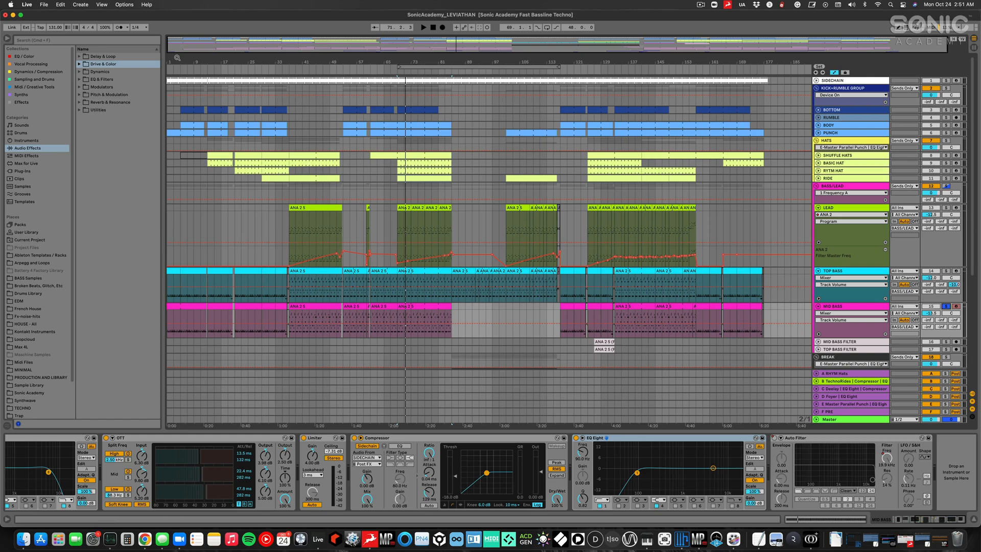
pyautogui.moveTo(173, 61); pyautogui.dragTo(174, 78)
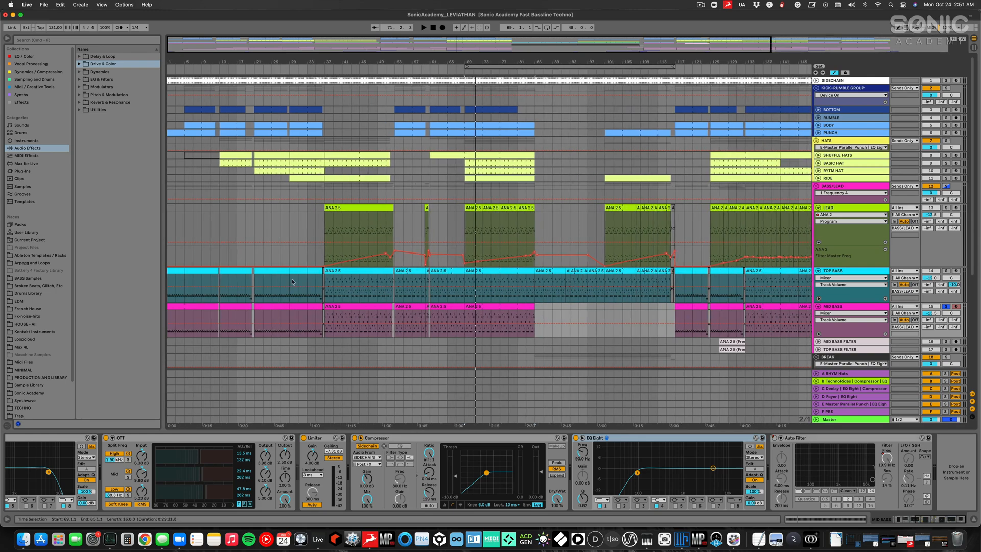
pyautogui.click(317, 271)
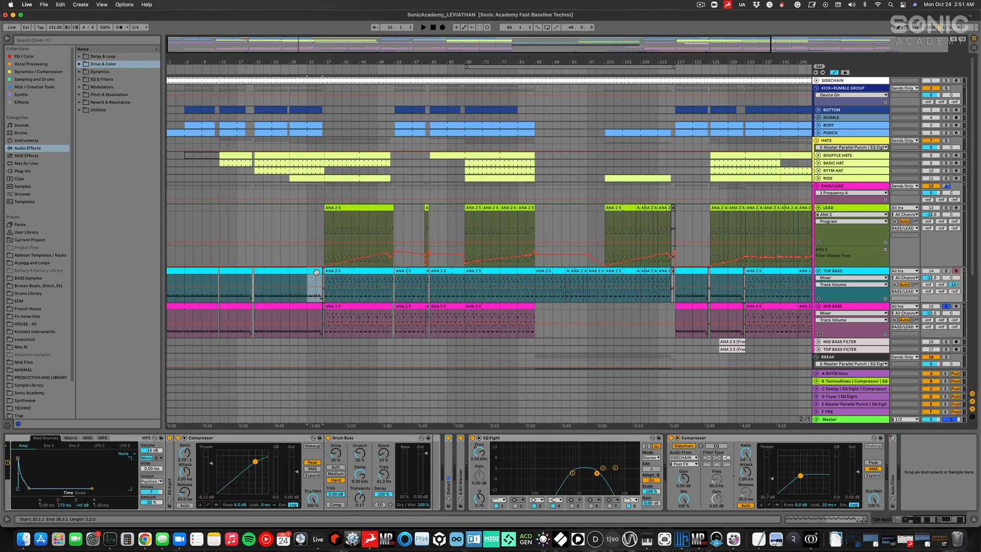
pyautogui.moveTo(312, 63); pyautogui.dragTo(312, 83)
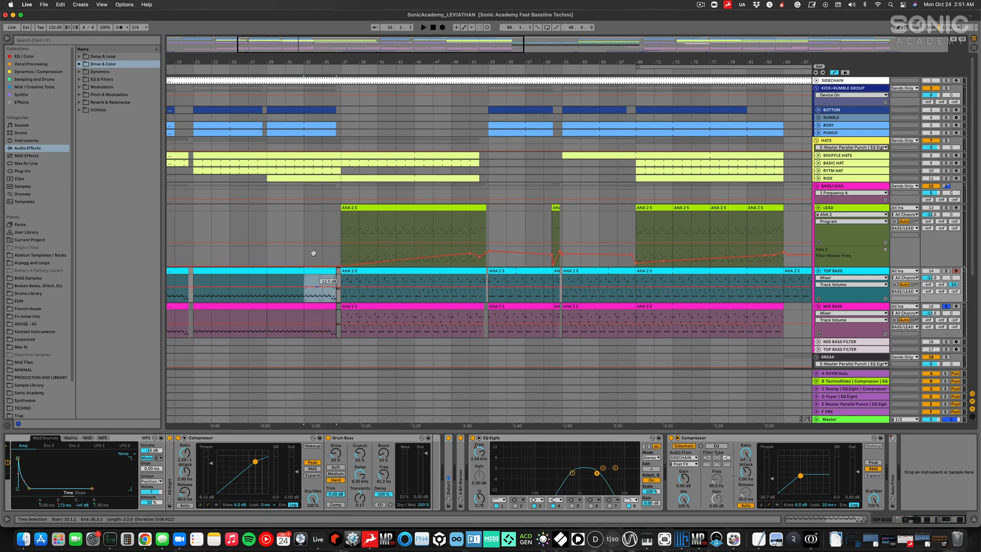
pyautogui.click(314, 308)
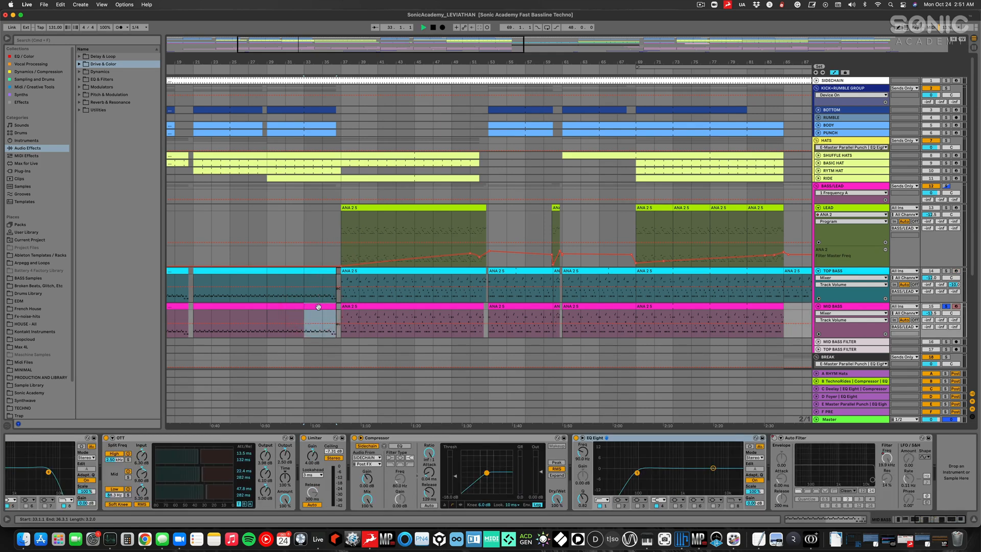
# Step: Examine the MID BASS device chain back to its start, stop playback and open the ANA 2 synth window
pyautogui.hscroll(-5, 399, 463)
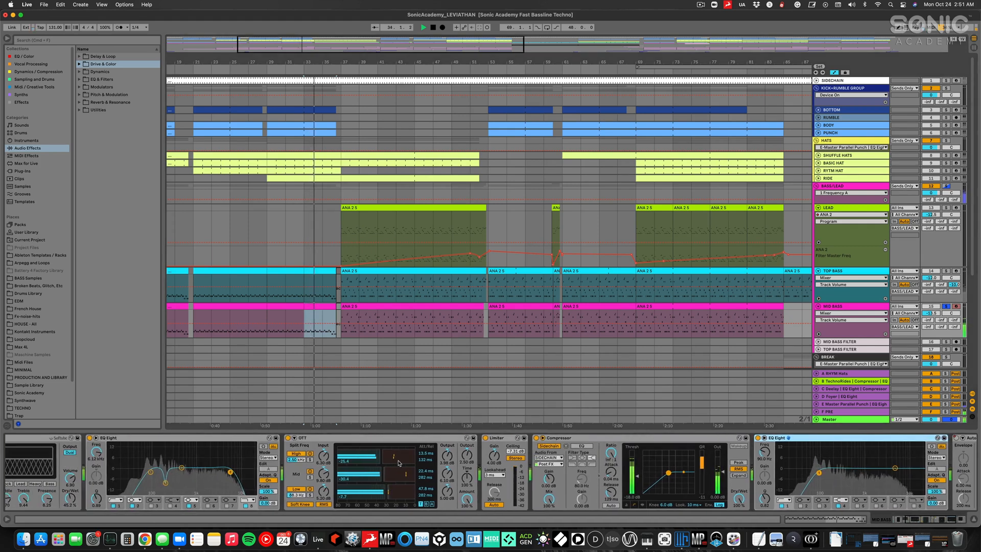
pyautogui.hscroll(-6, 399, 463)
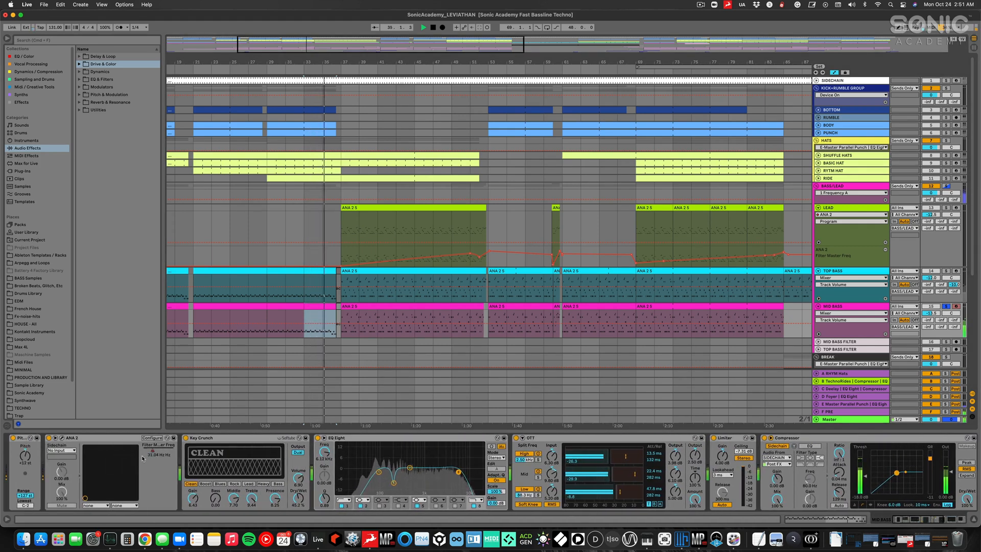
pyautogui.press('space')
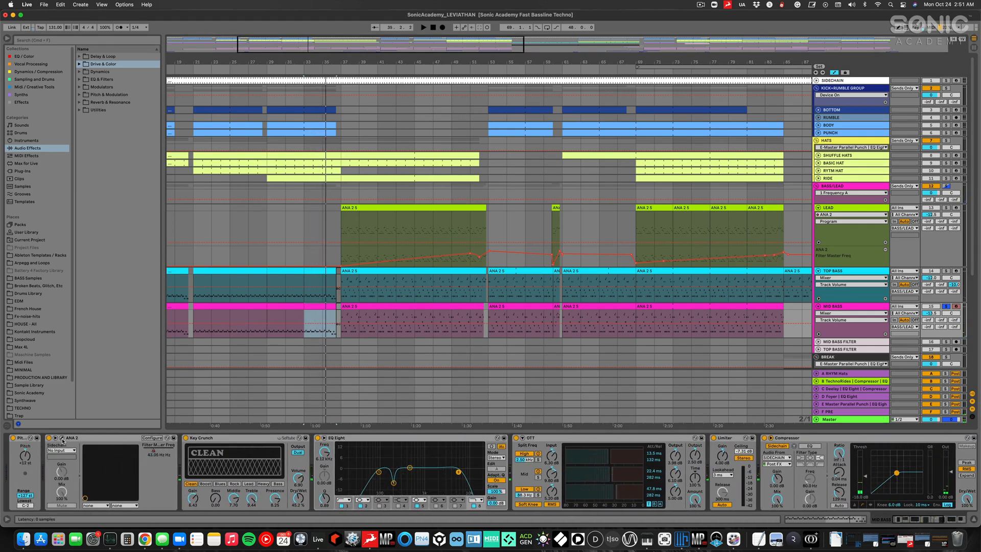
pyautogui.click(62, 439)
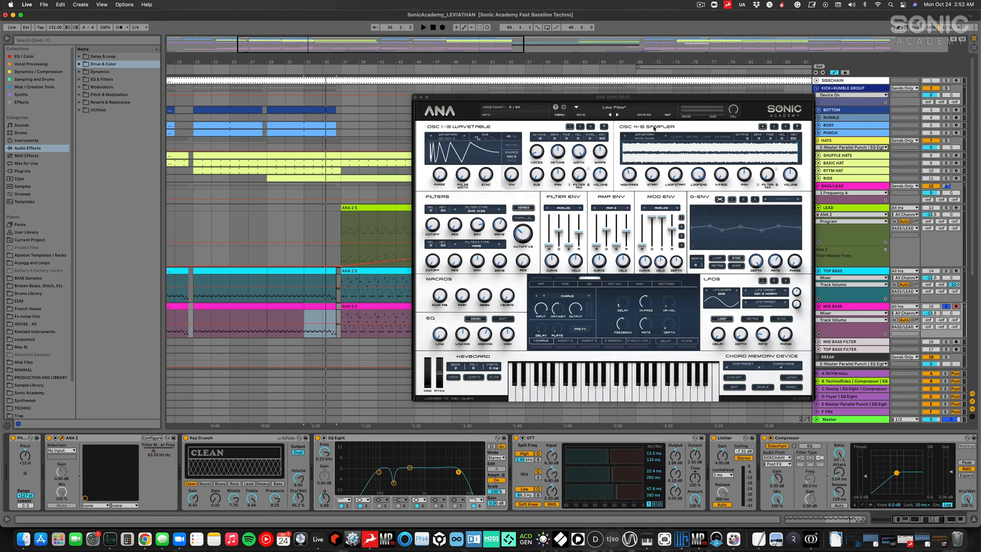
# Step: Audition the MID BASS clip at bar 37 with the ANA 2 window open
pyautogui.click(323, 308)
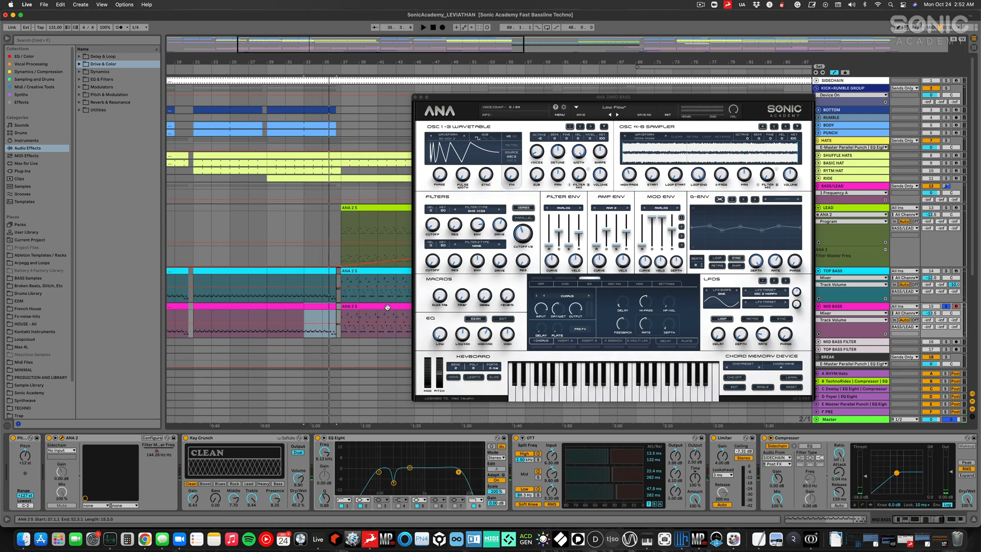
pyautogui.click(361, 307)
pyautogui.press('space')
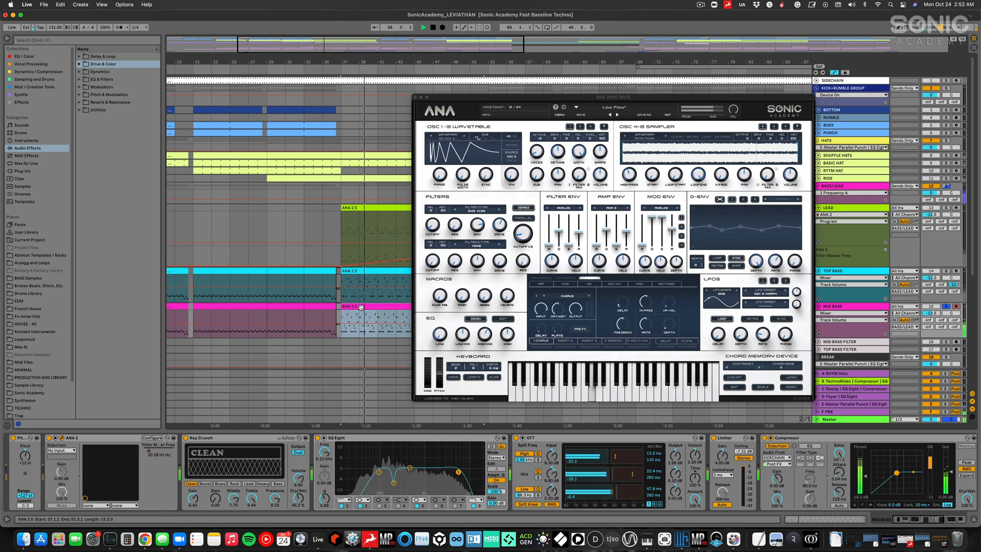
pyautogui.press('space')
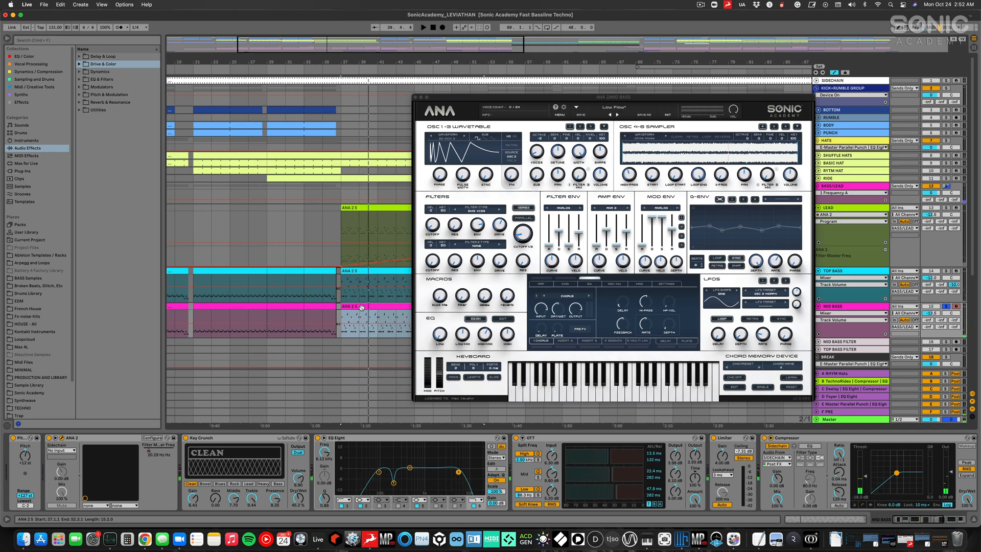
# Step: Compare the MID BASS clips at bars 33 and 37, finishing with the bar 33 clip selected
pyautogui.click(330, 306)
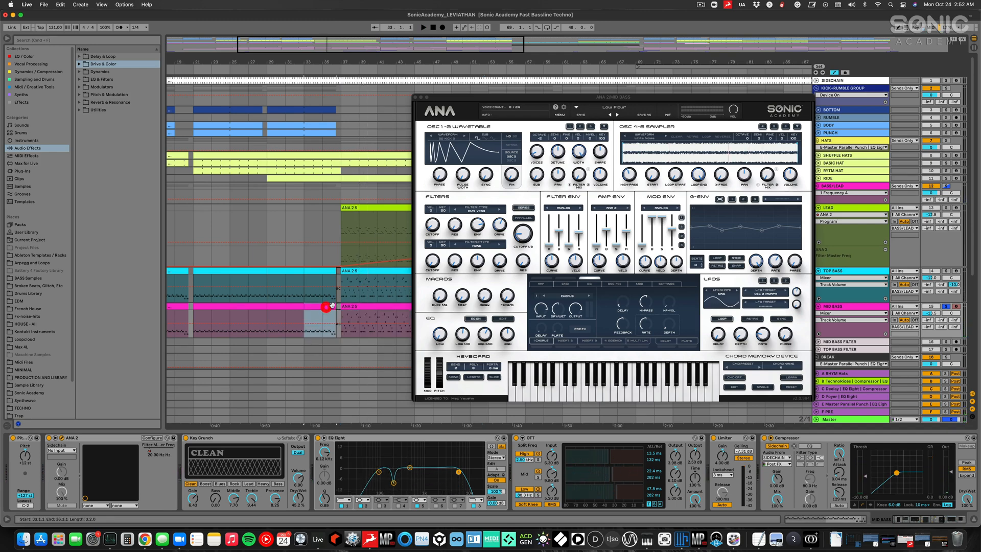
pyautogui.click(358, 307)
pyautogui.click(325, 306)
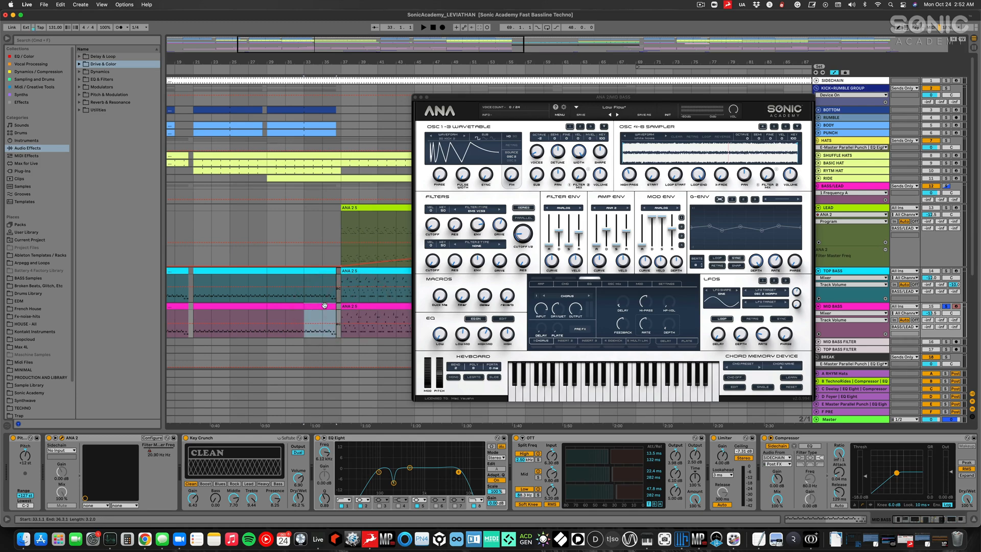
# Step: Select the MID BASS clip at bar 37 and close the ANA 2 window
pyautogui.click(357, 305)
pyautogui.click(357, 305)
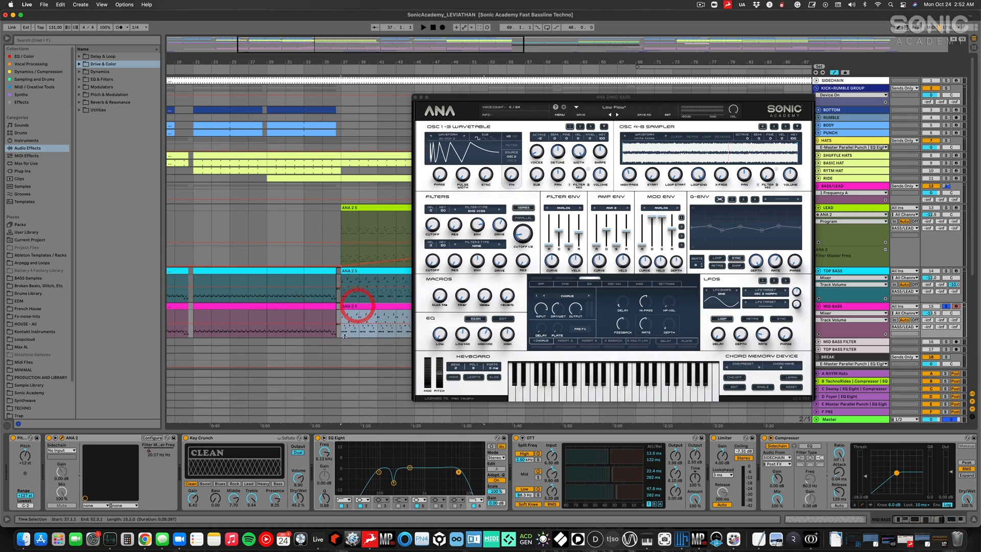
pyautogui.click(415, 97)
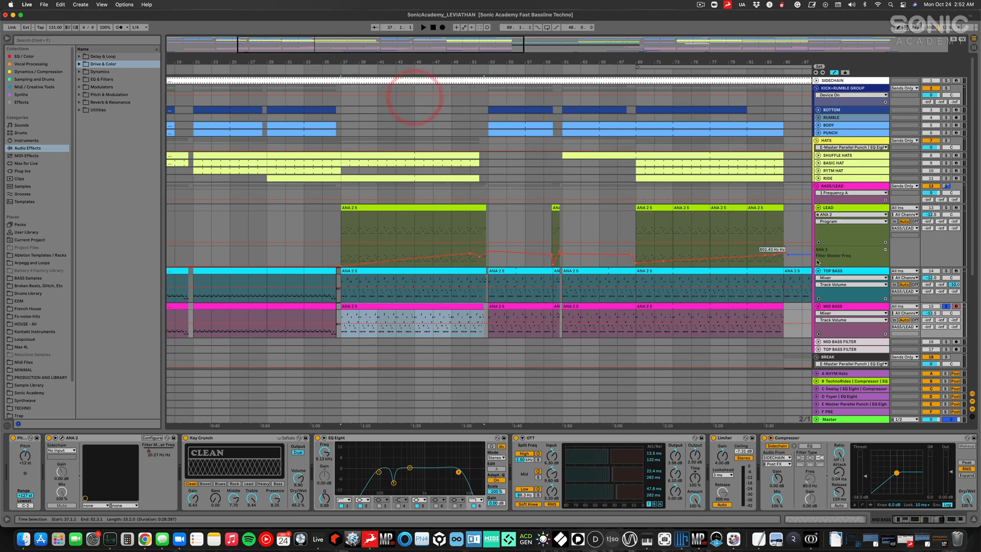
# Step: Solo the TOP BASS track and examine its device chain back to the Deviant Bass rack at its start
pyautogui.click(840, 272)
pyautogui.click(946, 271)
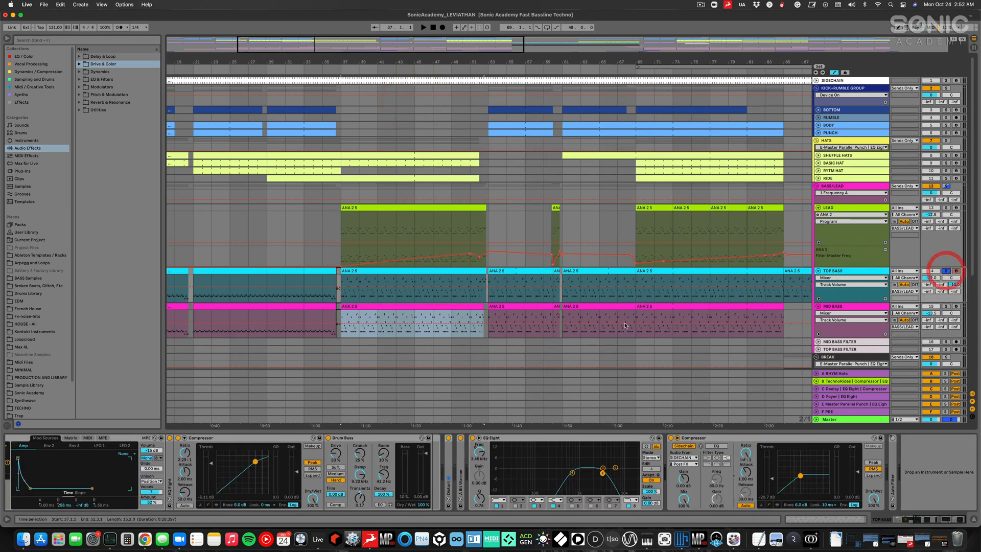
pyautogui.hscroll(-3, 351, 458)
pyautogui.hscroll(-5, 351, 458)
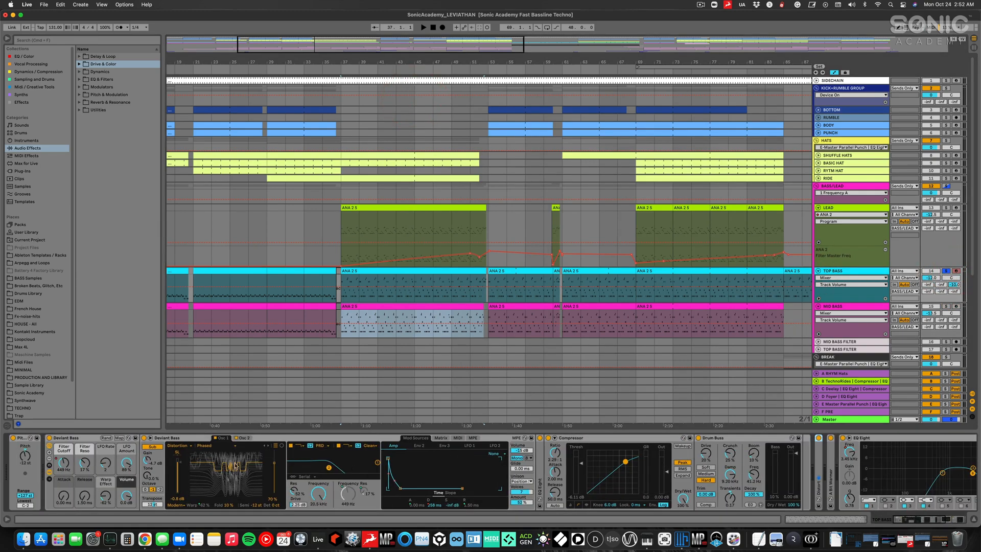
# Step: Audition the TOP BASS clip at bar 33, followed by its clip at bar 37
pyautogui.click(314, 274)
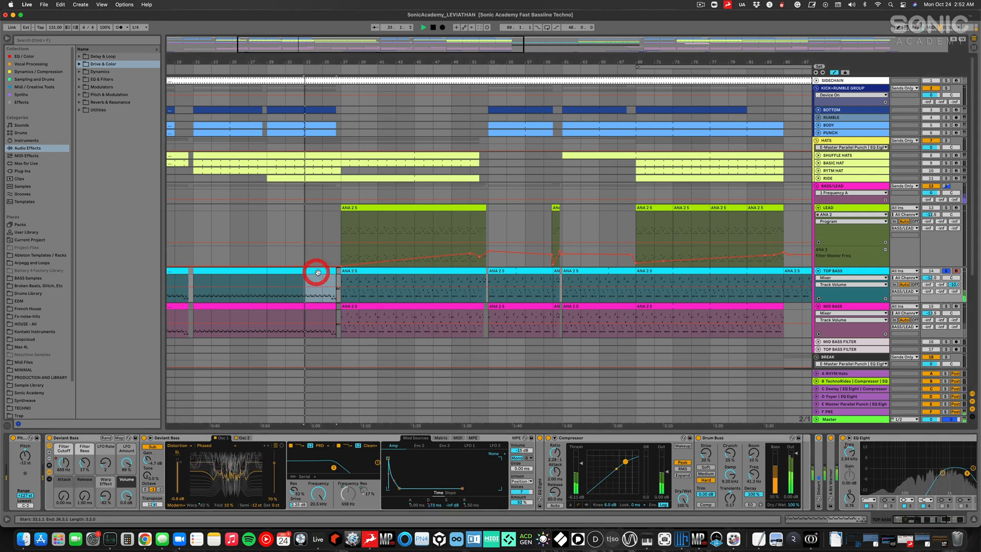
pyautogui.press('space')
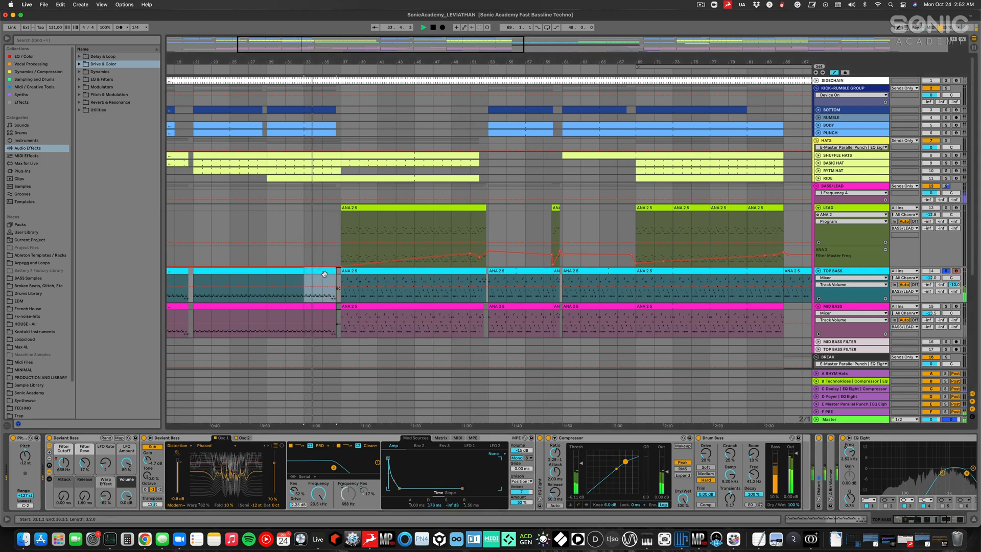
pyautogui.press('space')
pyautogui.click(362, 272)
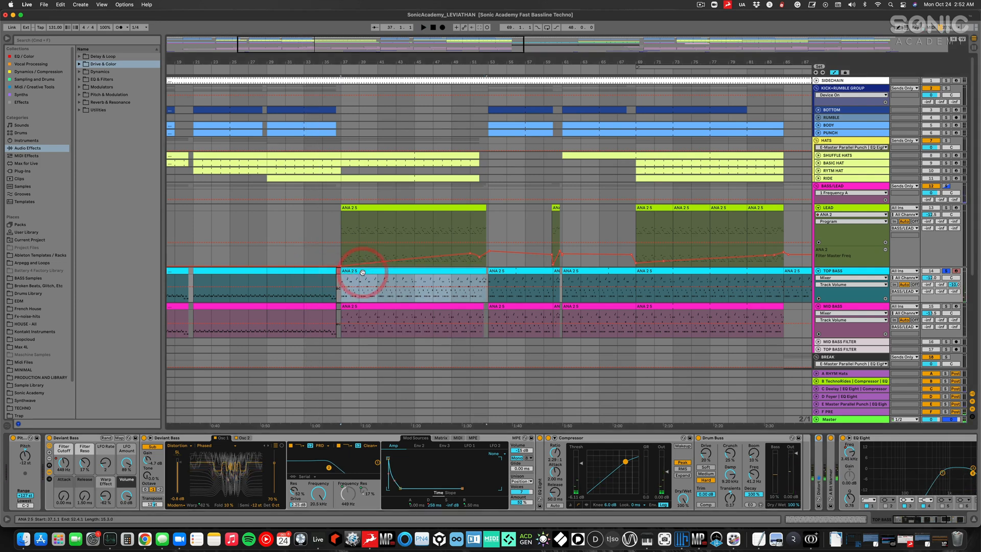
pyautogui.press('space')
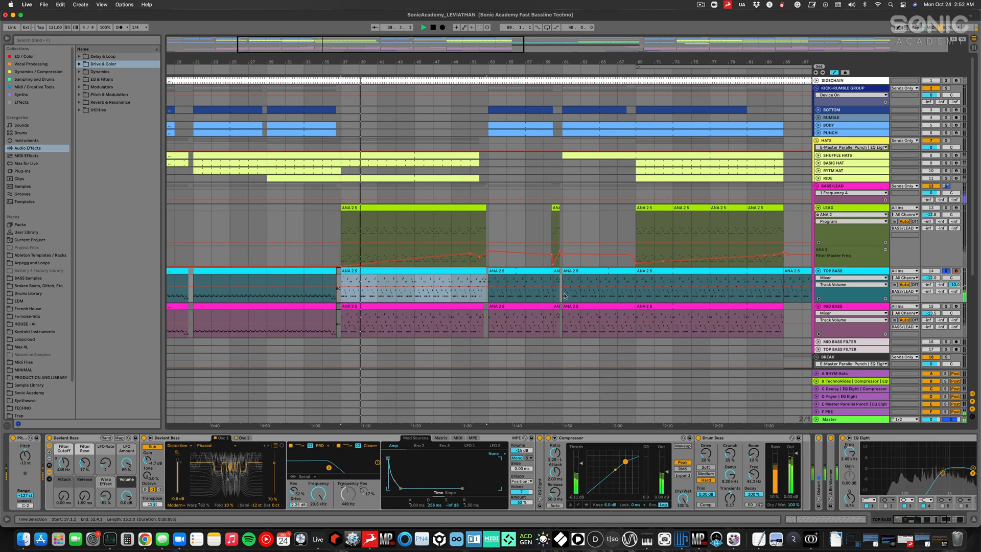
# Step: Solo MID BASS together with TOP BASS and audition the two basses from the bar 33 clip
pyautogui.click(946, 306)
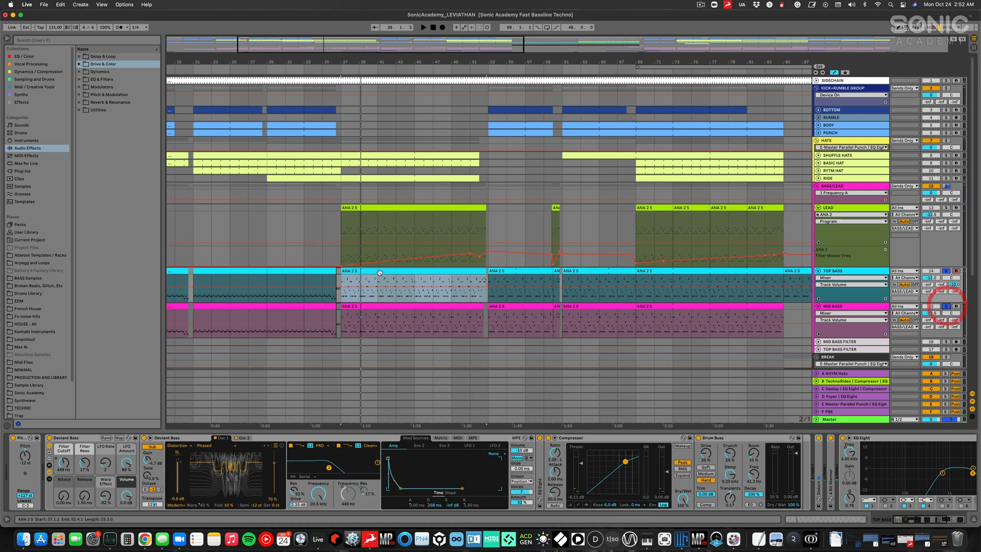
pyautogui.click(323, 274)
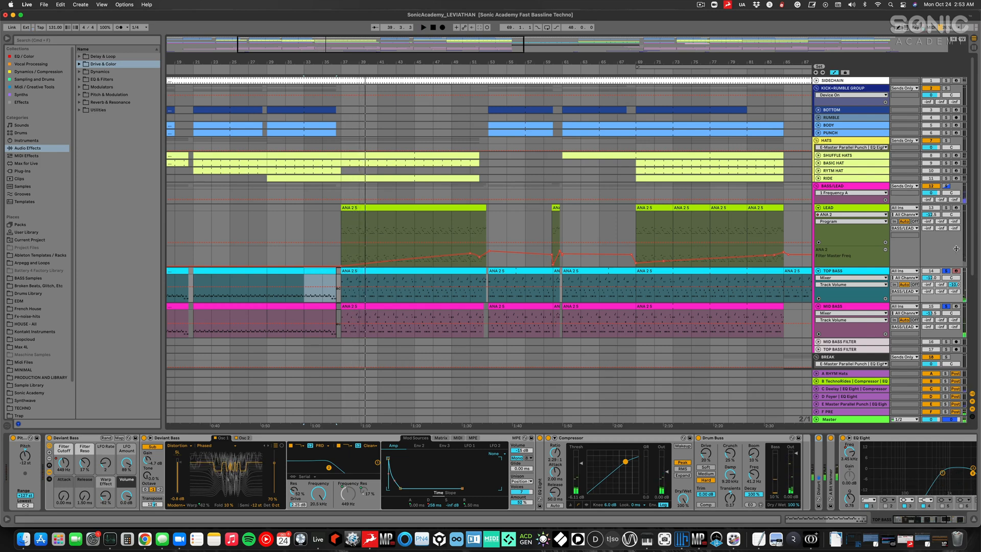
# Step: Solo only the LEAD track and enlarge its Filter Master Freq automation lane
pyautogui.click(947, 208)
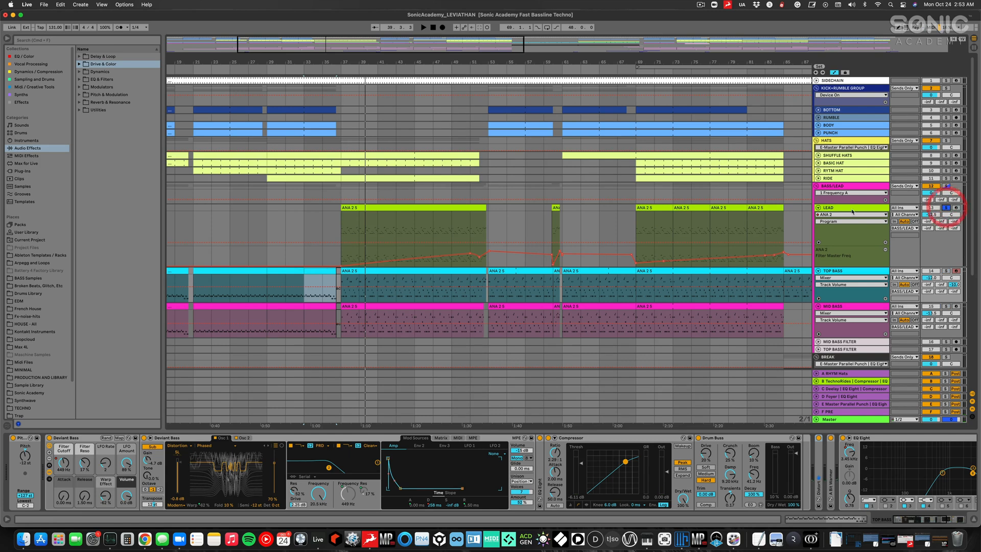
pyautogui.click(848, 207)
pyautogui.click(452, 224)
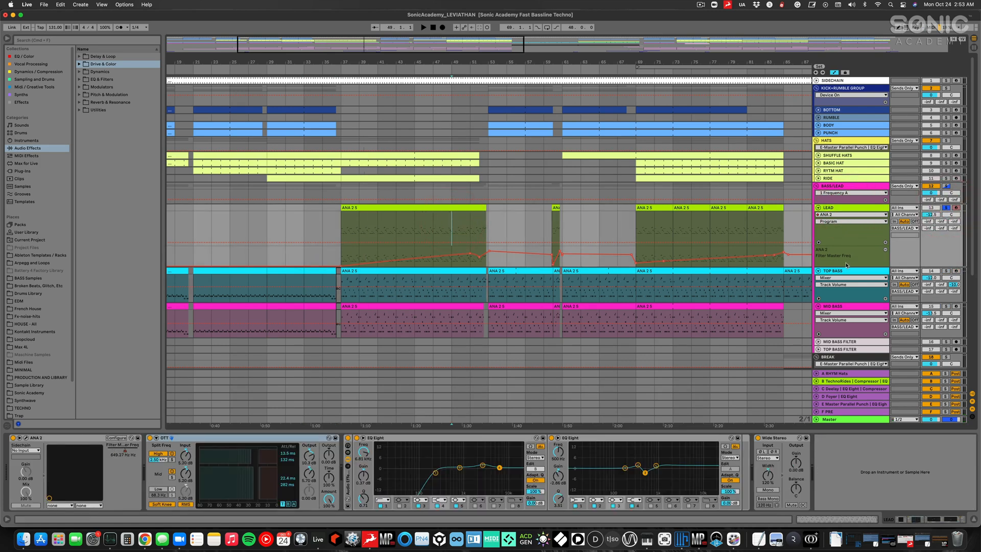
pyautogui.moveTo(846, 265); pyautogui.dragTo(846, 293)
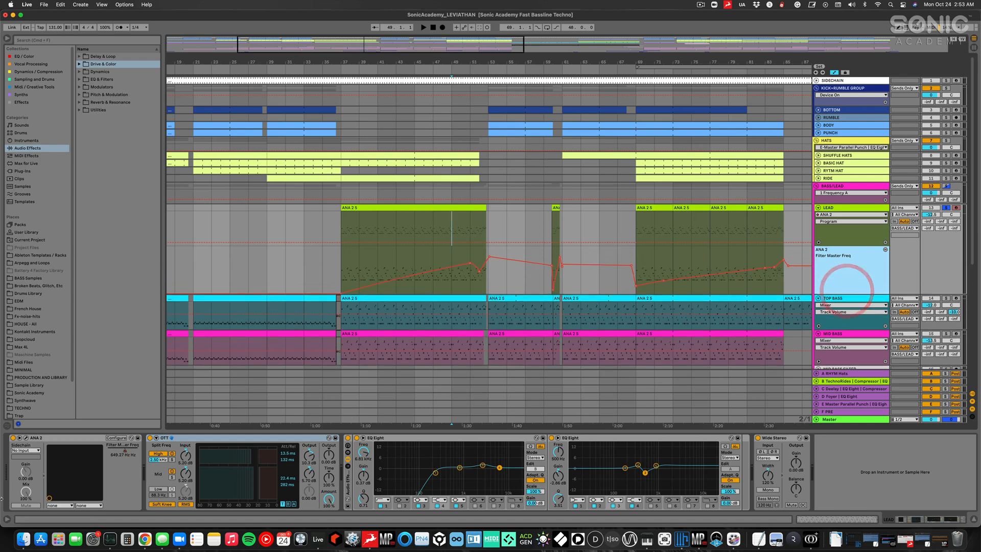
# Step: View the LEAD track's ANA 2 synth window, close it and audition the lead from bars 49 and 37
pyautogui.click(24, 438)
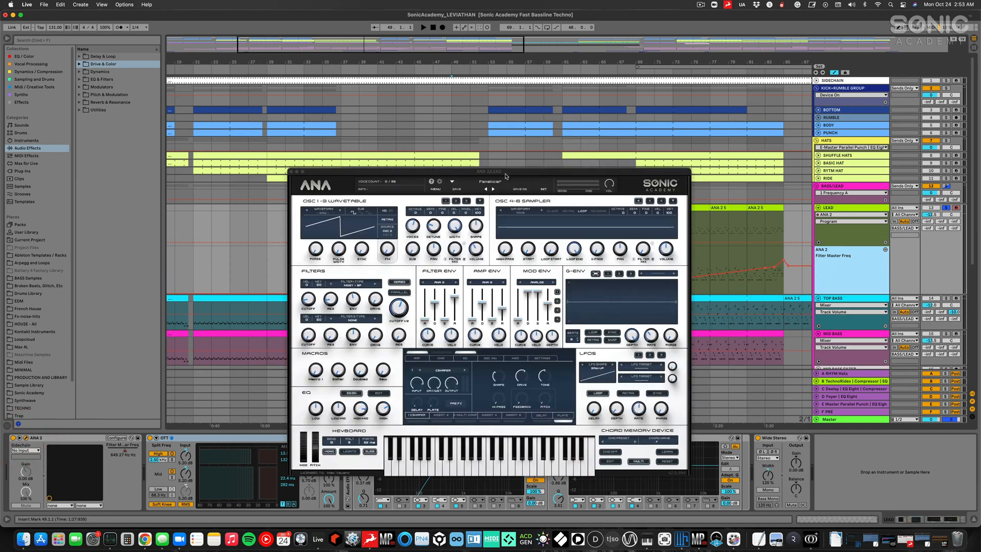
pyautogui.click(291, 172)
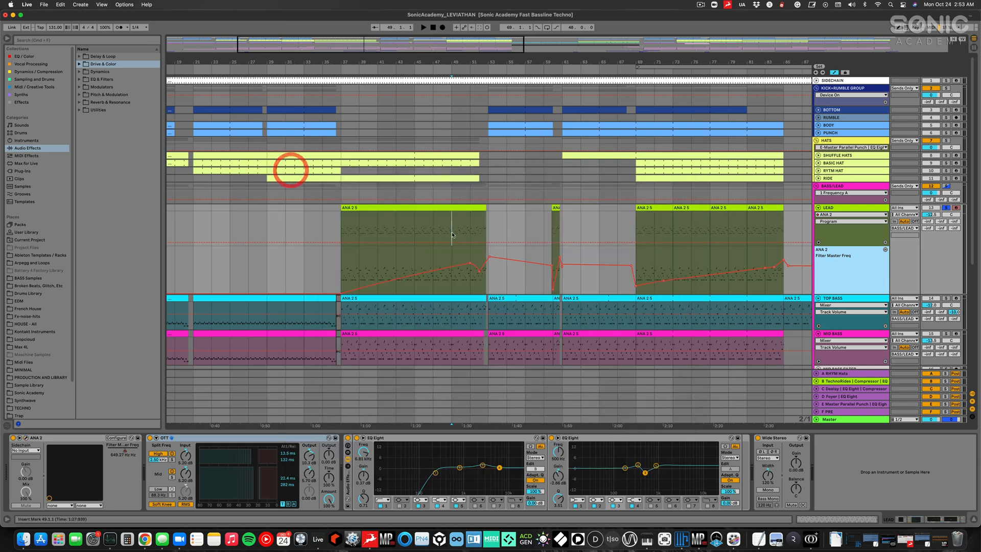
pyautogui.click(451, 225)
pyautogui.press('space')
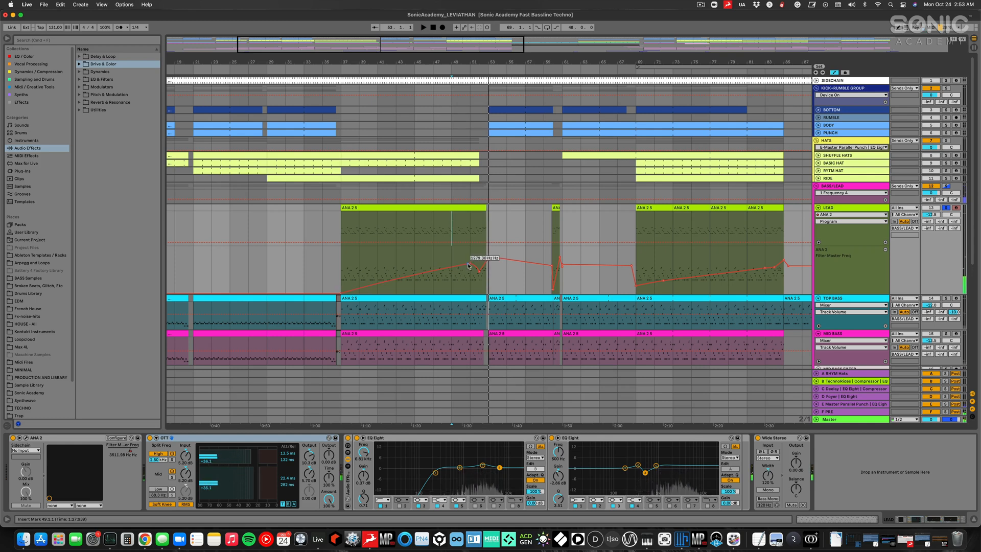
pyautogui.click(341, 271)
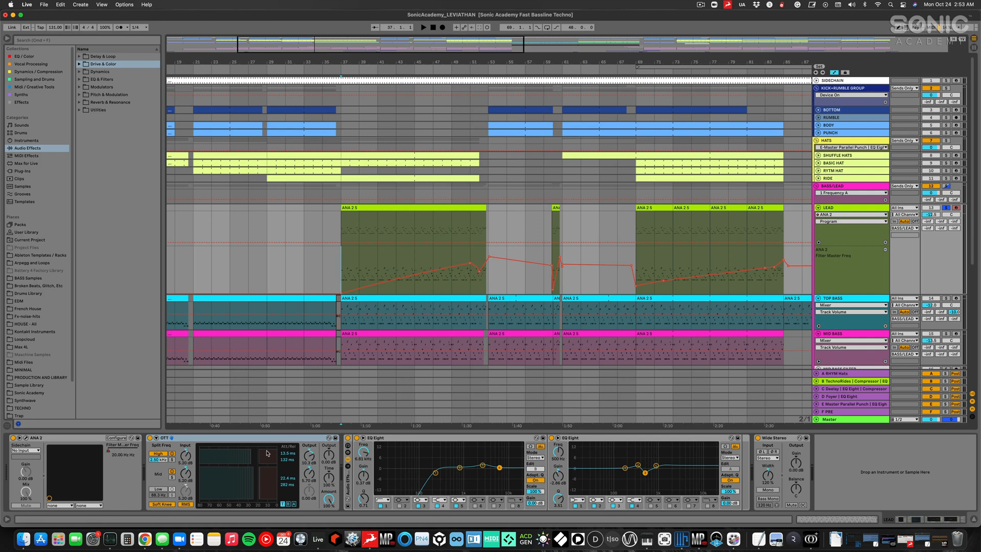
# Step: Show the Deviant Bass Filter Cutoff automation on TOP BASS and the ANA 2 Filter Master Freq automation on MID BASS
pyautogui.click(835, 305)
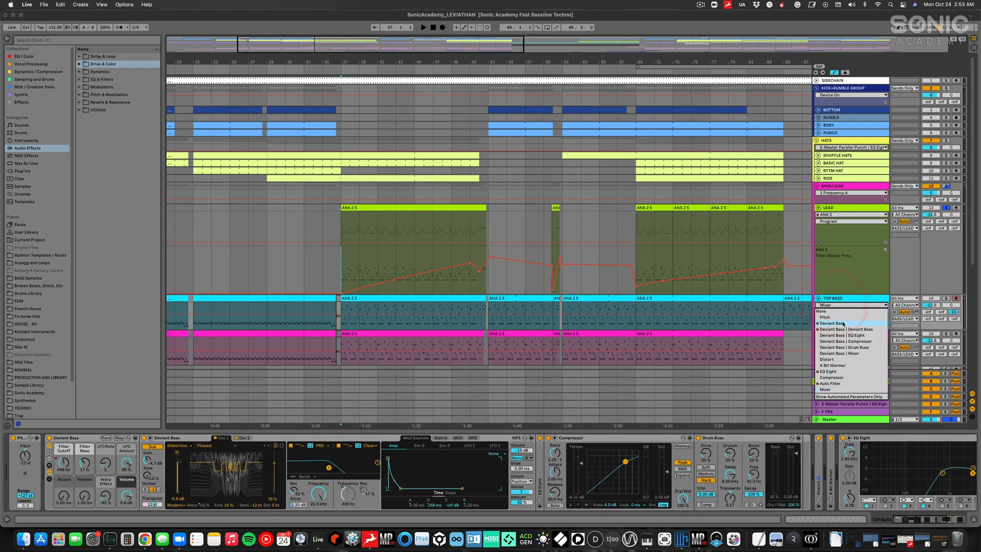
pyautogui.click(843, 323)
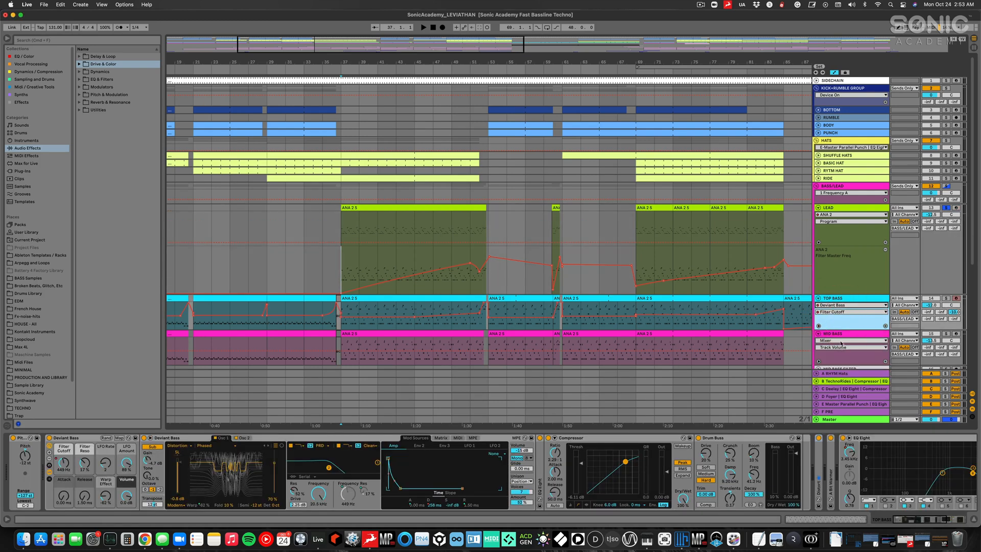
pyautogui.click(841, 341)
pyautogui.click(841, 353)
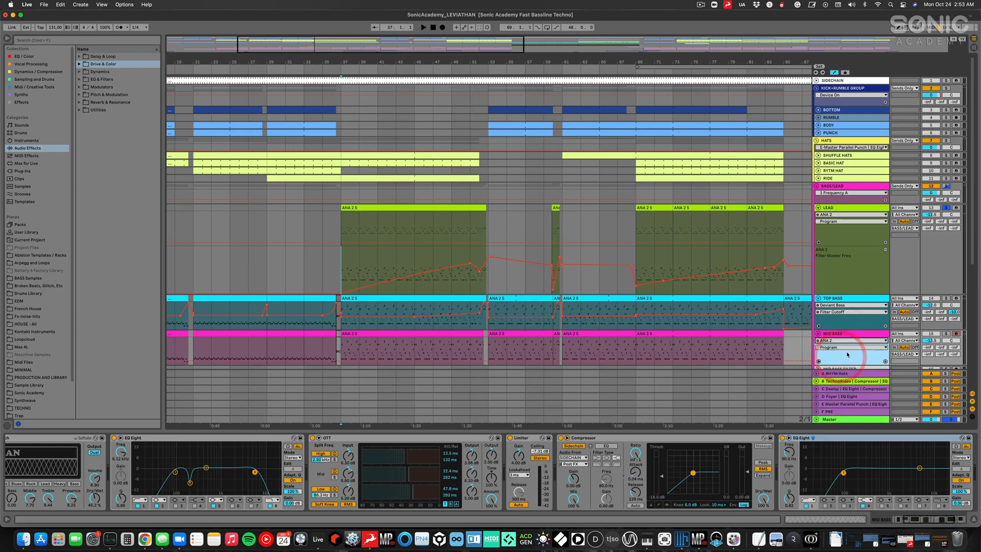
pyautogui.click(848, 348)
pyautogui.click(843, 378)
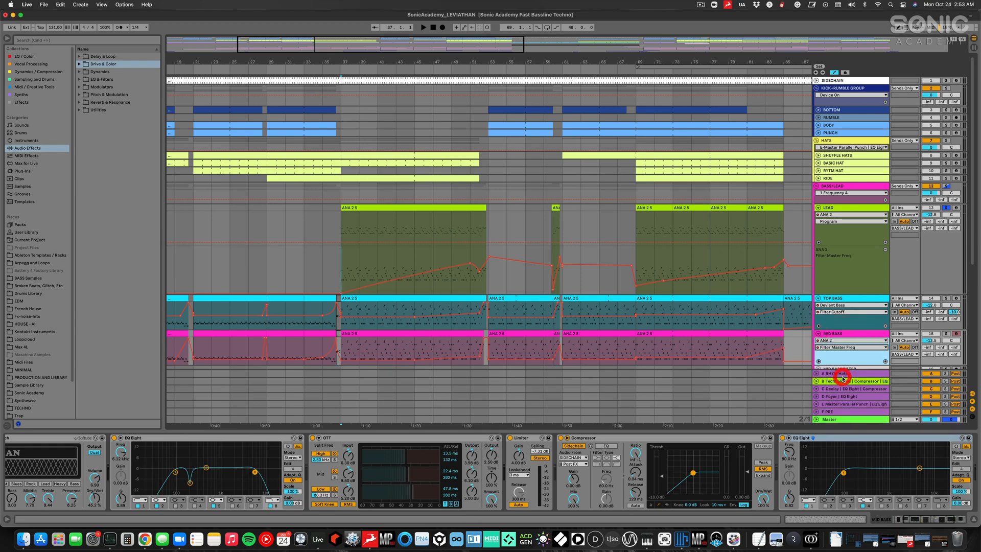
# Step: Inspect the BASS/LEAD group's EQ Eight and Compressor and audition the whole group from bar 49
pyautogui.scroll(-5, 613, 260)
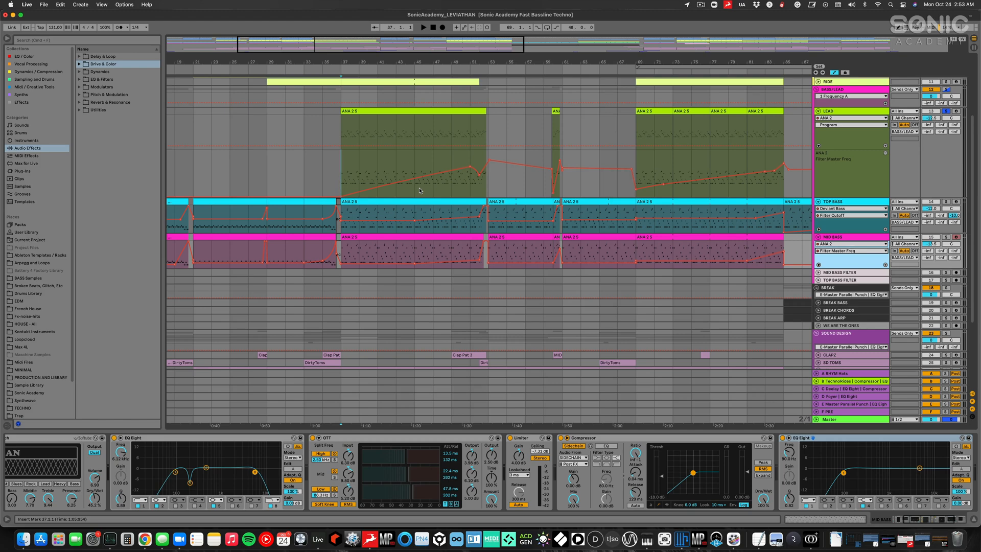
pyautogui.press('super+alt+l')
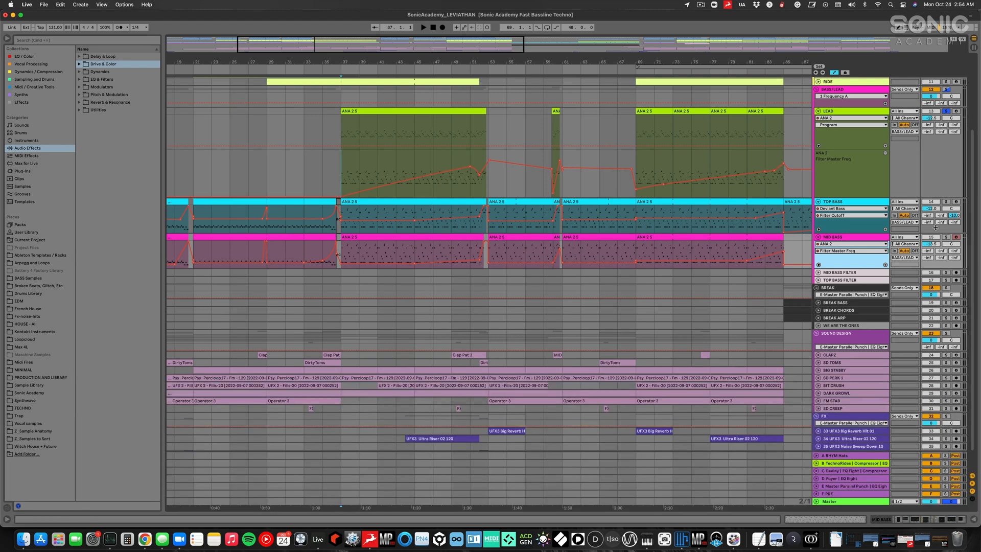
pyautogui.scroll(4, 876, 257)
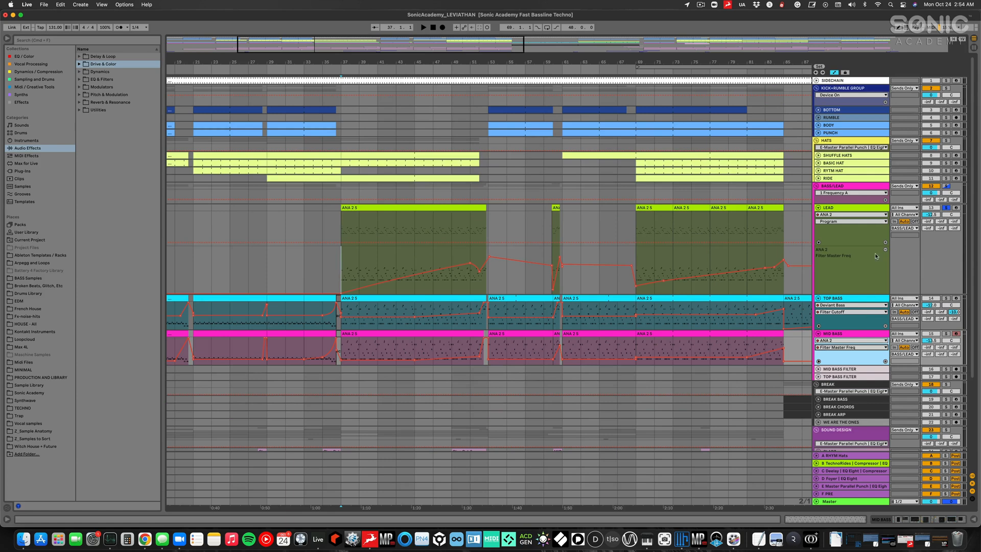
pyautogui.doubleClick(847, 186)
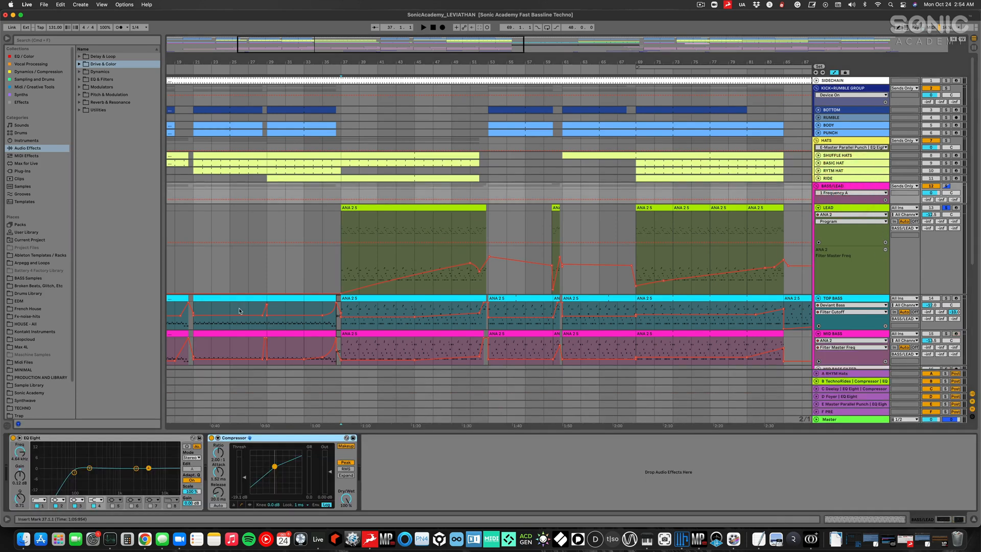
pyautogui.click(157, 438)
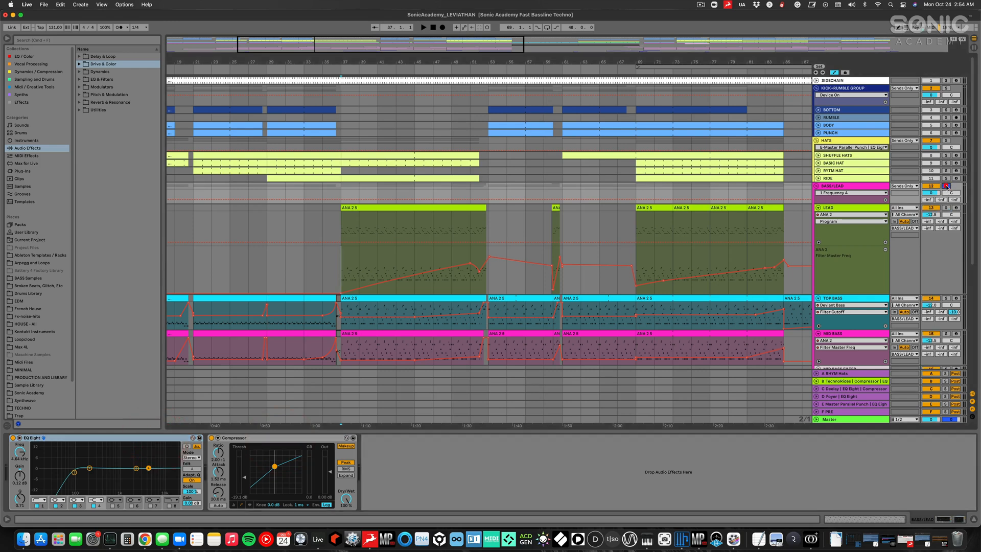
pyautogui.click(451, 280)
pyautogui.press('space')
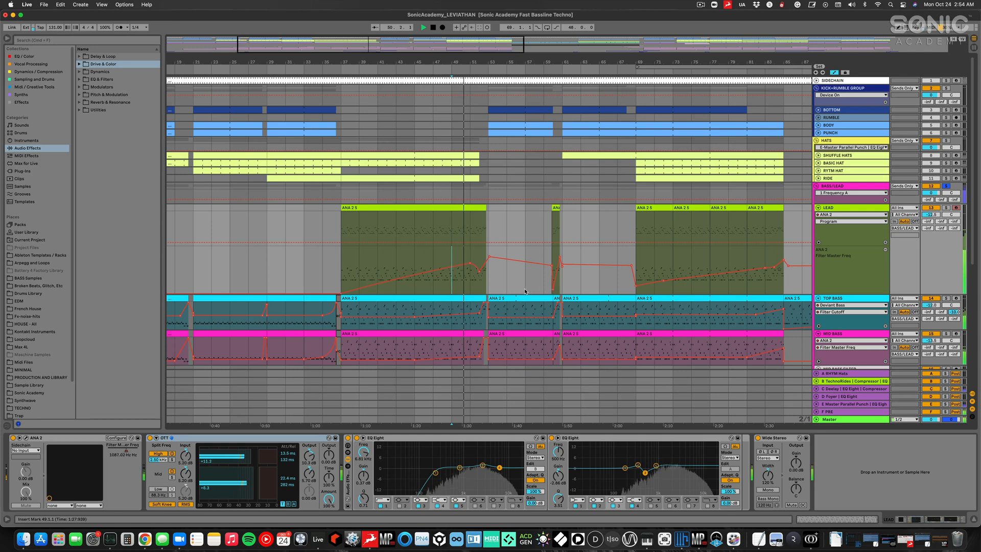
# Step: Hide the device view and fold the LEAD, TOP BASS and MID BASS tracks
pyautogui.press('alt+super+l')
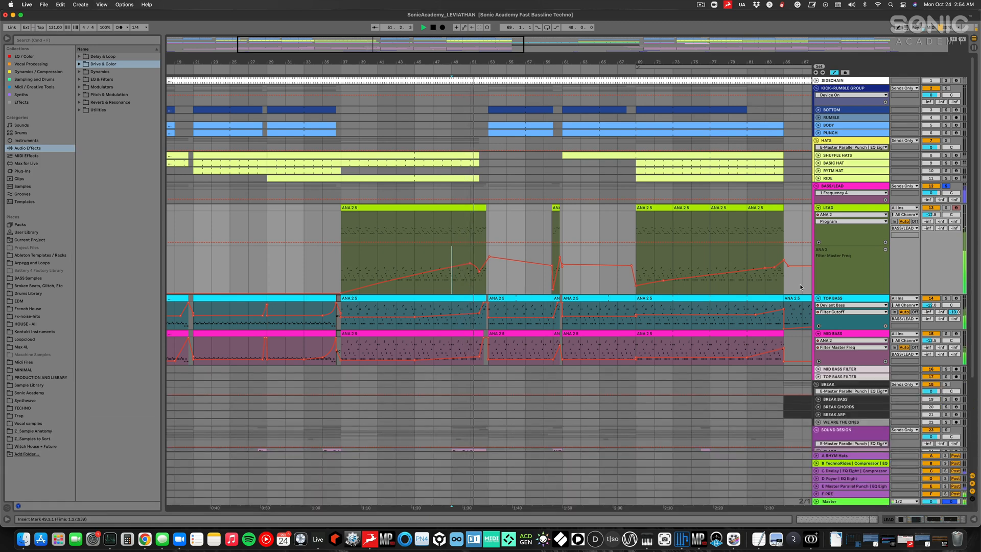
pyautogui.click(817, 208)
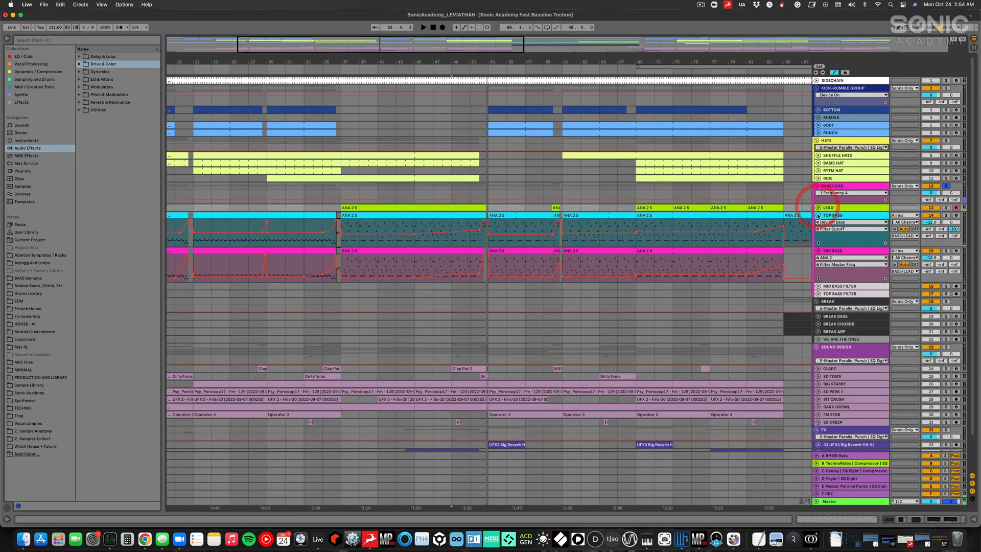
pyautogui.click(818, 216)
pyautogui.click(818, 223)
# Step: Unfold the BREAK BASS, BREAK CHORDS, BREAK ARP and WE ARE THE ONES tracks together in the break section
pyautogui.hscroll(15, 683, 295)
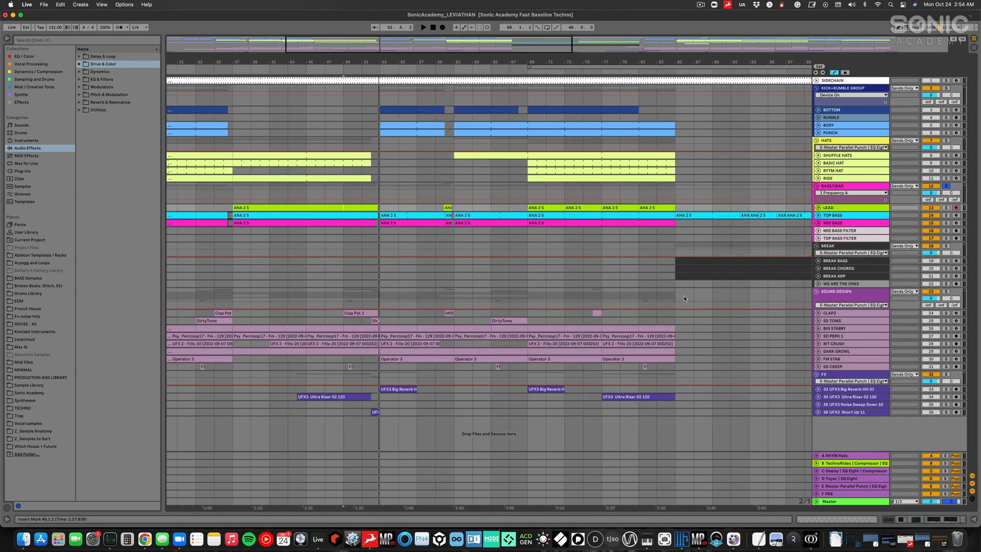
pyautogui.click(837, 250)
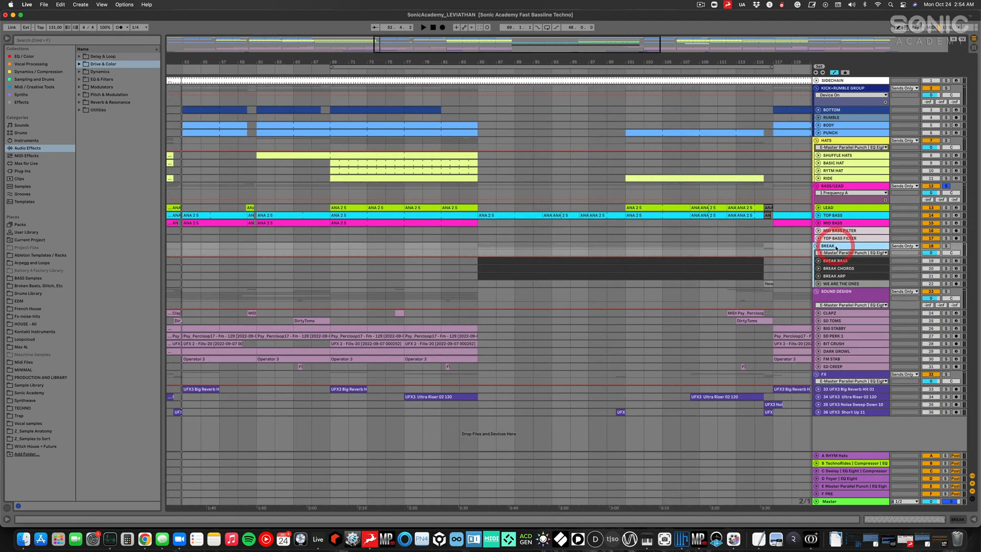
pyautogui.click(843, 260)
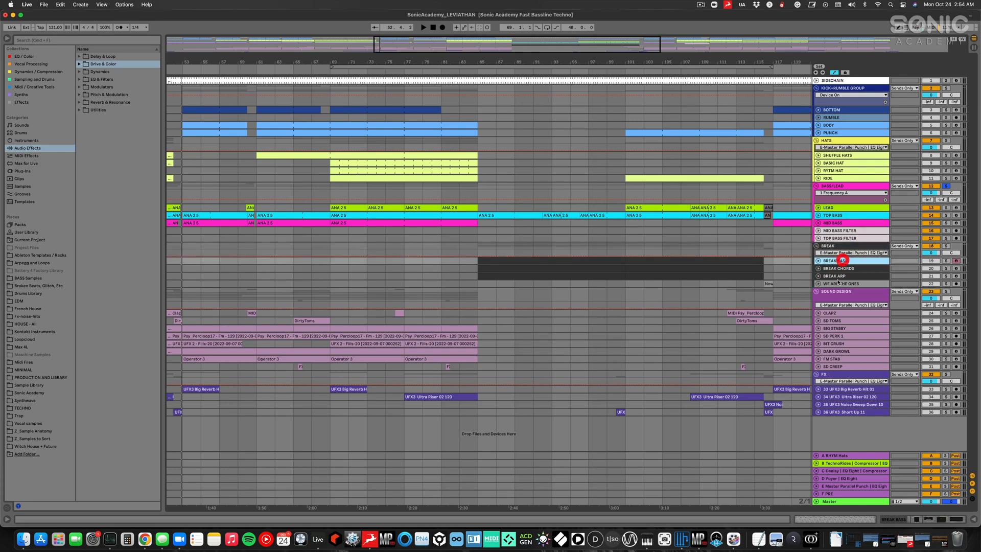
pyautogui.keyDown('shift'); pyautogui.click(837, 283); pyautogui.keyUp('shift')
pyautogui.click(818, 275)
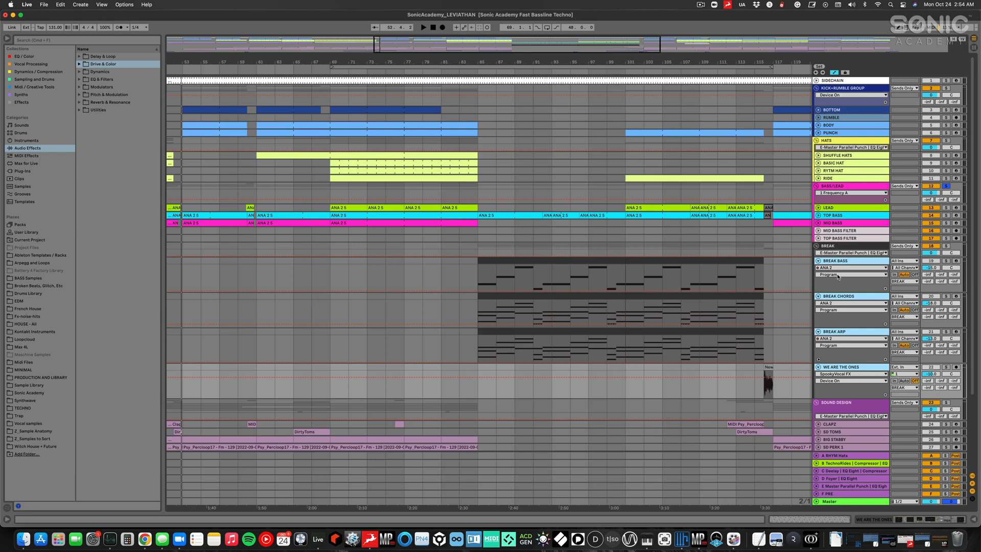
# Step: Select the BREAK BASS clip at bar 85, followed by the BREAK CHORDS and BREAK ARP tracks, to review the break parts
pyautogui.click(520, 268)
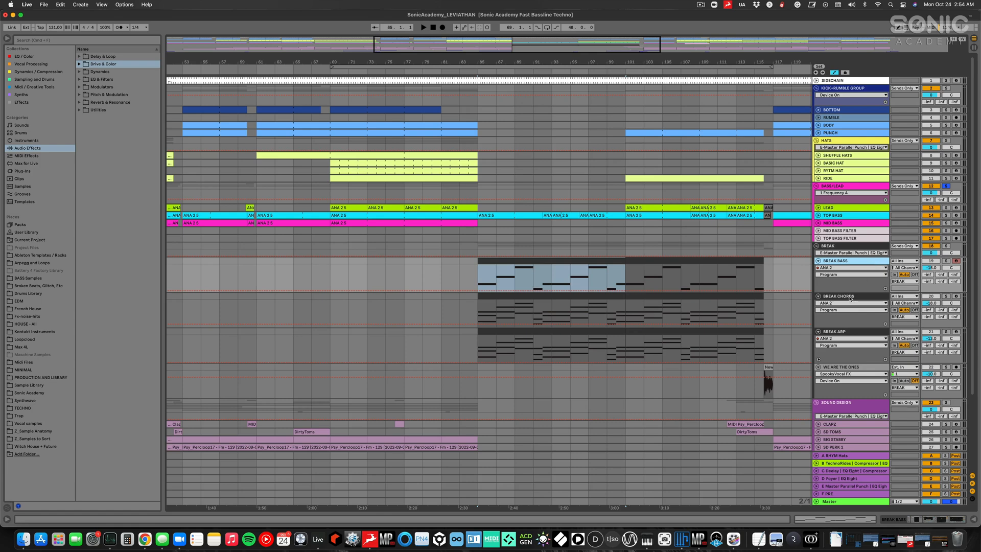
pyautogui.click(850, 298)
pyautogui.click(844, 333)
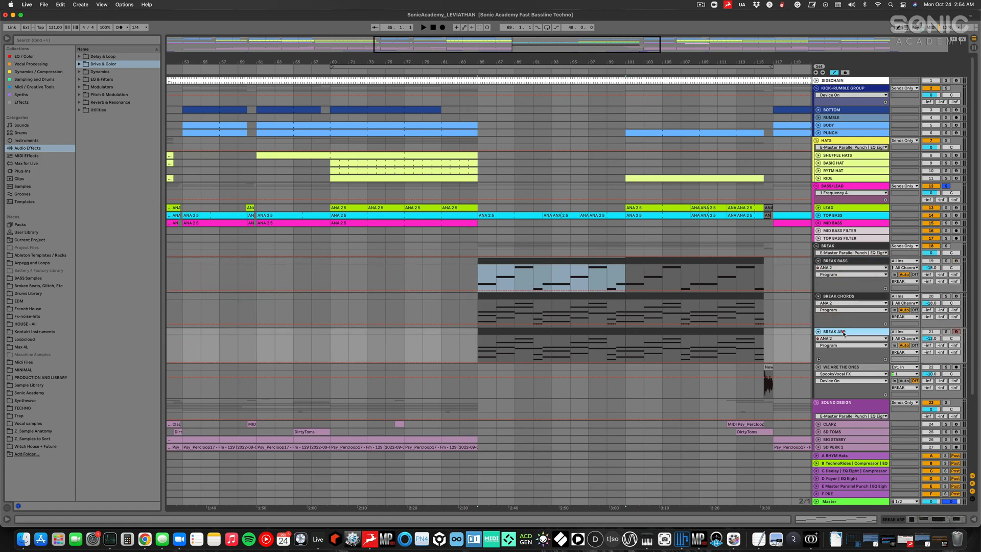
# Step: Open the ANA 2 synths of the BREAK ARP, BREAK CHORDS and BREAK BASS tracks to inspect their patches
pyautogui.click(844, 333)
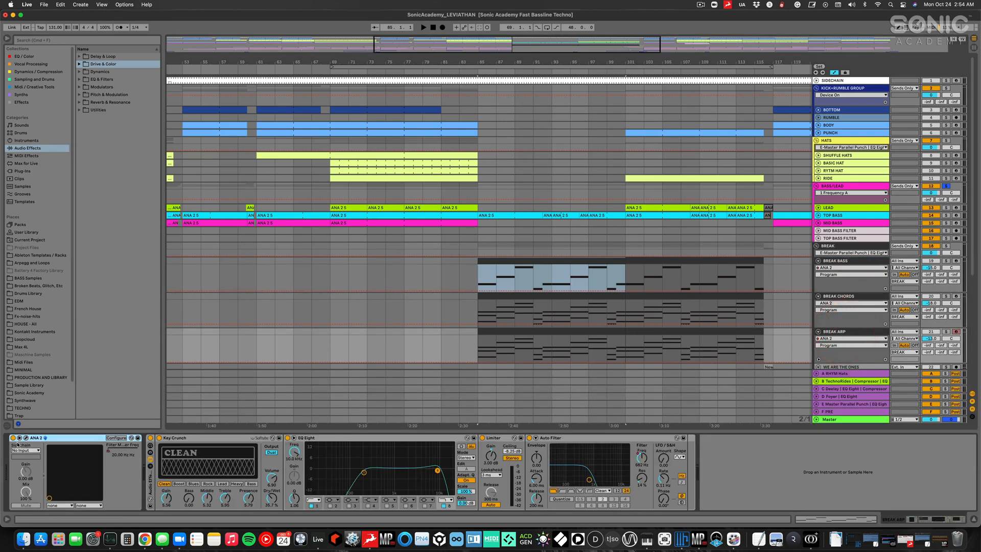
pyautogui.click(850, 297)
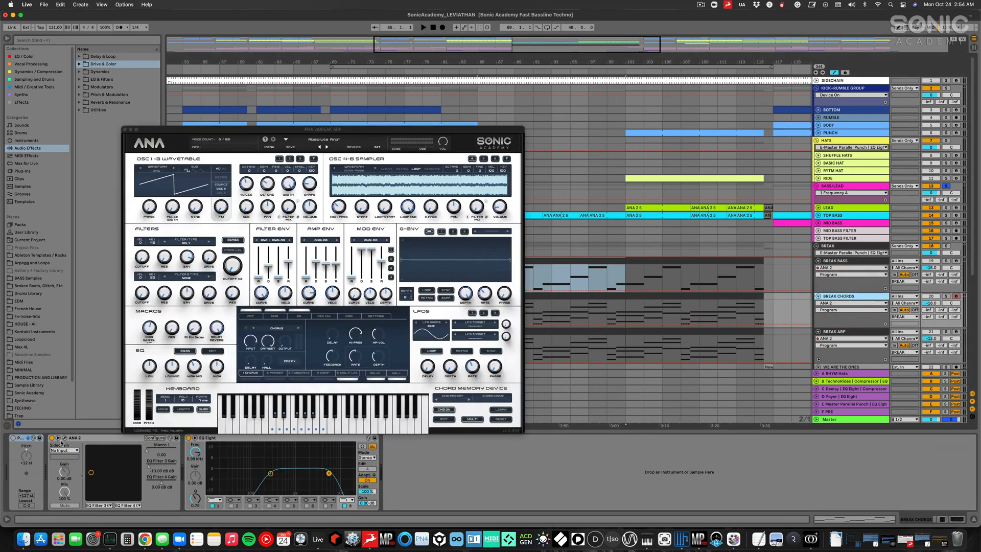
pyautogui.click(64, 438)
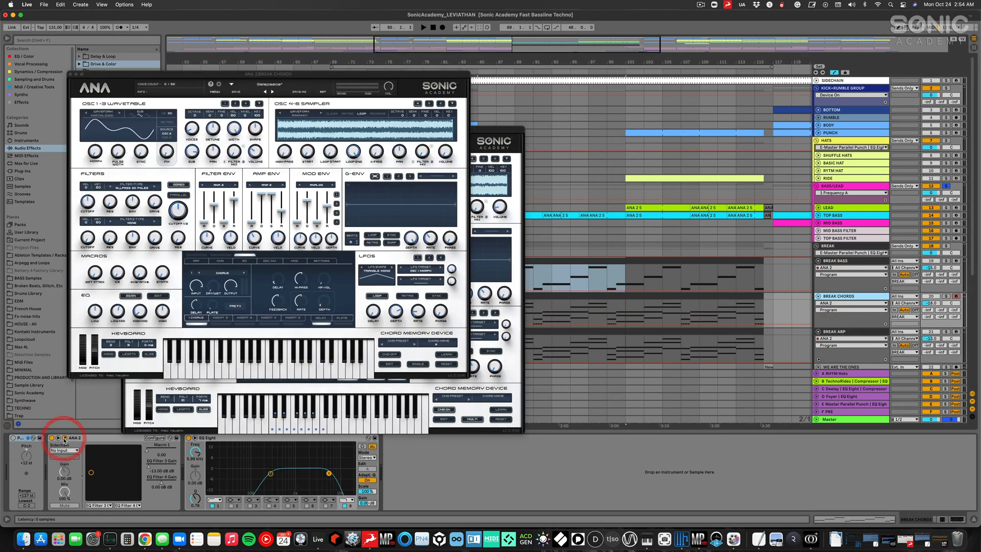
pyautogui.click(852, 264)
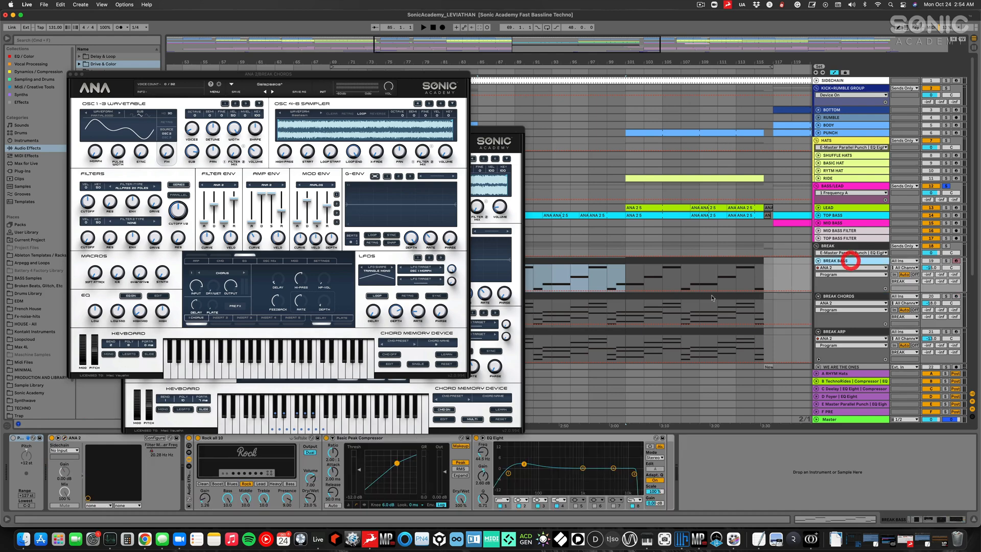
pyautogui.click(64, 439)
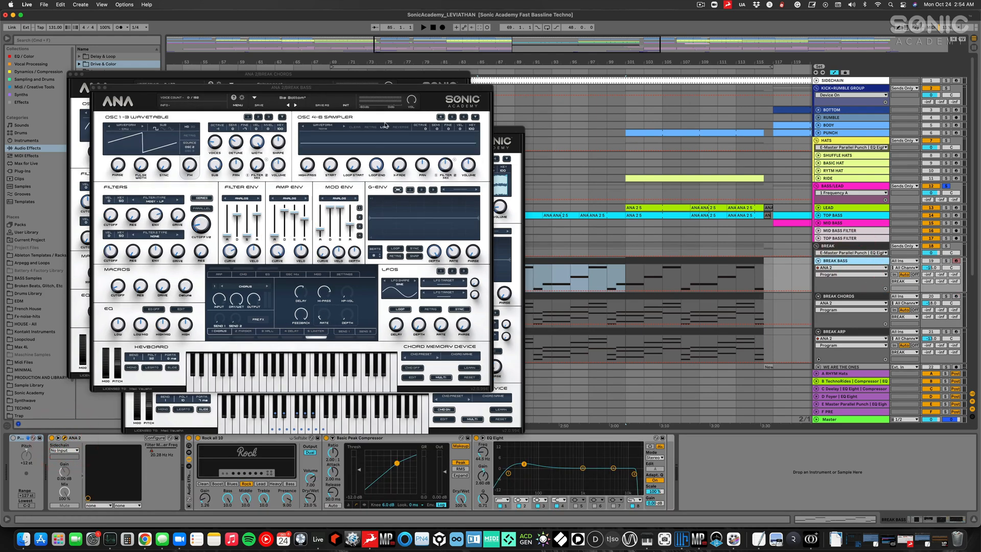
pyautogui.moveTo(364, 90); pyautogui.dragTo(332, 86)
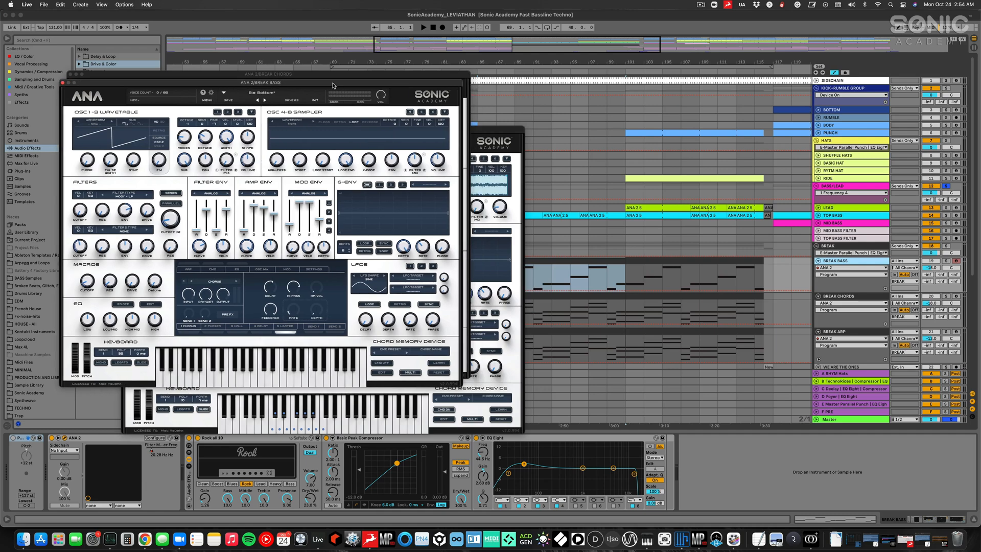
# Step: Solo BREAK BASS and audition it from bar 85, closing its ANA 2 window during playback
pyautogui.click(856, 263)
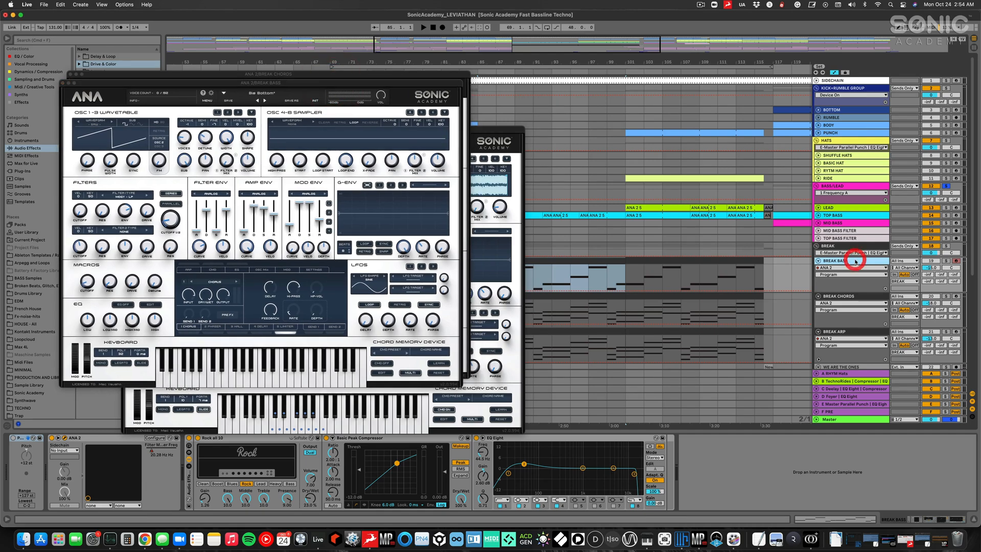
pyautogui.click(947, 260)
pyautogui.press('space')
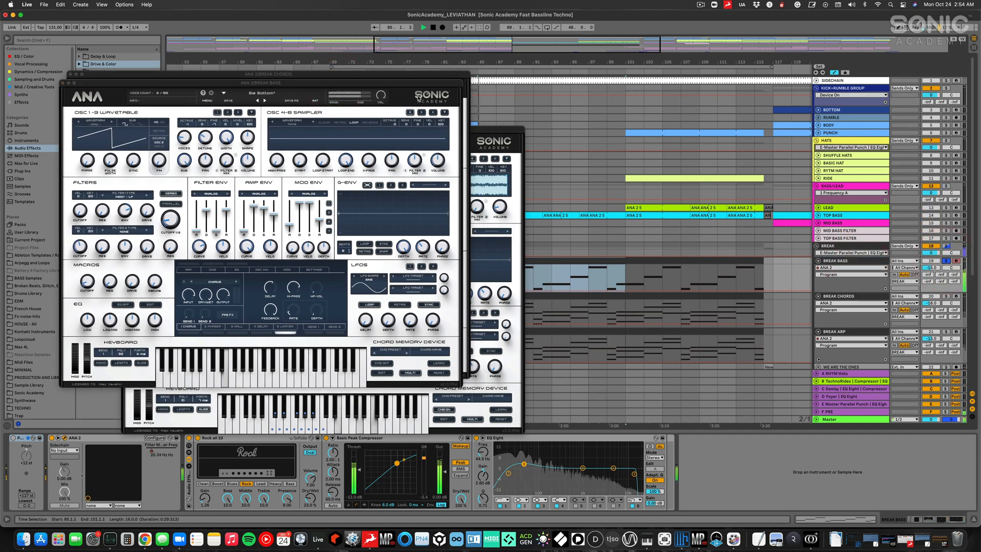
pyautogui.moveTo(442, 83); pyautogui.dragTo(836, 121)
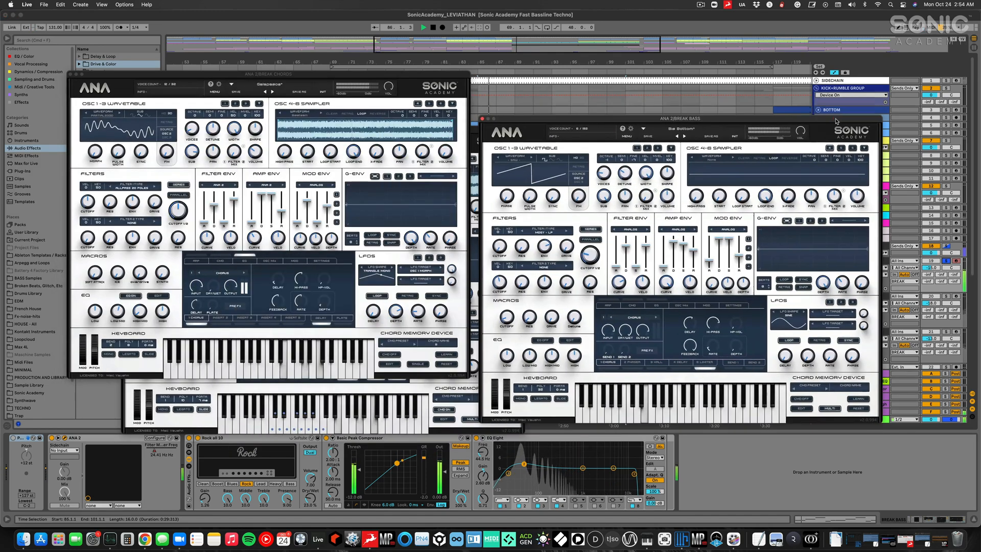
pyautogui.press('space')
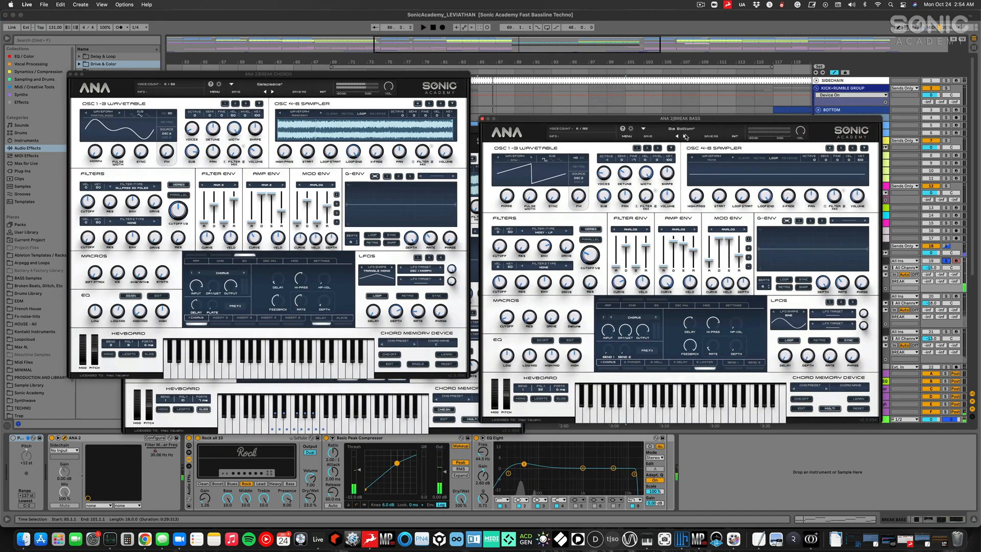
pyautogui.press('space')
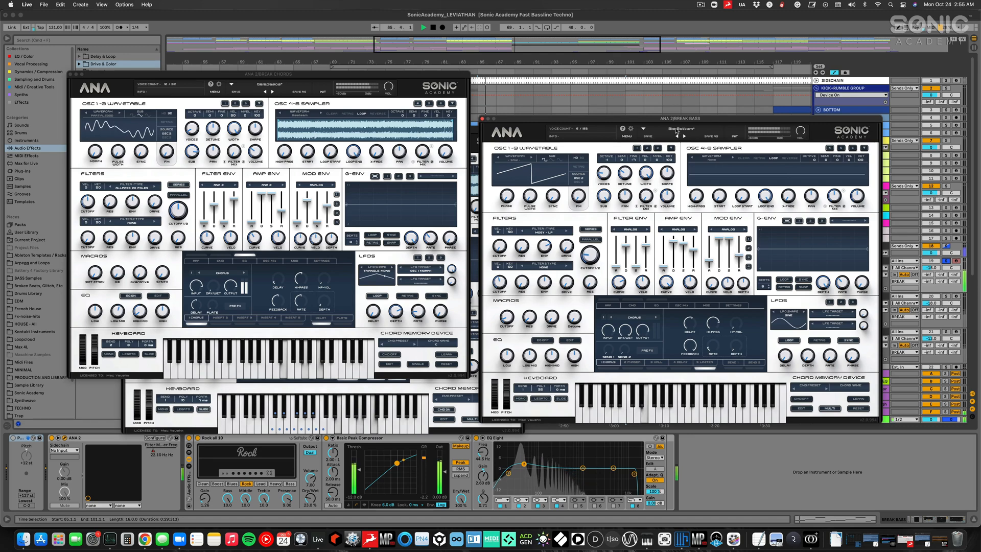
pyautogui.moveTo(660, 120); pyautogui.dragTo(629, 172)
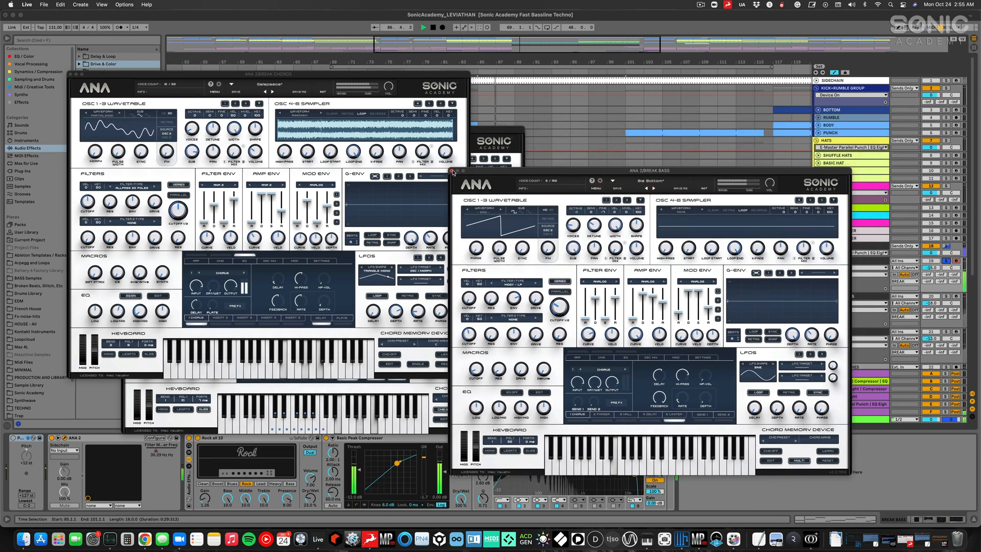
pyautogui.click(451, 171)
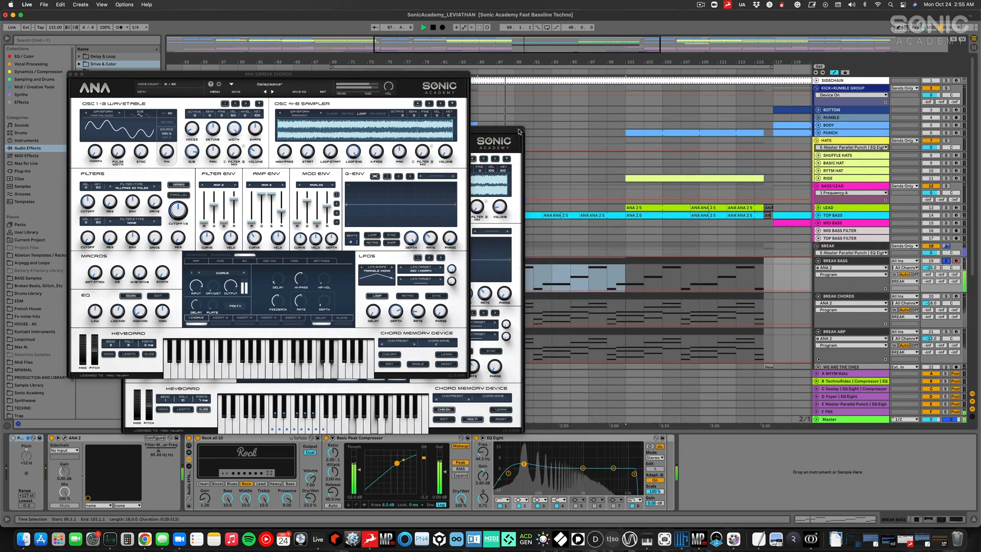
pyautogui.moveTo(519, 132); pyautogui.dragTo(350, 174)
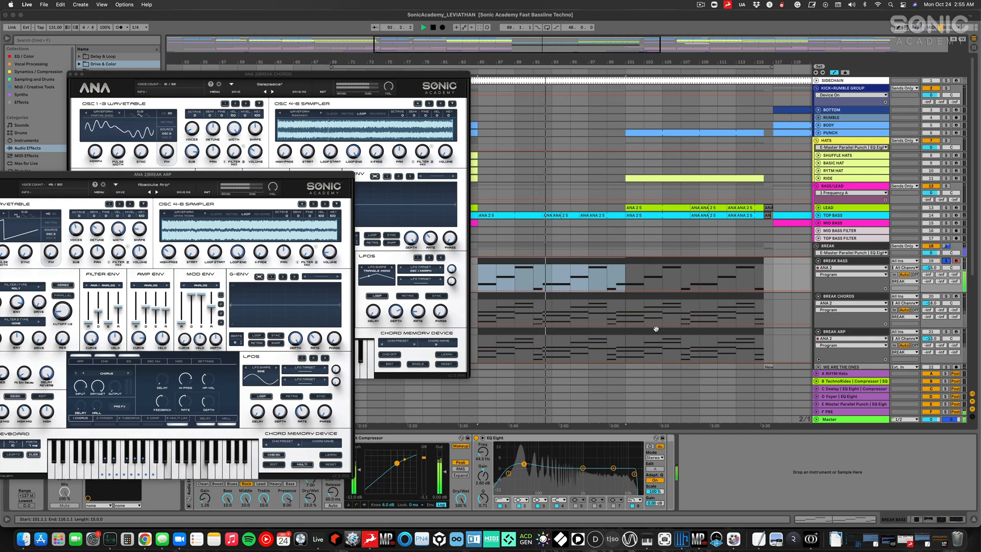
pyautogui.press('space')
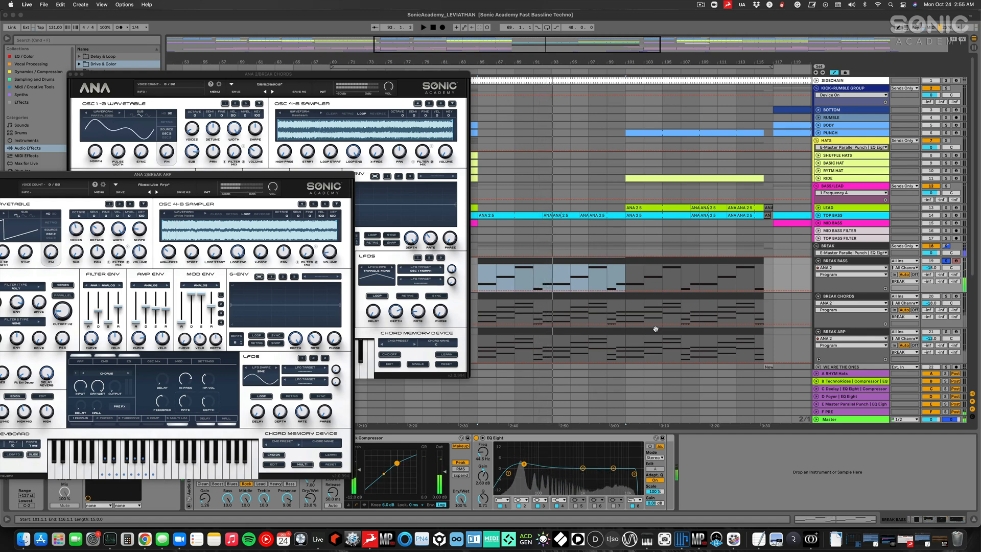
# Step: Solo BREAK CHORDS instead and audition it from bar 85, closing its ANA 2 window when done
pyautogui.click(846, 297)
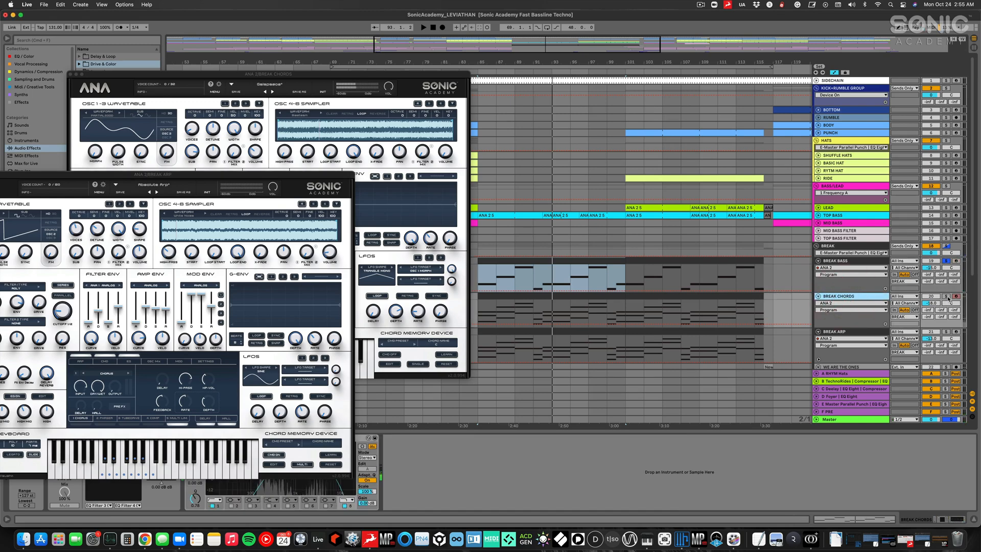
pyautogui.click(946, 297)
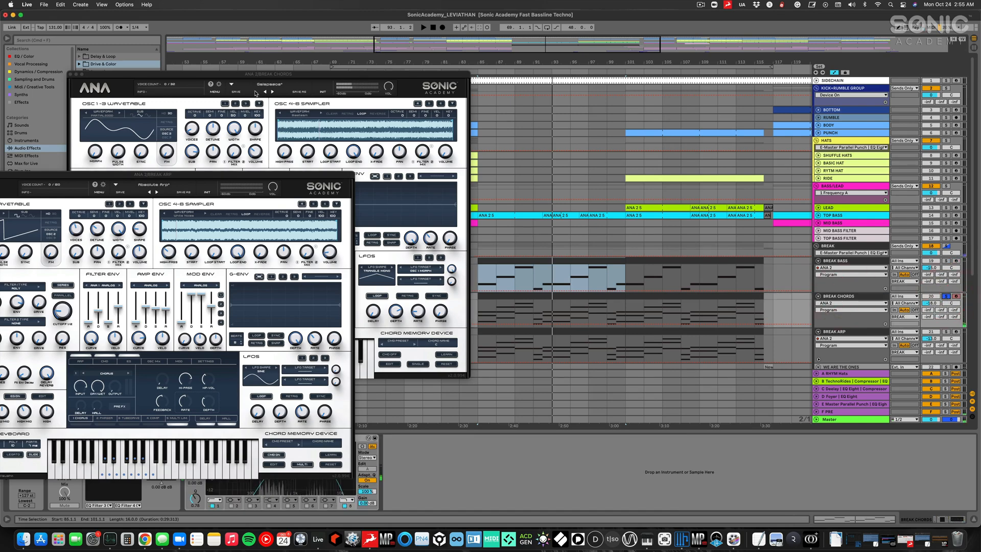
pyautogui.moveTo(271, 76); pyautogui.dragTo(601, 145)
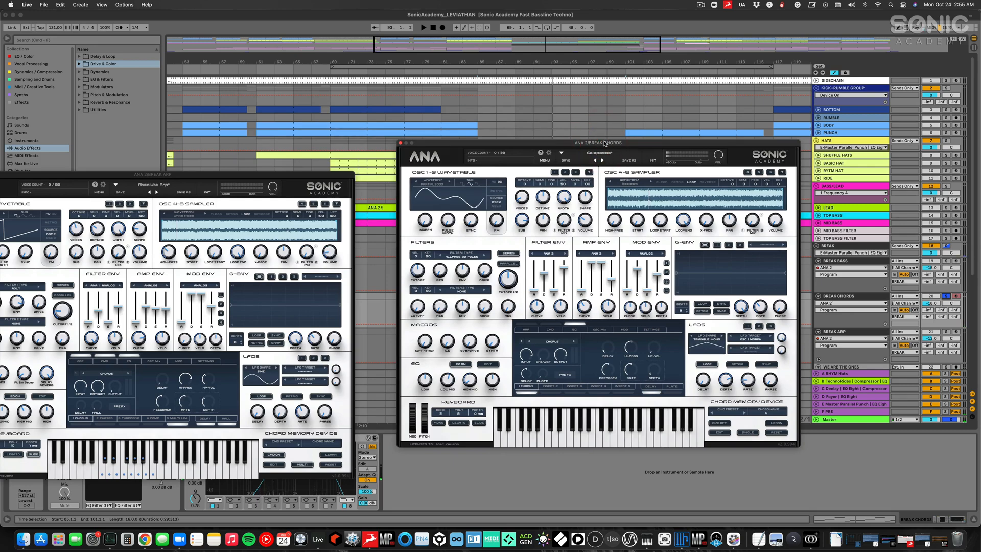
pyautogui.moveTo(605, 143); pyautogui.dragTo(254, 69)
pyautogui.press('space')
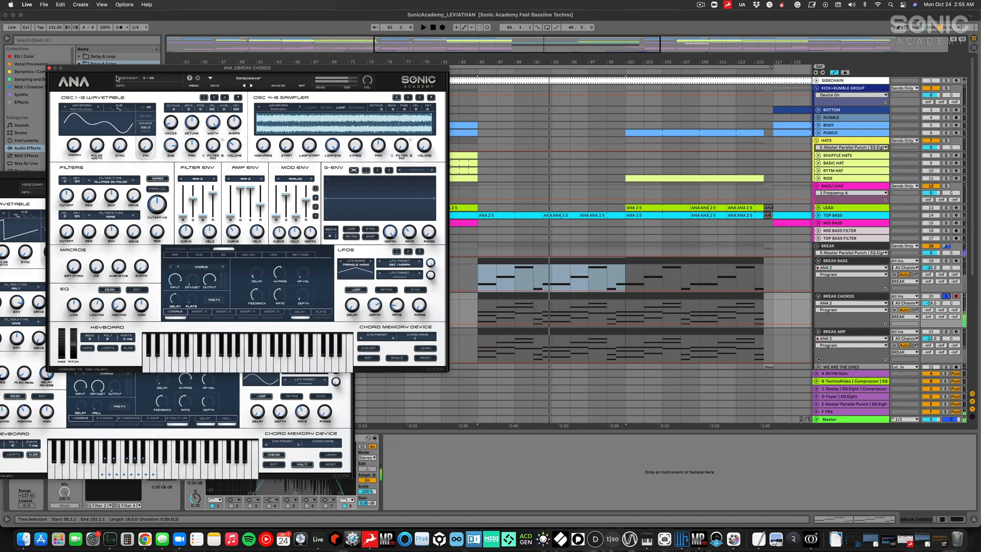
pyautogui.moveTo(112, 72); pyautogui.dragTo(165, 108)
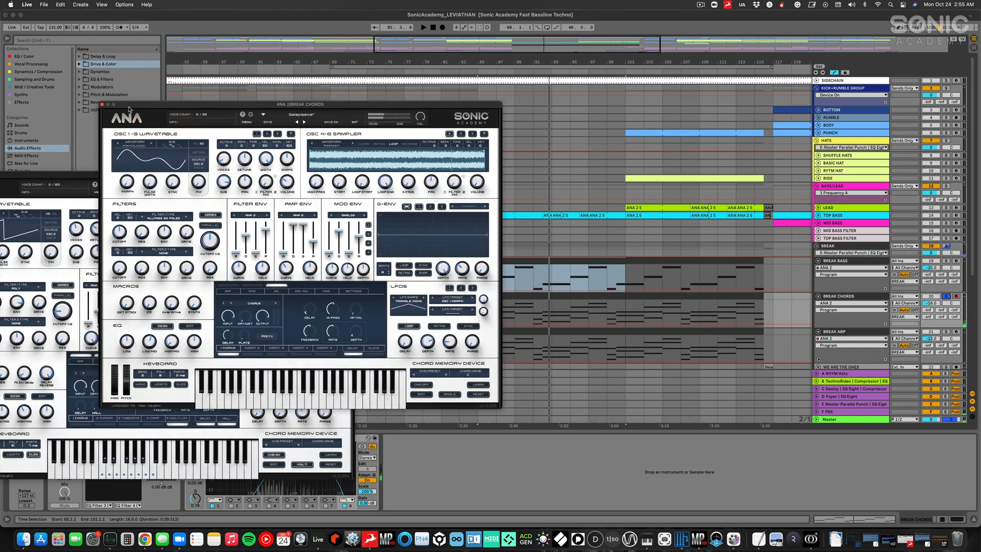
pyautogui.click(102, 105)
# Step: Select the BREAK ARP clip at bar 85, solo its track and audition it with its ANA 2 window in view
pyautogui.moveTo(158, 176); pyautogui.dragTo(270, 75)
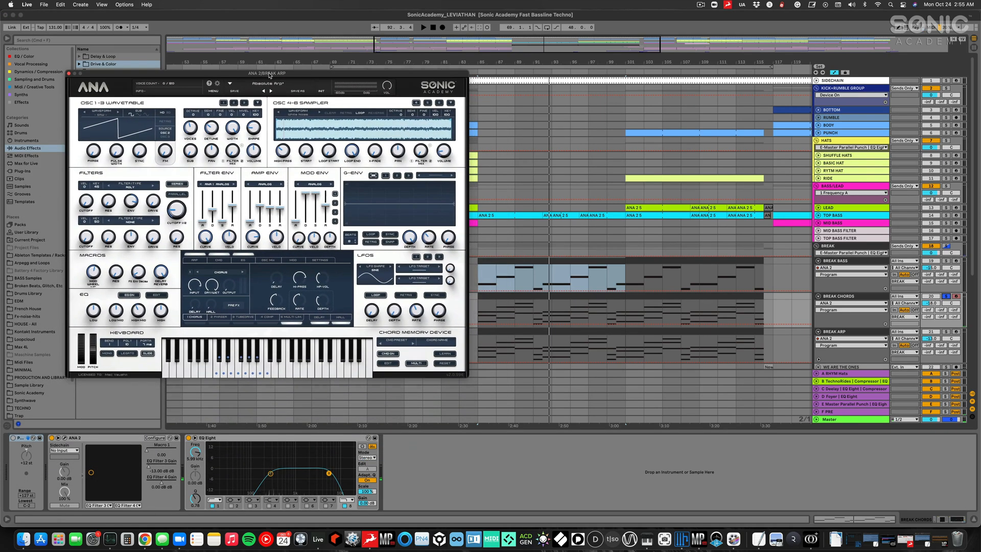
pyautogui.click(493, 332)
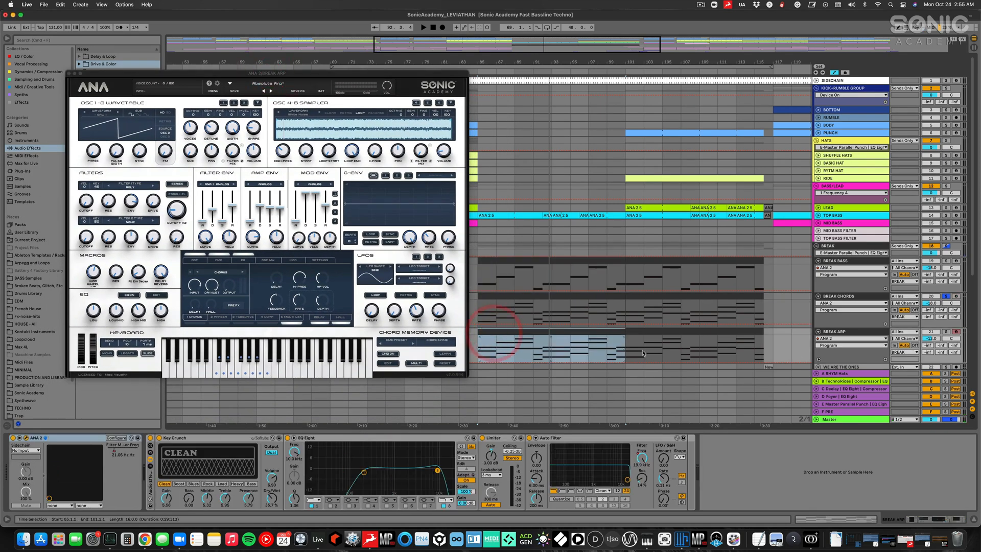
pyautogui.click(946, 332)
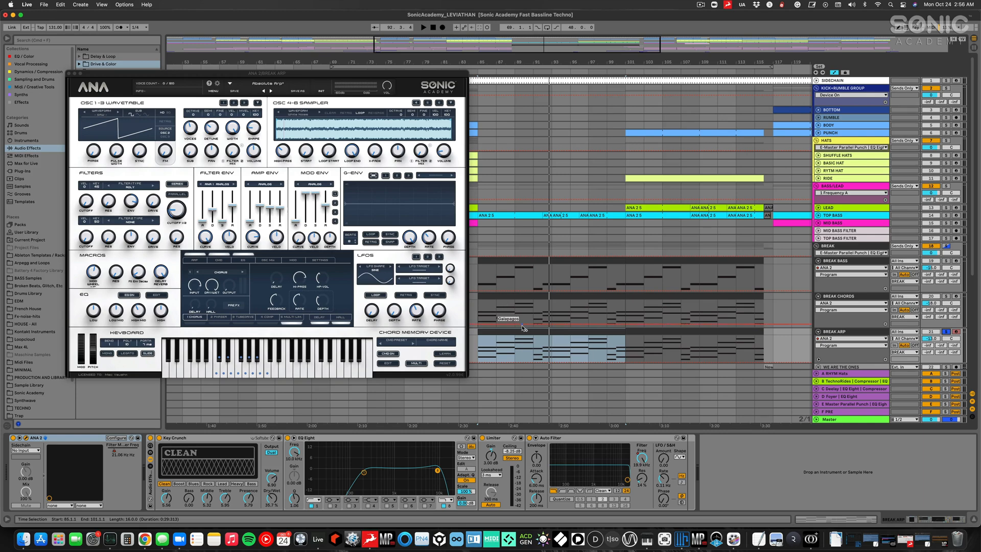
pyautogui.press('space')
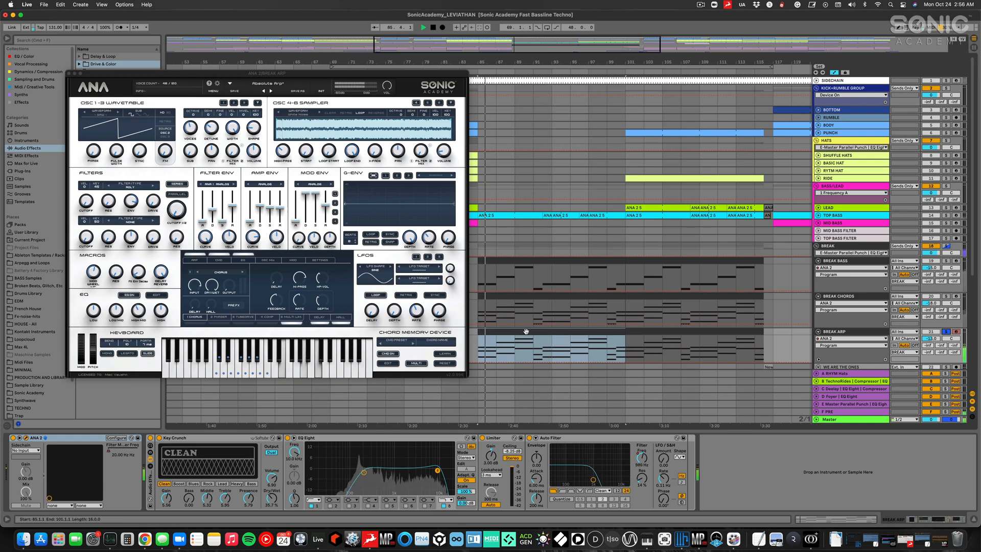
# Step: Solo the whole BREAK group to audition all its layers together, and close the BREAK ARP's ANA 2 window
pyautogui.scroll(-3, 766, 286)
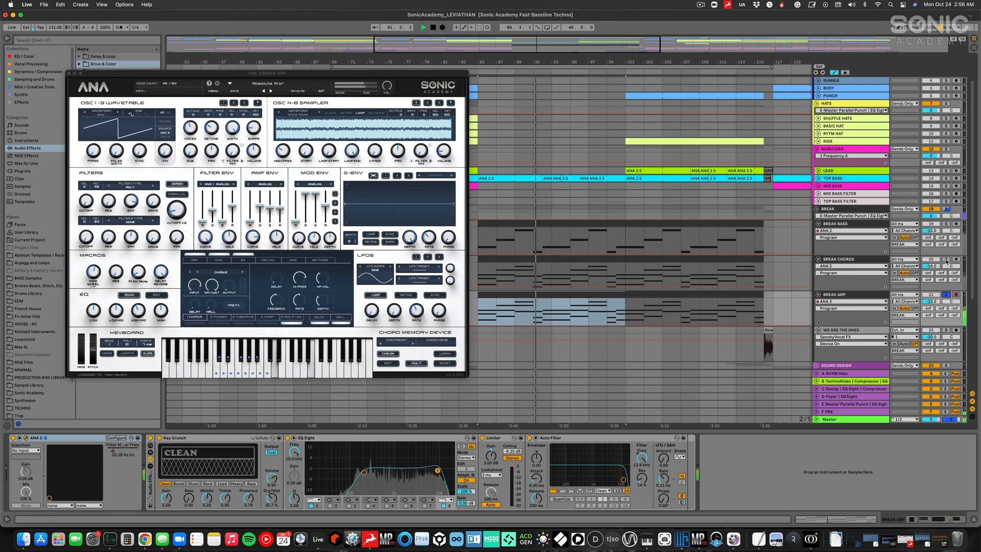
pyautogui.click(947, 210)
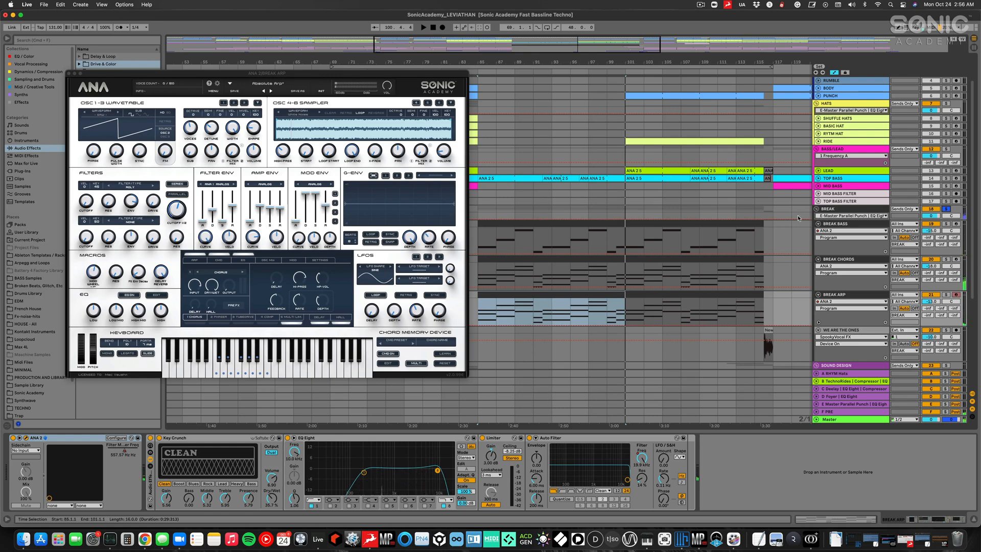
pyautogui.click(73, 73)
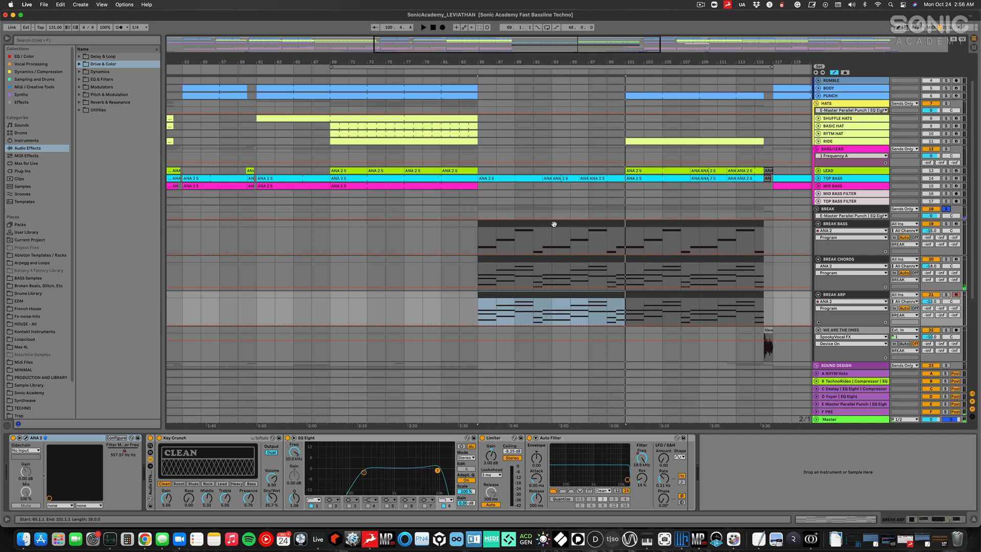
# Step: Review the MIDI notes of the BREAK BASS, BREAK CHORDS and BREAK ARP clips at bar 85
pyautogui.doubleClick(554, 224)
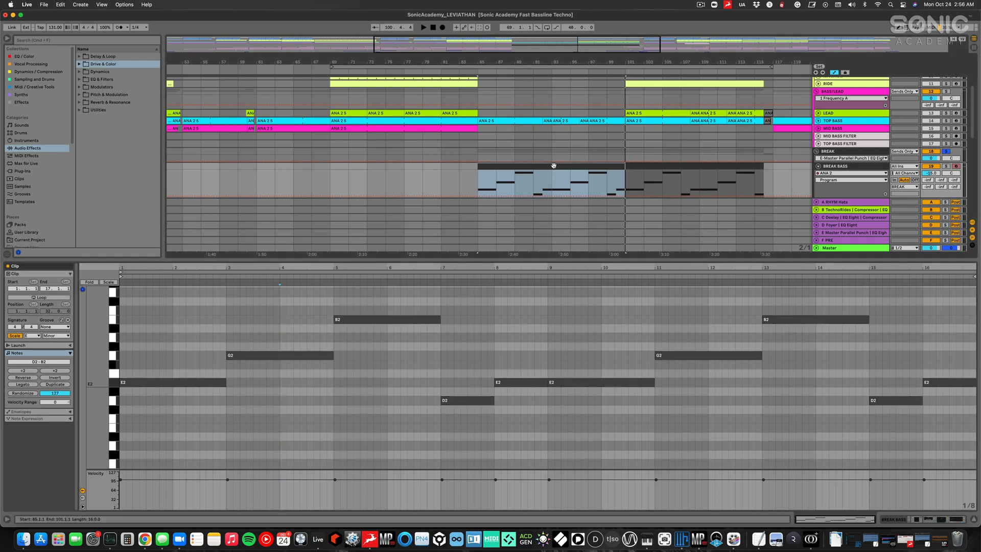
pyautogui.click(555, 167)
pyautogui.scroll(-1, 555, 167)
pyautogui.click(552, 181)
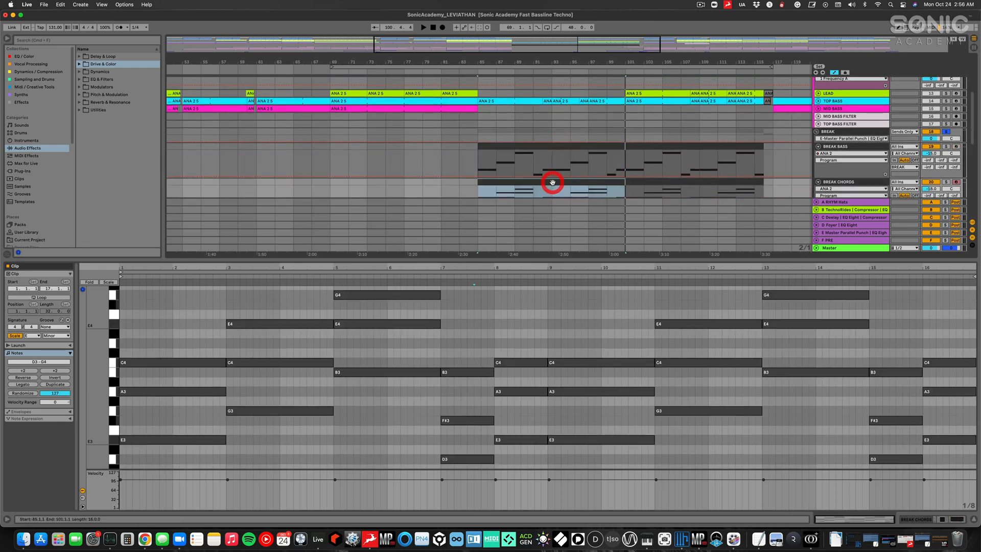
pyautogui.scroll(-2, 552, 182)
pyautogui.click(552, 191)
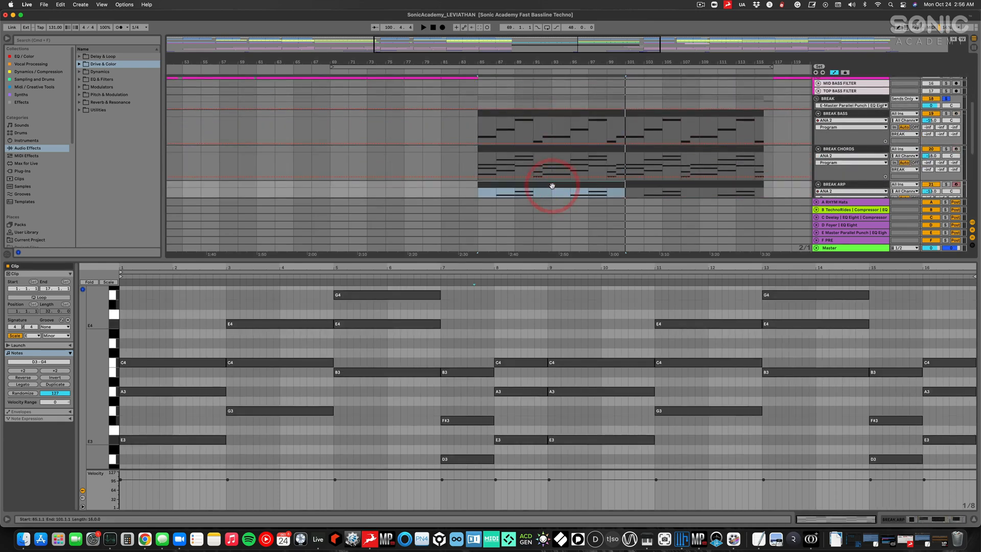
# Step: Hide the clip view and unsolo the BREAK group
pyautogui.press('super+alt+l')
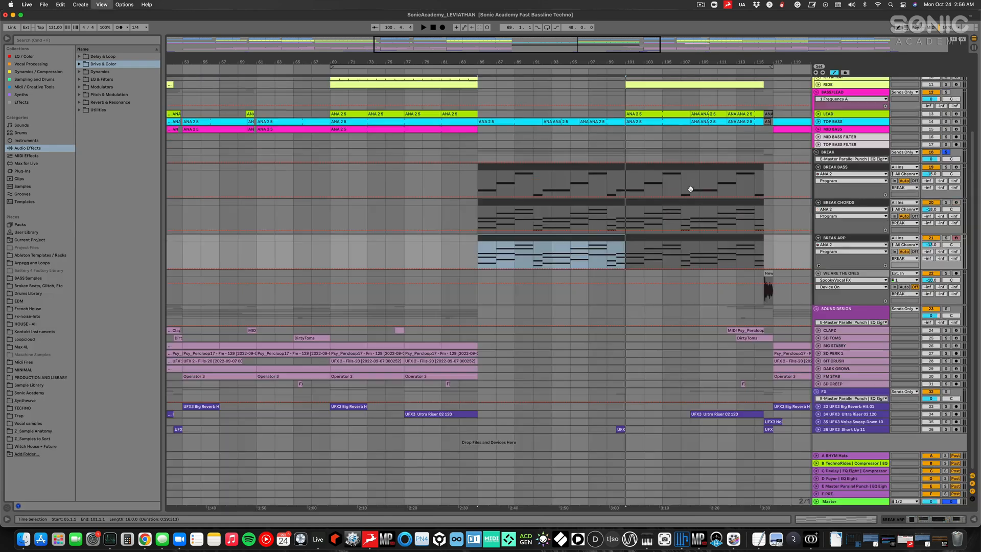
pyautogui.click(946, 153)
# Step: Select the tracks from BREAK BASS through WE ARE THE ONES and fold them together
pyautogui.moveTo(547, 67); pyautogui.dragTo(530, 12)
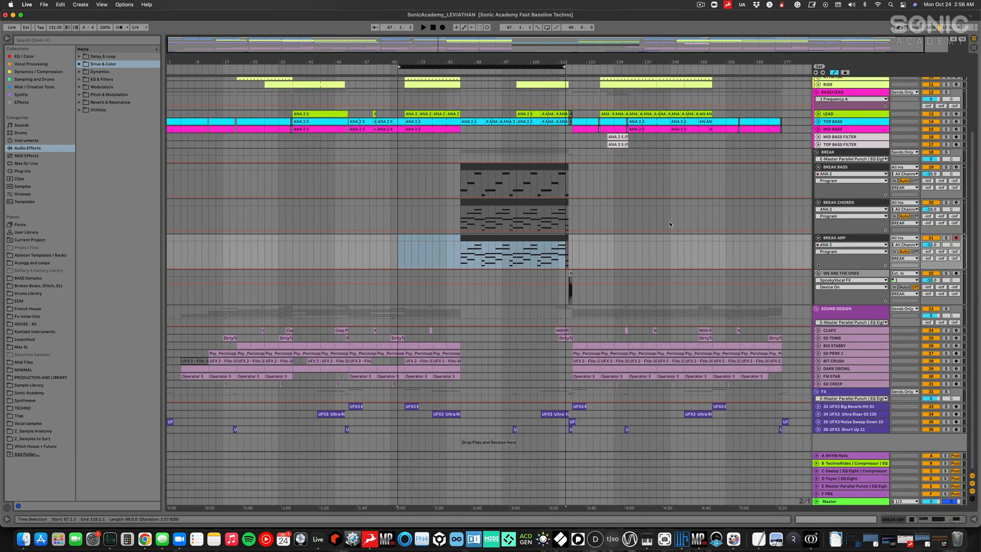
pyautogui.click(841, 275)
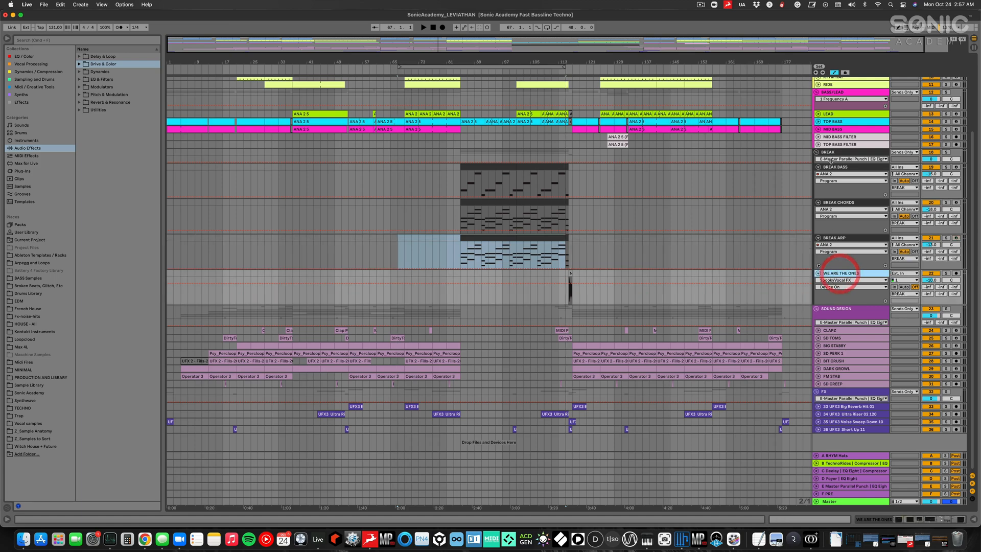
pyautogui.click(844, 167)
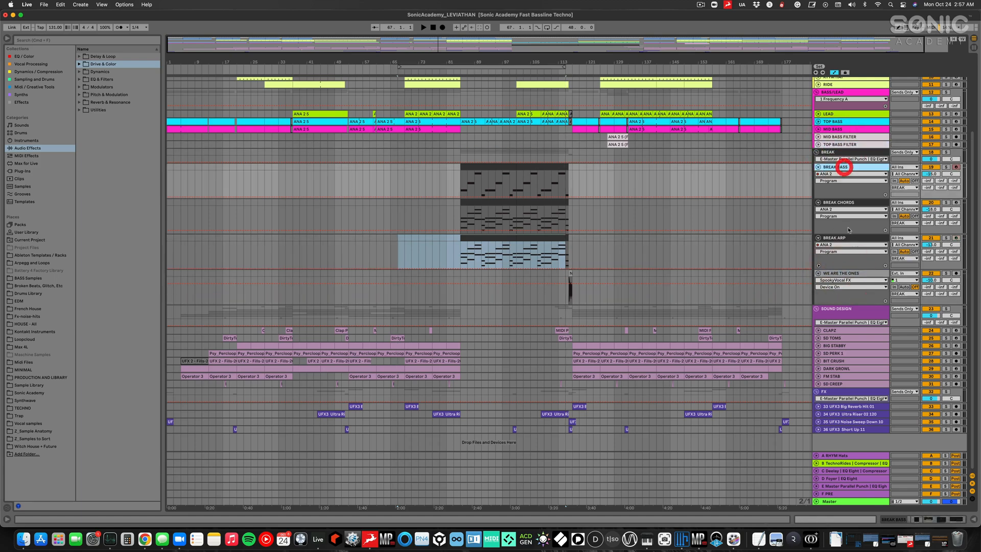
pyautogui.click(834, 272)
pyautogui.keyDown('alt'); pyautogui.click(819, 274); pyautogui.keyUp('alt')
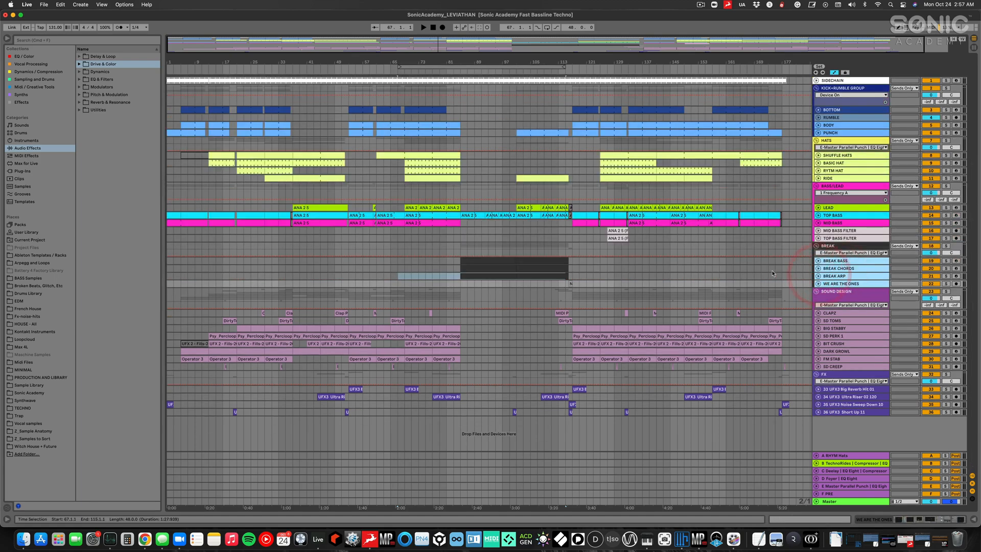
# Step: Select the SOUND DESIGN tracks from CLAPZ through SD CREEP and unfold them together
pyautogui.moveTo(786, 62); pyautogui.dragTo(786, 98)
pyautogui.click(841, 315)
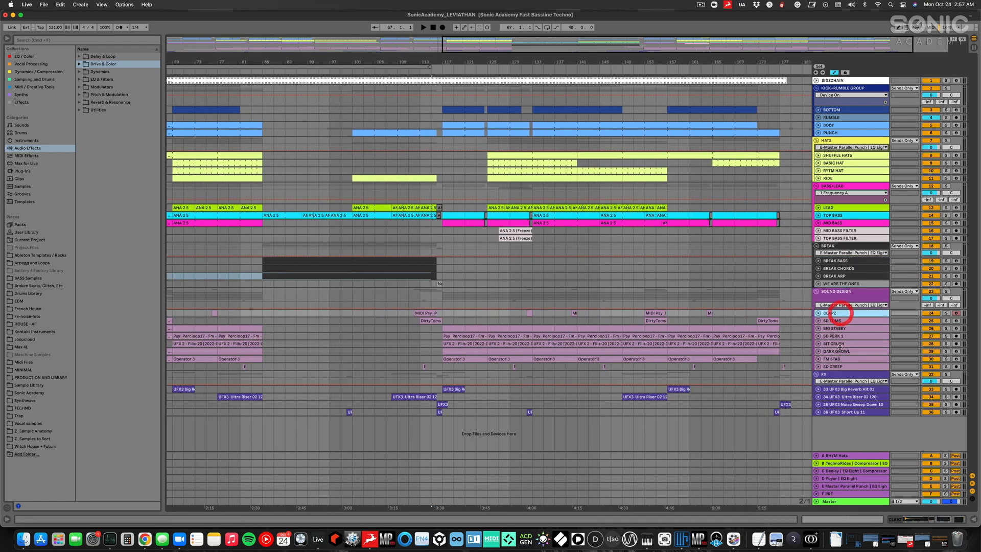
pyautogui.keyDown('shift'); pyautogui.click(835, 367); pyautogui.keyUp('shift')
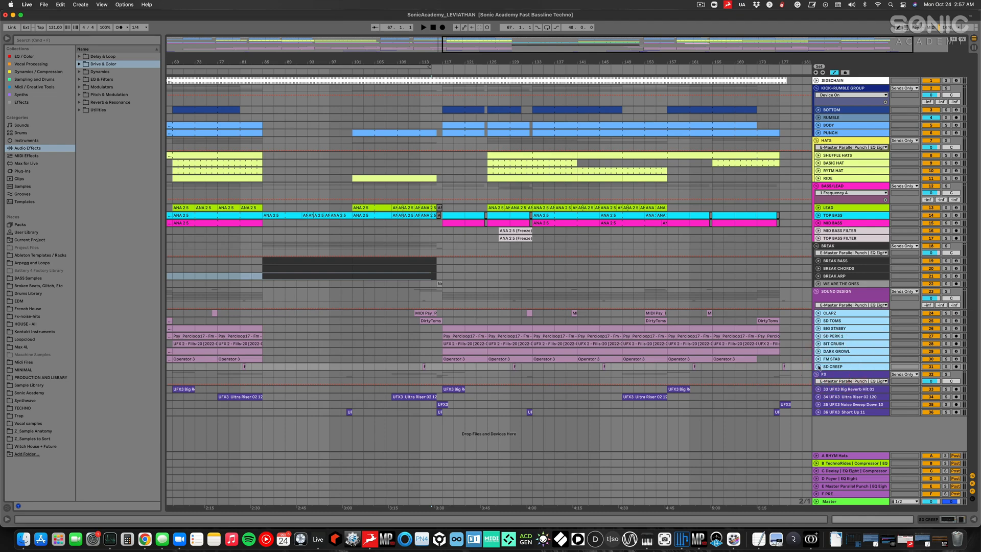
pyautogui.click(818, 366)
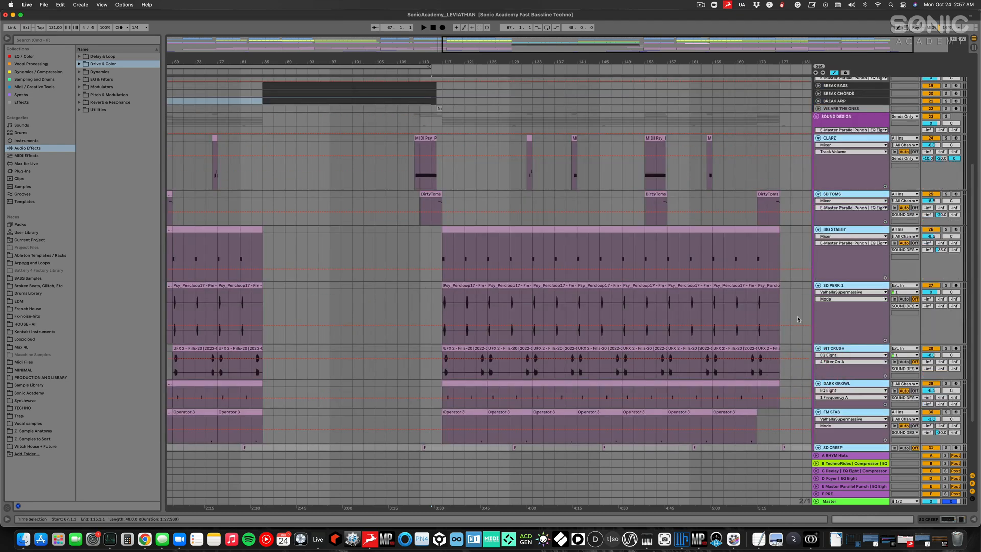
# Step: Solo the CLAPZ track and audition its short clip at bar 132
pyautogui.click(851, 178)
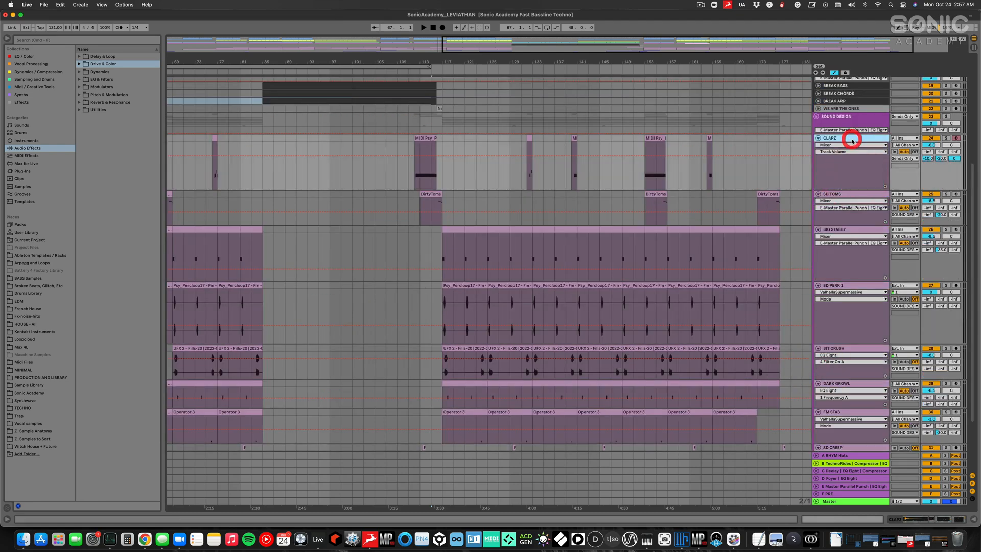
pyautogui.click(530, 137)
pyautogui.click(529, 137)
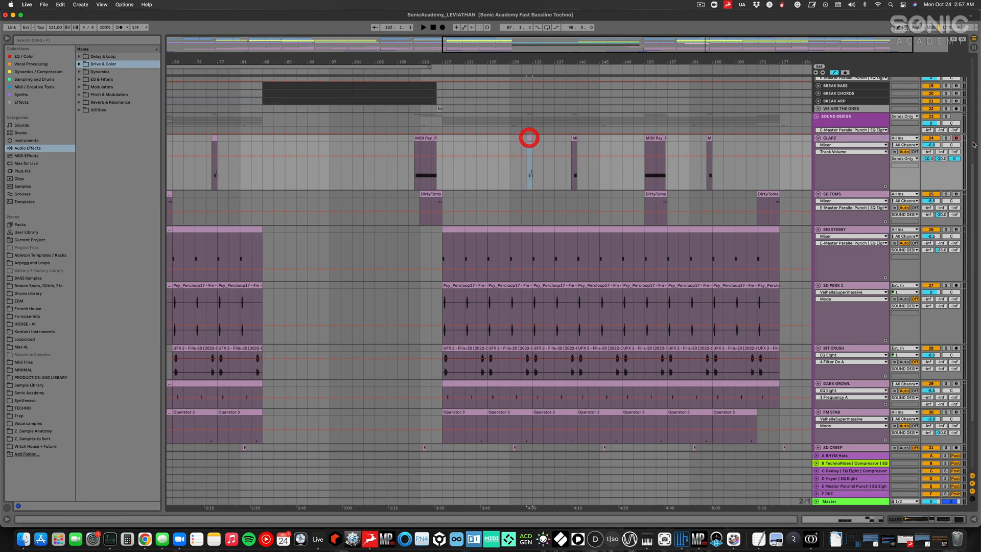
pyautogui.press('space')
pyautogui.click(946, 138)
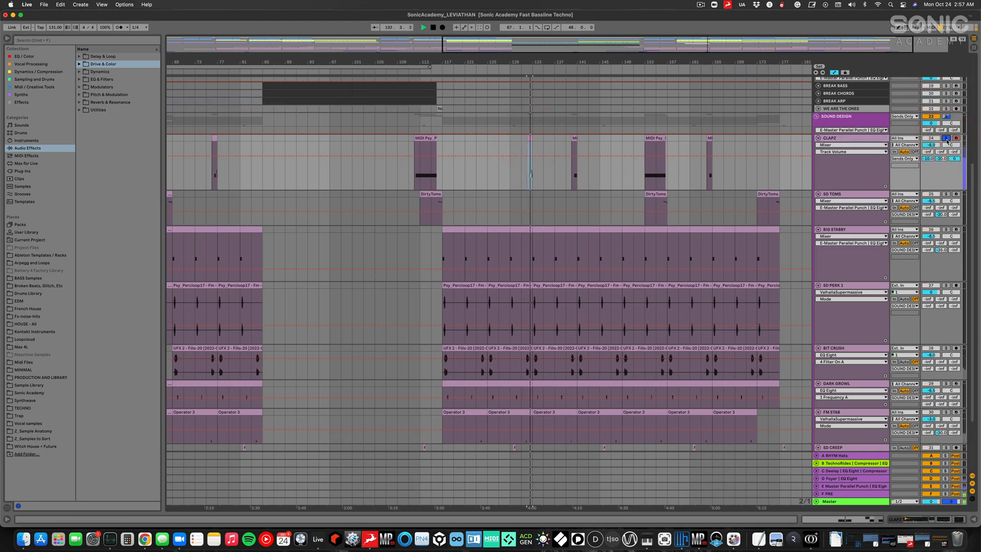
pyautogui.press('space')
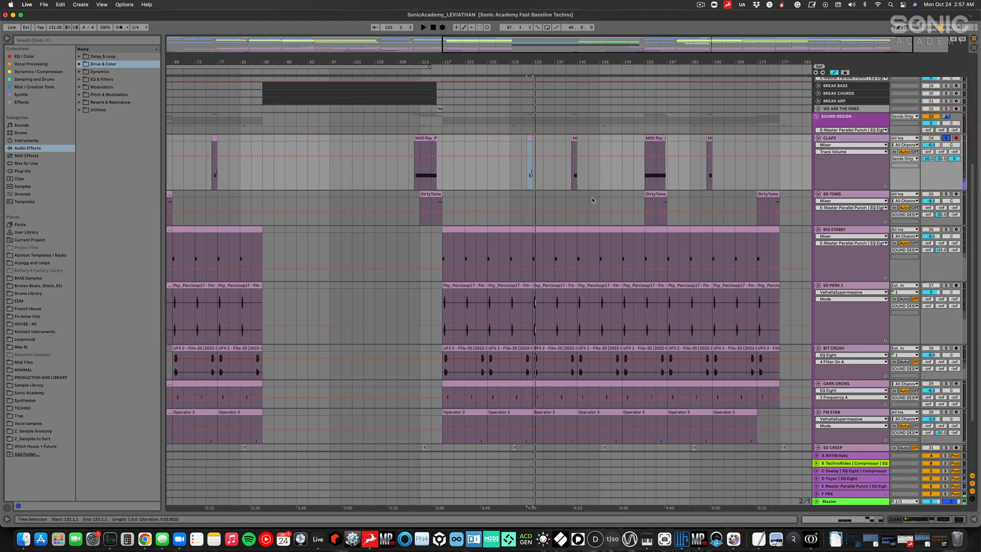
# Step: Audition the soloed CLAPZ track's next short clip at bar 140
pyautogui.click(574, 139)
pyautogui.click(574, 139)
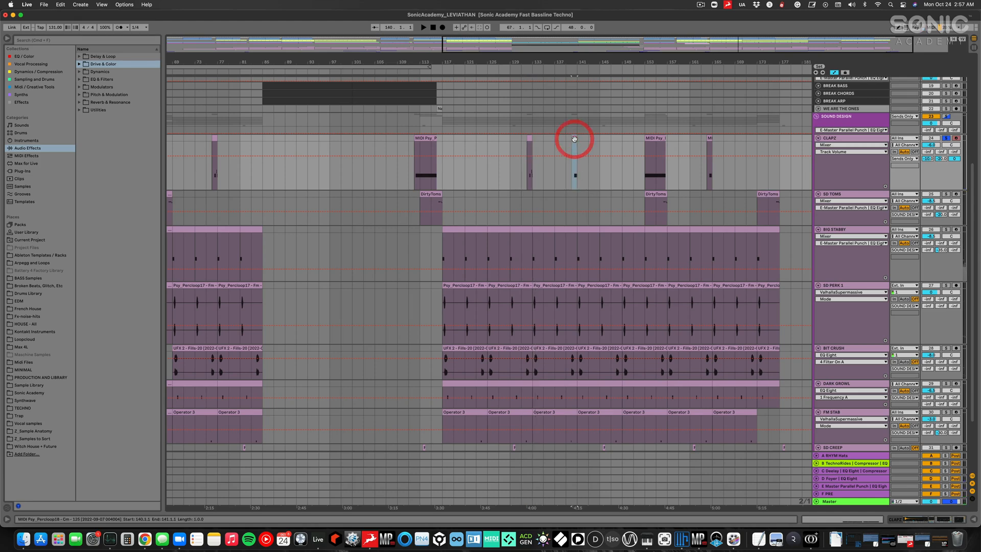
pyautogui.press('space')
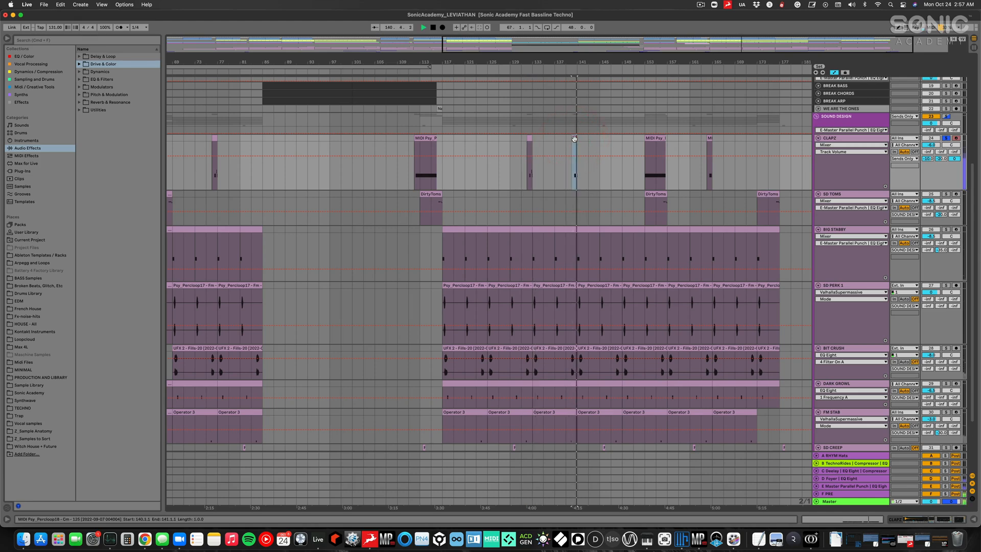
pyautogui.press('space')
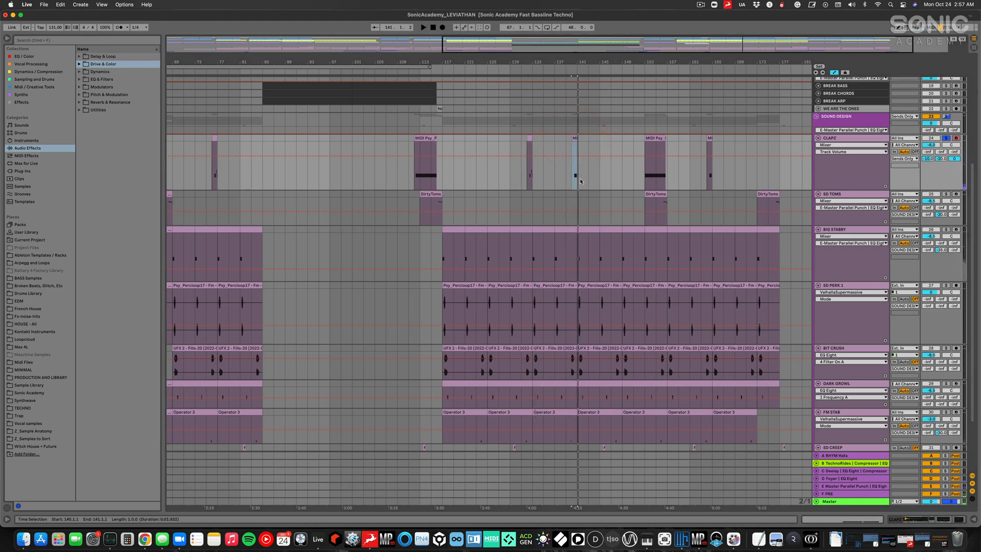
# Step: Solo SD TOMS, audition the DirtyToms clip at bar 153 with its MIDI notes open, and hide the clip view
pyautogui.click(946, 194)
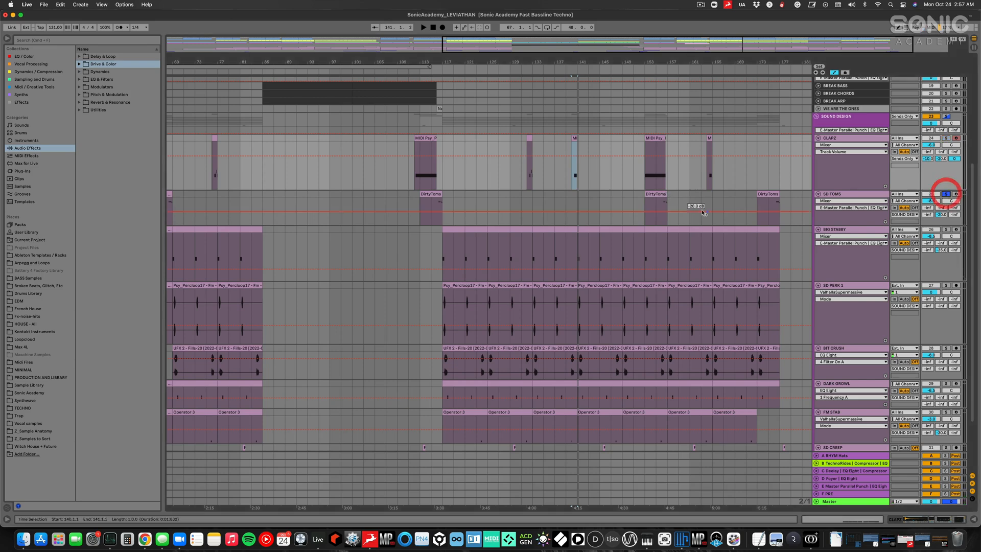
pyautogui.click(654, 212)
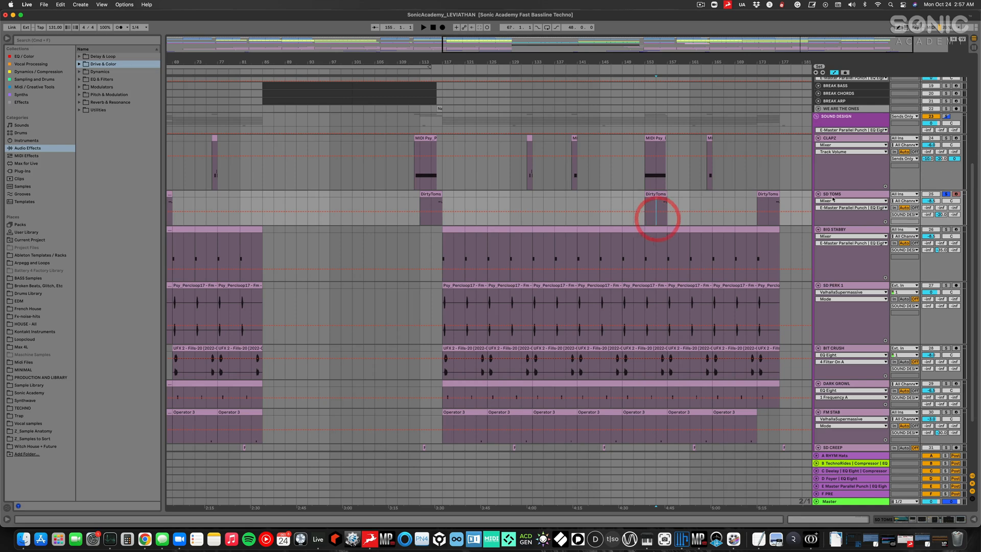
pyautogui.doubleClick(655, 193)
pyautogui.press('space')
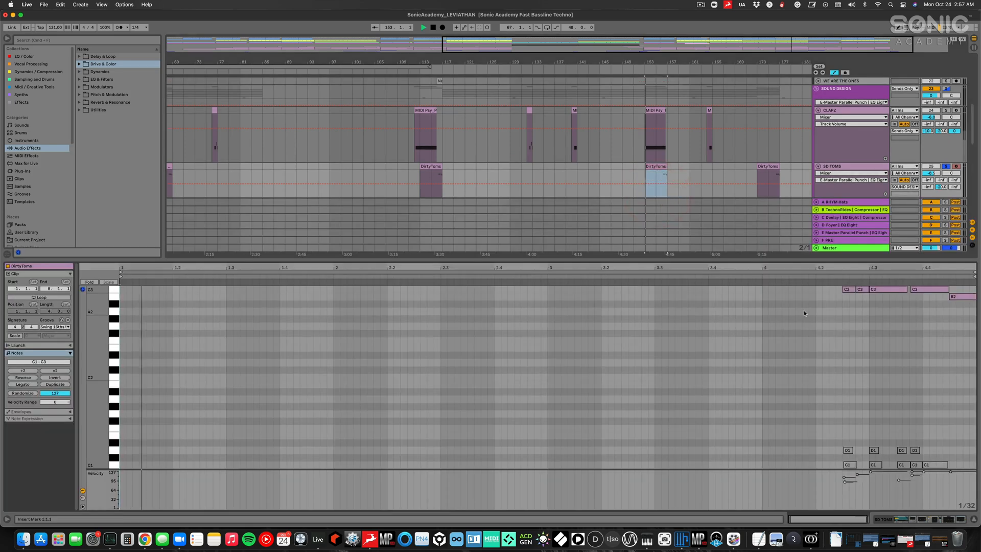
pyautogui.click(655, 175)
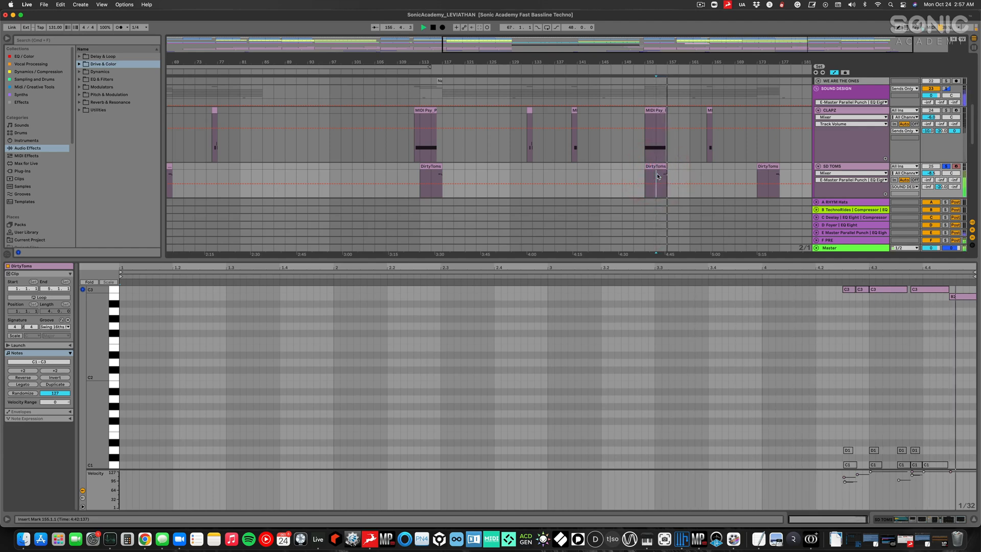
pyautogui.press('super+alt+l')
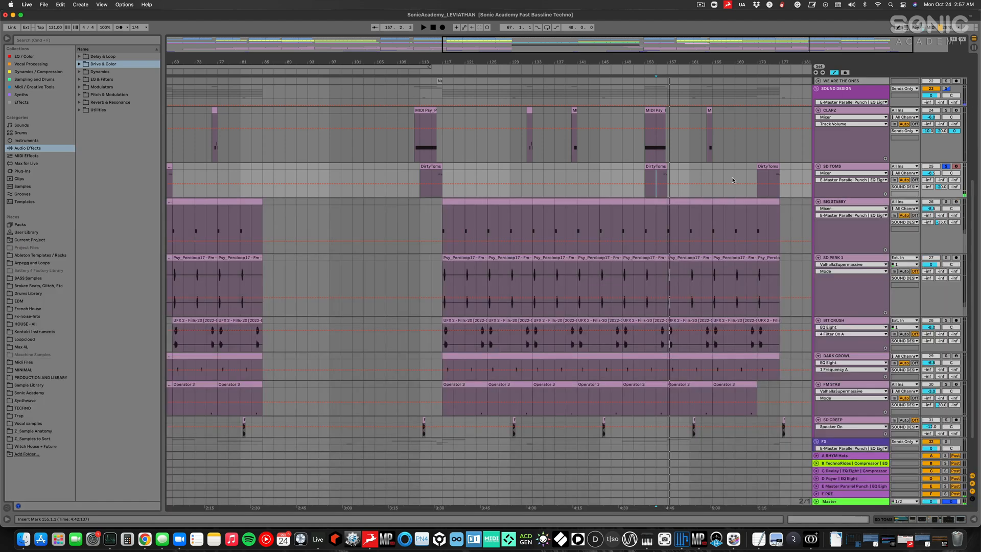
# Step: Solo BIG STABBY, show its device chain, and audition its clip at bar 117
pyautogui.click(454, 205)
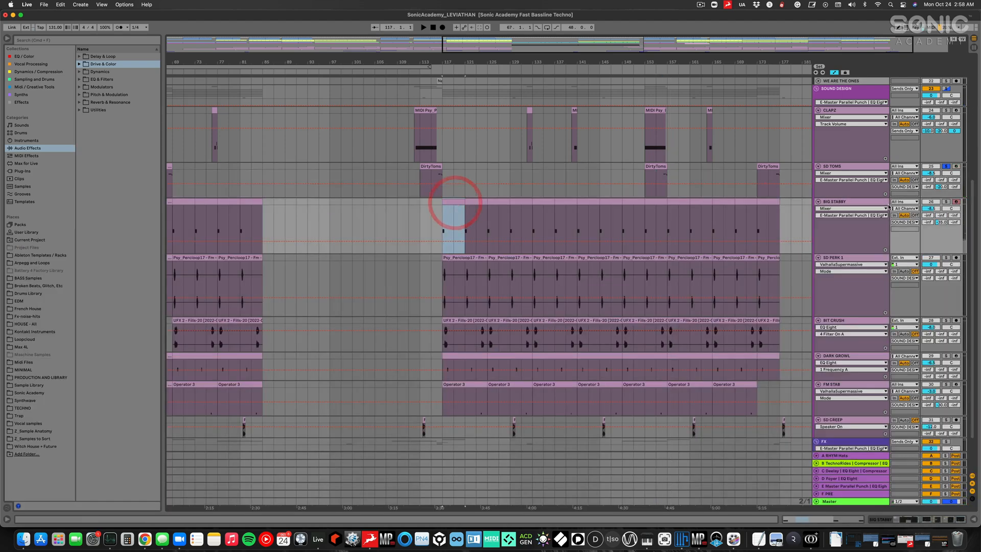
pyautogui.click(863, 202)
pyautogui.click(945, 202)
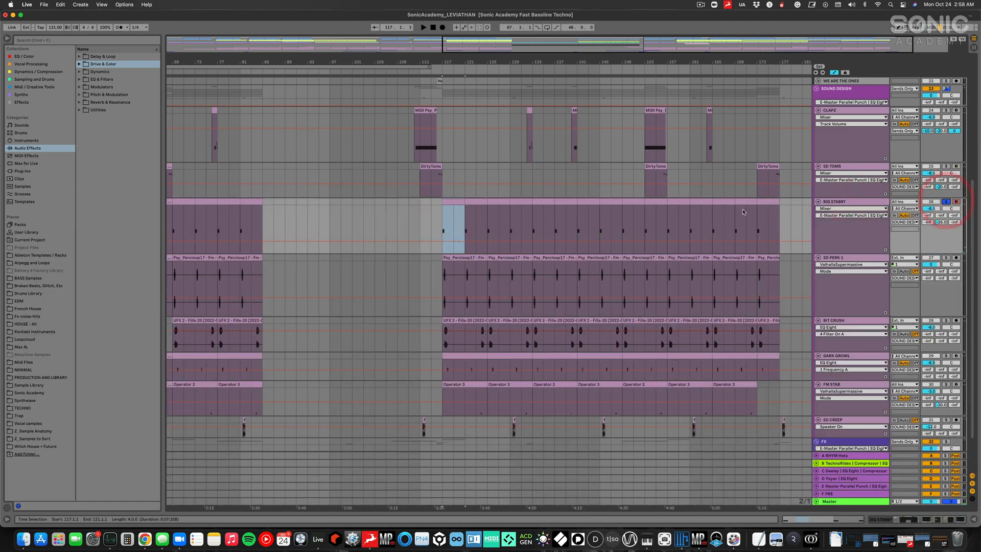
pyautogui.doubleClick(843, 202)
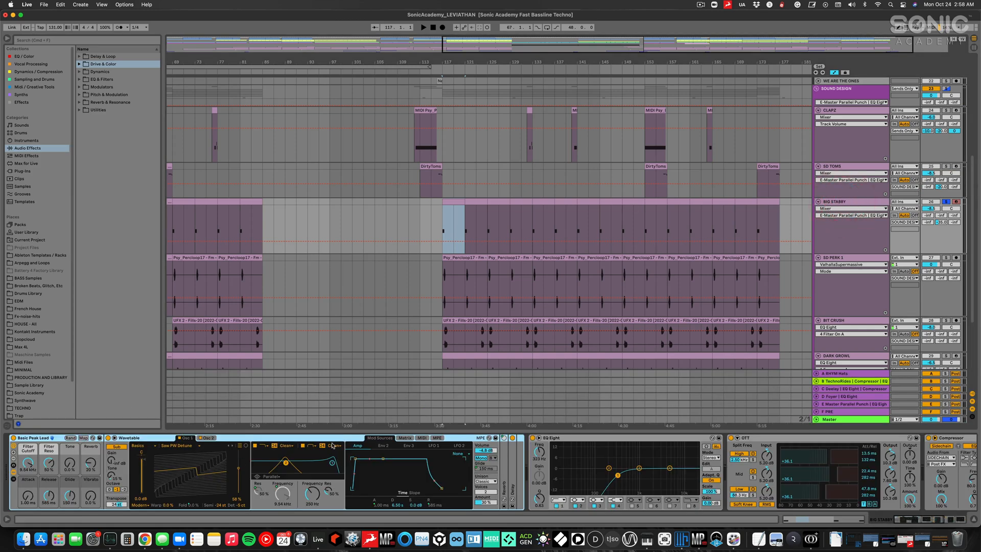
pyautogui.press('space')
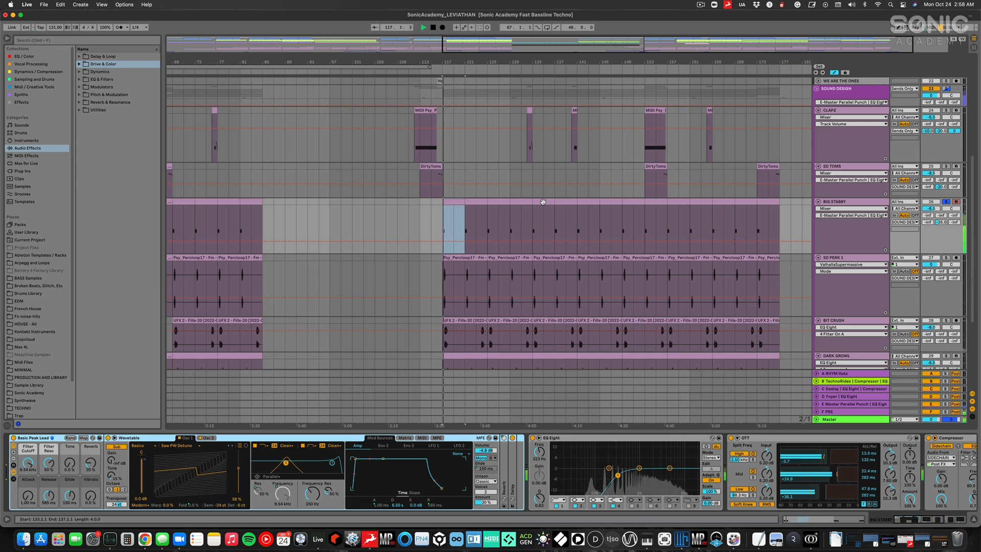
pyautogui.press('space')
# Step: Inspect the BIG STABBY effects after Wavetable, from EQ Eight to the Compressor, and select the OTT device
pyautogui.hscroll(5, 579, 450)
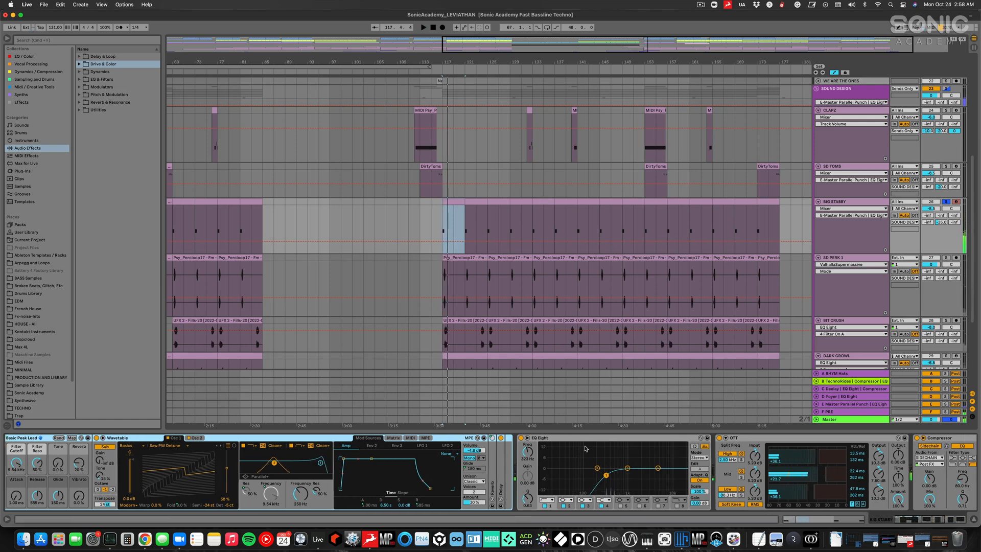
pyautogui.hscroll(3, 580, 450)
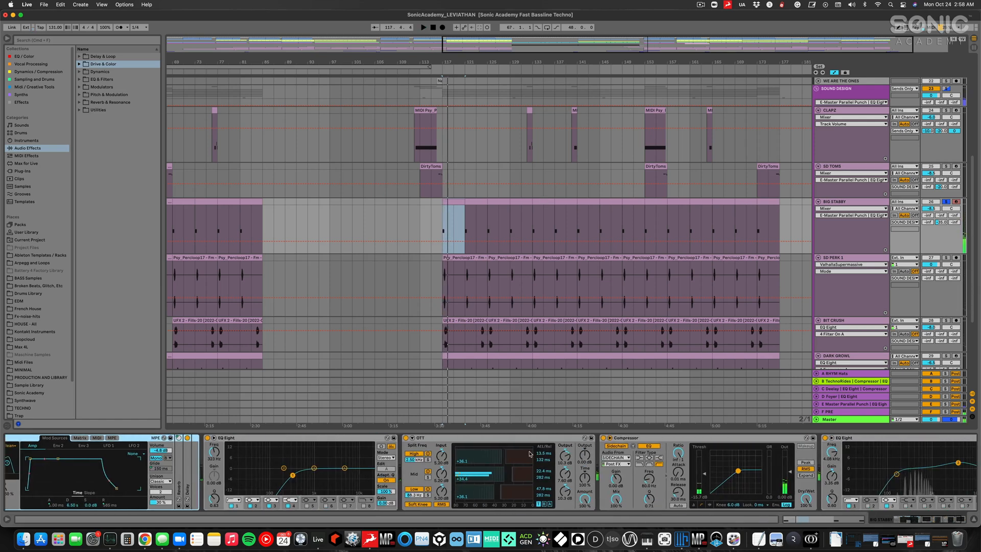
pyautogui.click(471, 438)
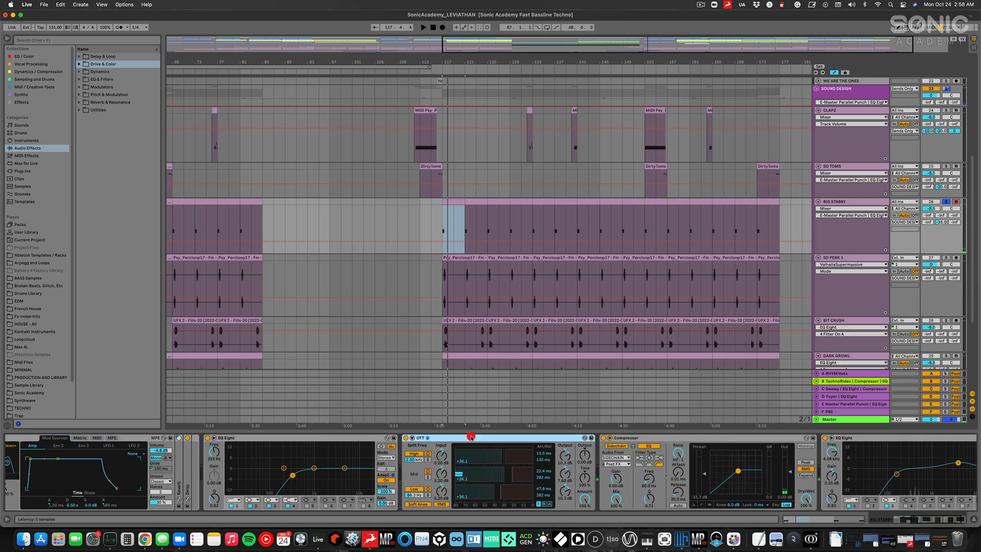
# Step: Solo and audition SD PERK 1 from bar 117, and inspect its ValhallaSupermassive settings
pyautogui.click(866, 259)
pyautogui.click(946, 258)
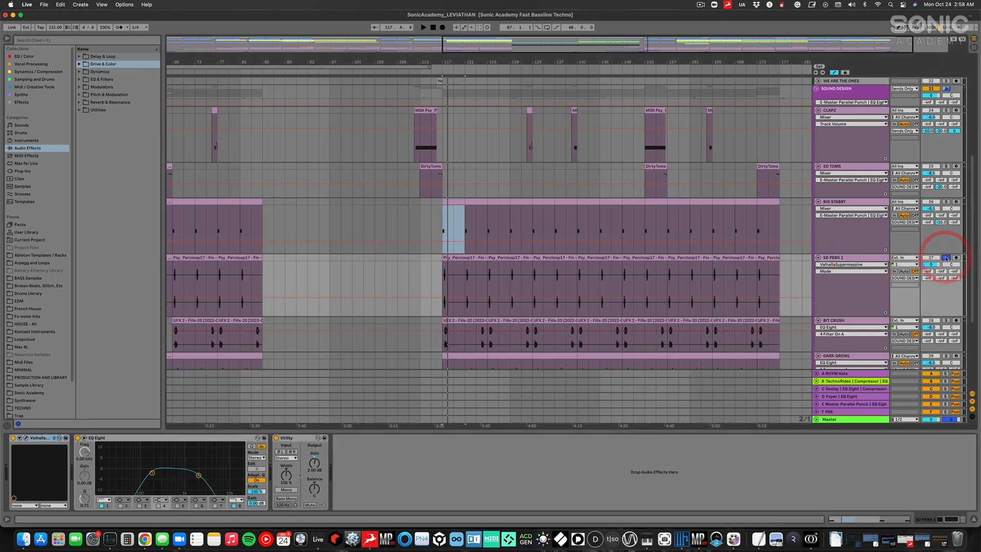
pyautogui.press('space')
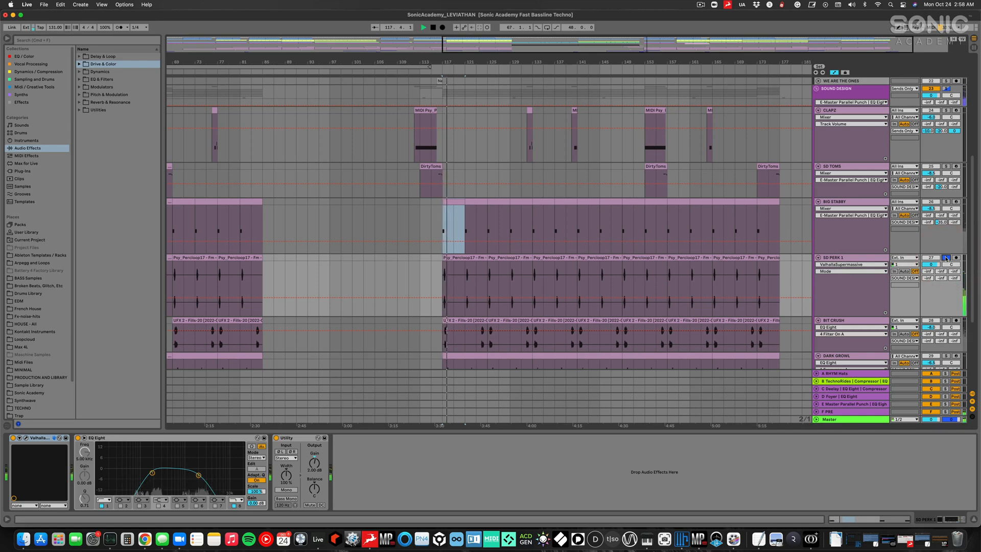
pyautogui.press('space')
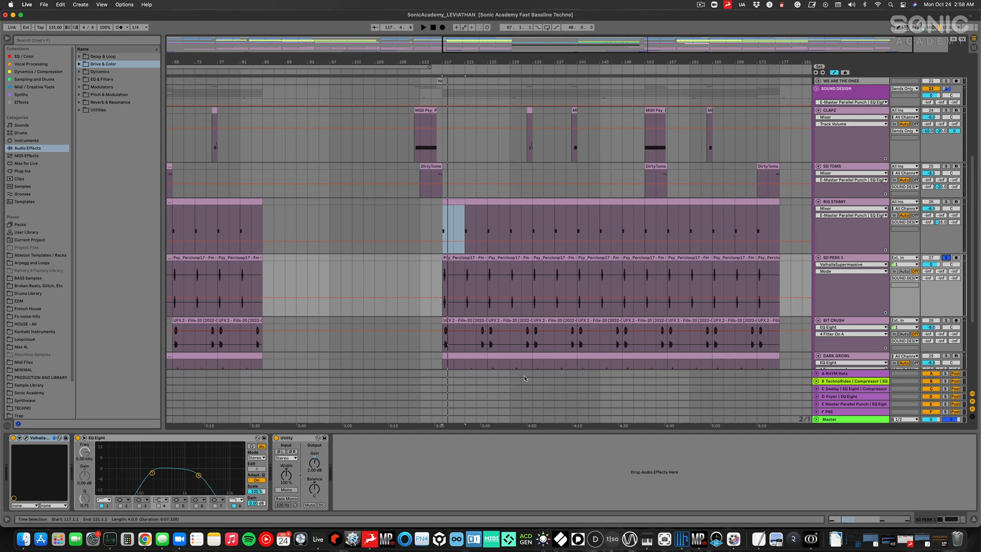
pyautogui.click(27, 438)
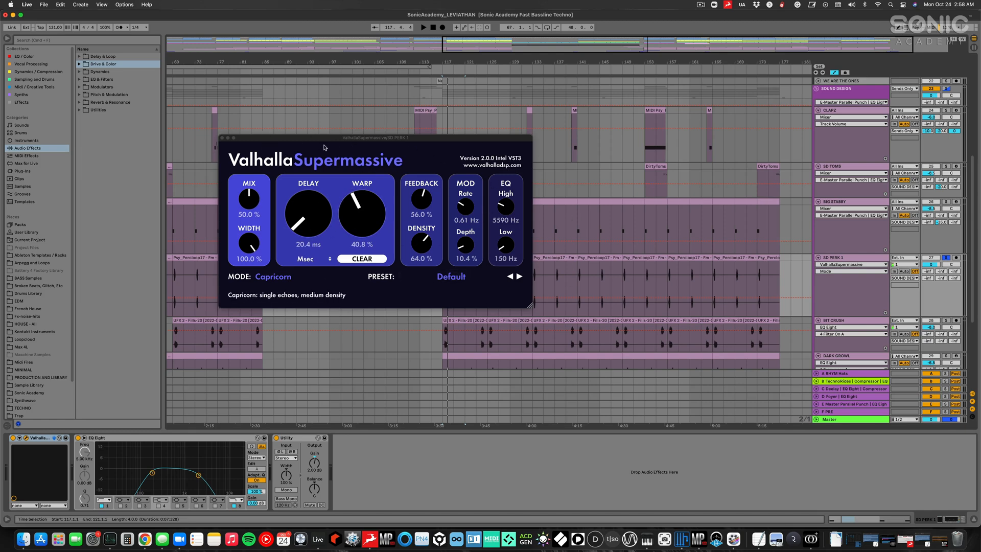
pyautogui.click(119, 104)
# Step: Solo BIT CRUSH and audition its fill clip at bar 117
pyautogui.scroll(-5, 578, 222)
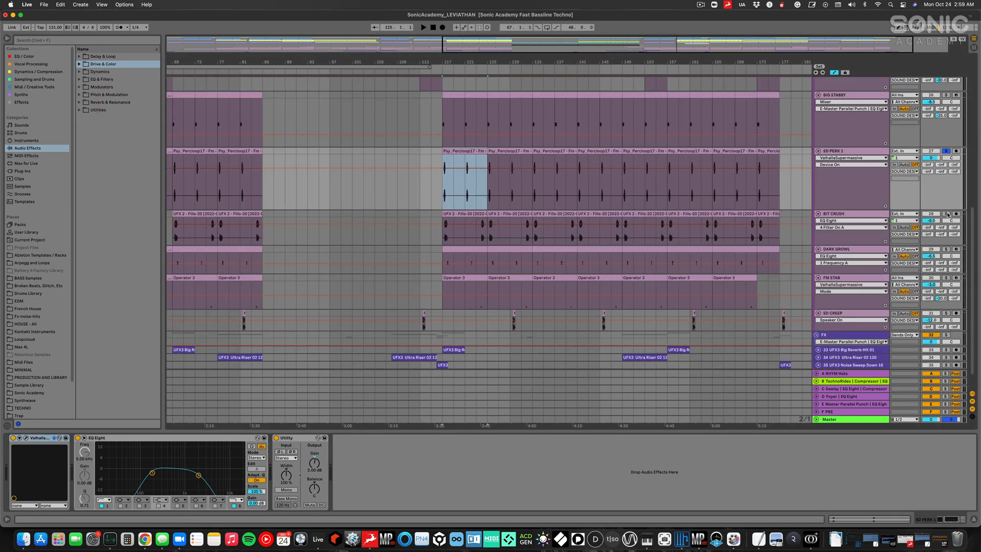
pyautogui.click(946, 214)
pyautogui.click(455, 213)
pyautogui.press('space')
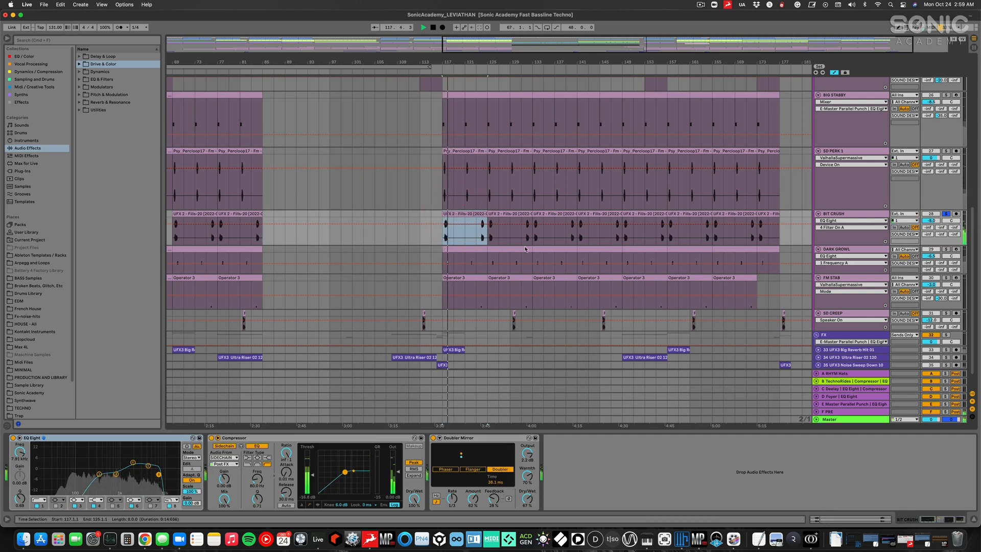
# Step: Solo DARK GROWL, audition its clip at bar 117 with the device chain shown, and replay it
pyautogui.click(471, 248)
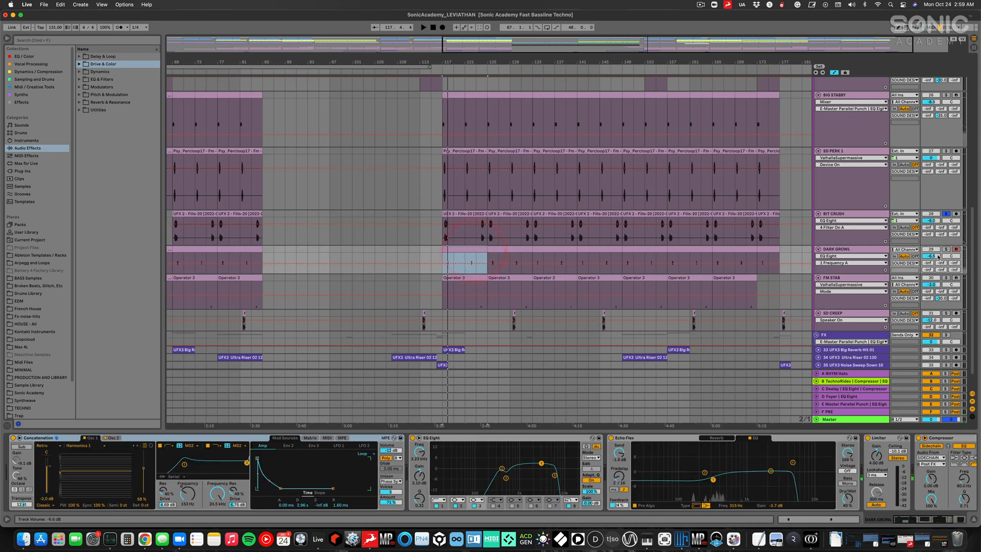
pyautogui.click(946, 249)
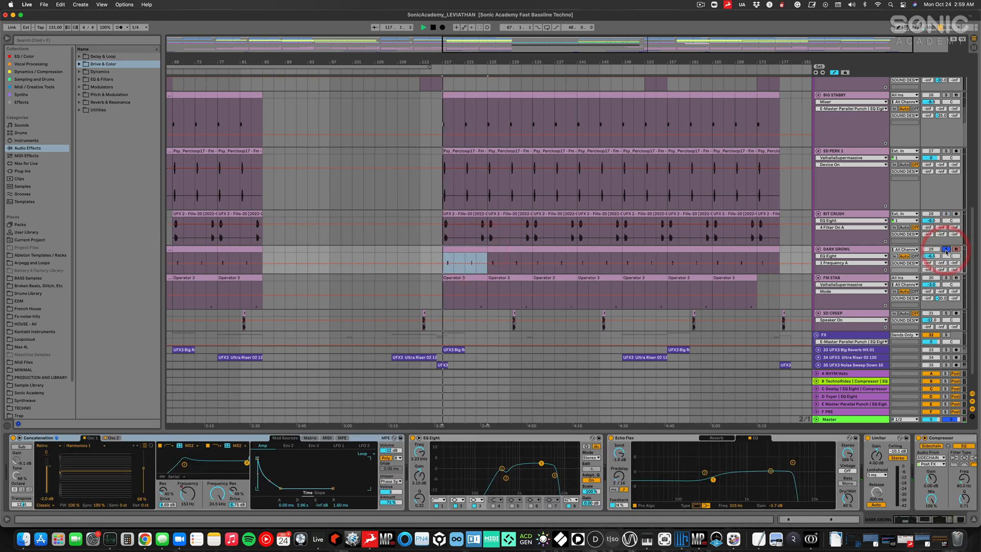
pyautogui.press('space')
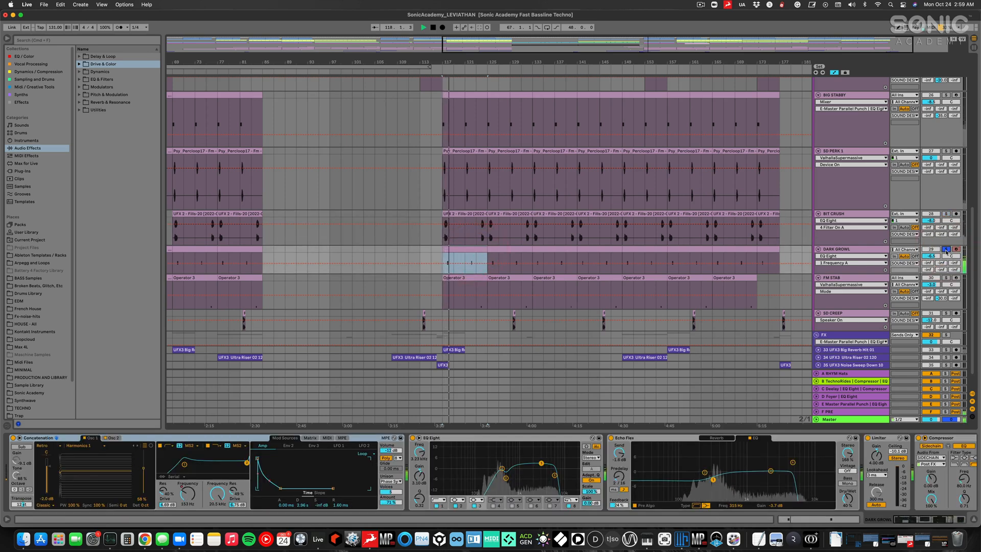
pyautogui.press('space')
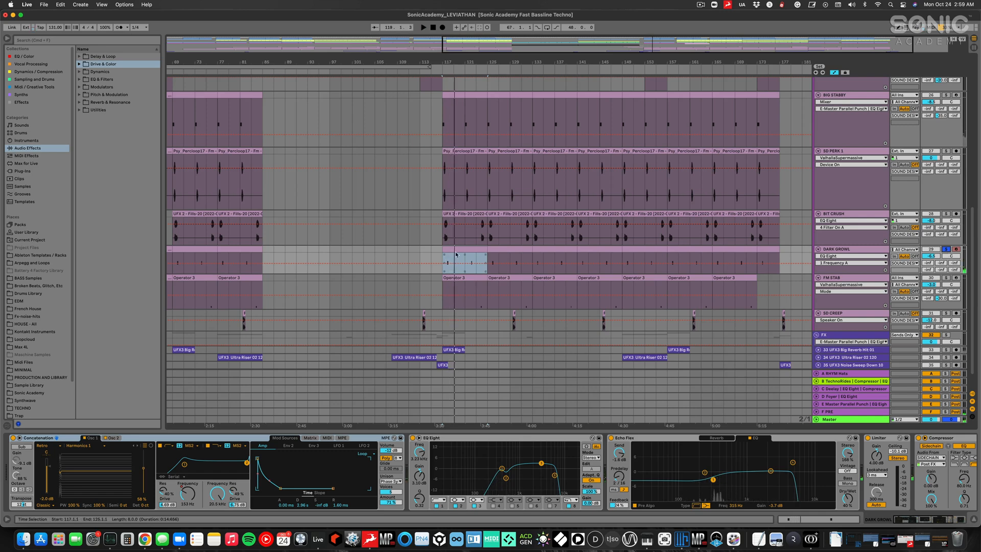
pyautogui.click(460, 251)
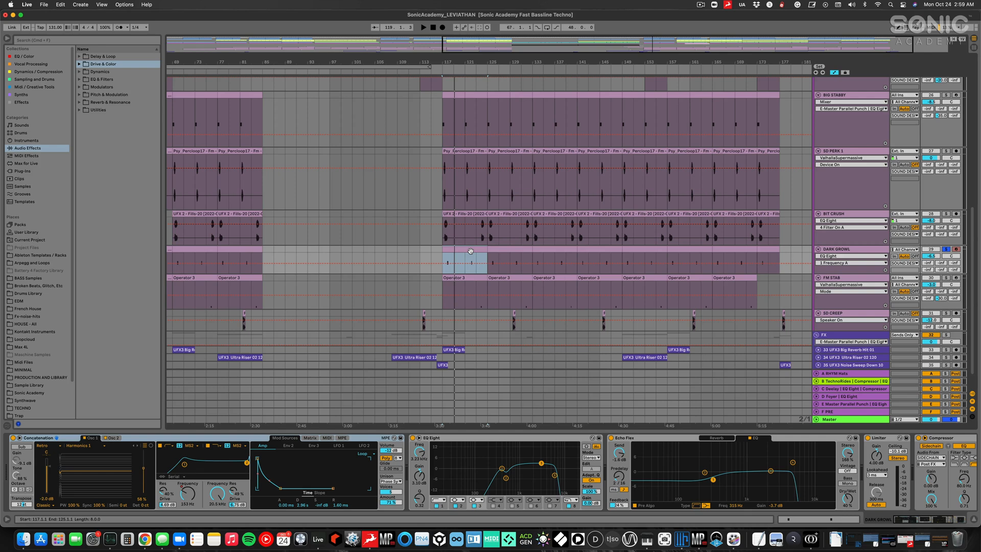
pyautogui.press('space')
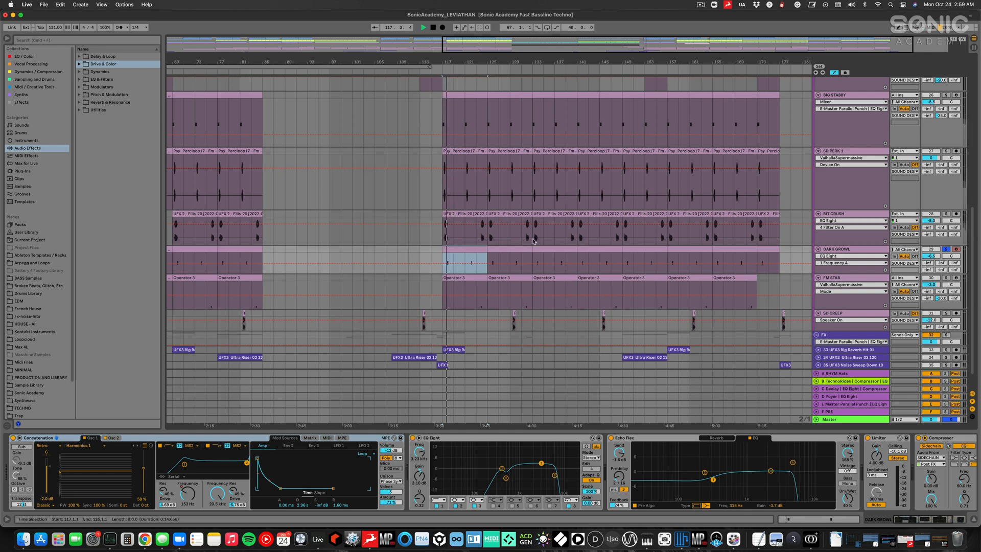
pyautogui.scroll(-1, 538, 240)
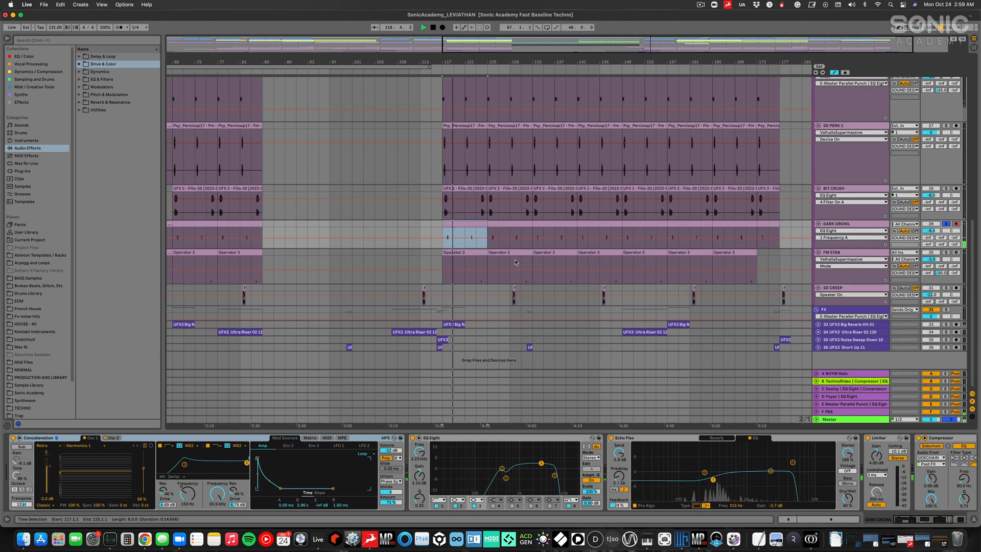
# Step: Solo FM STAB with its device chain shown and audition it from bar 123
pyautogui.click(477, 265)
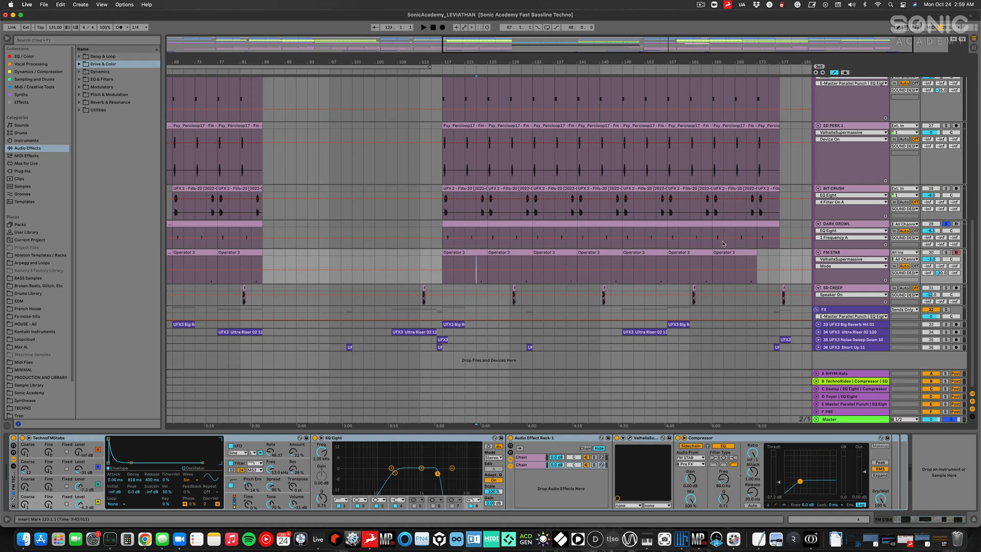
pyautogui.click(860, 255)
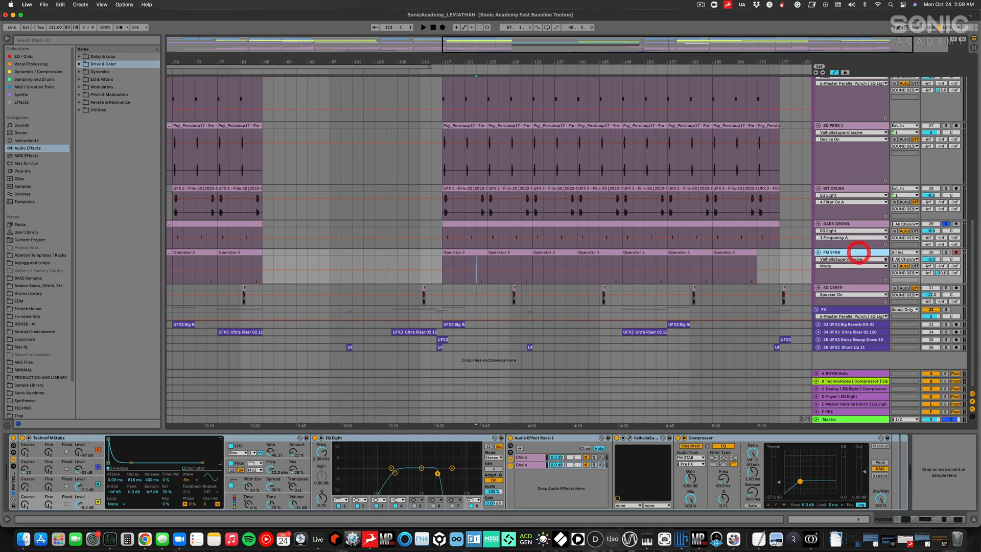
pyautogui.click(945, 253)
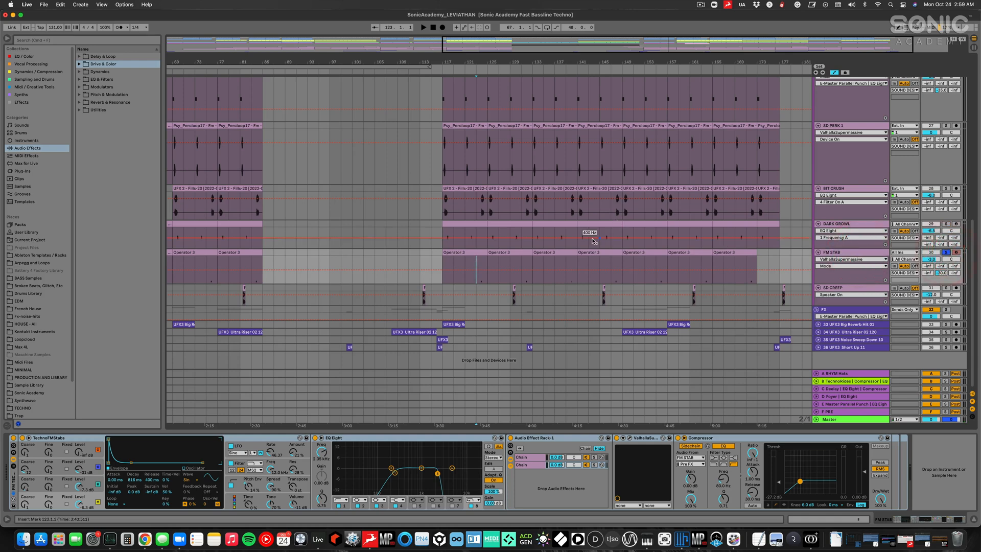
pyautogui.moveTo(490, 66); pyautogui.dragTo(438, 291)
pyautogui.press('space')
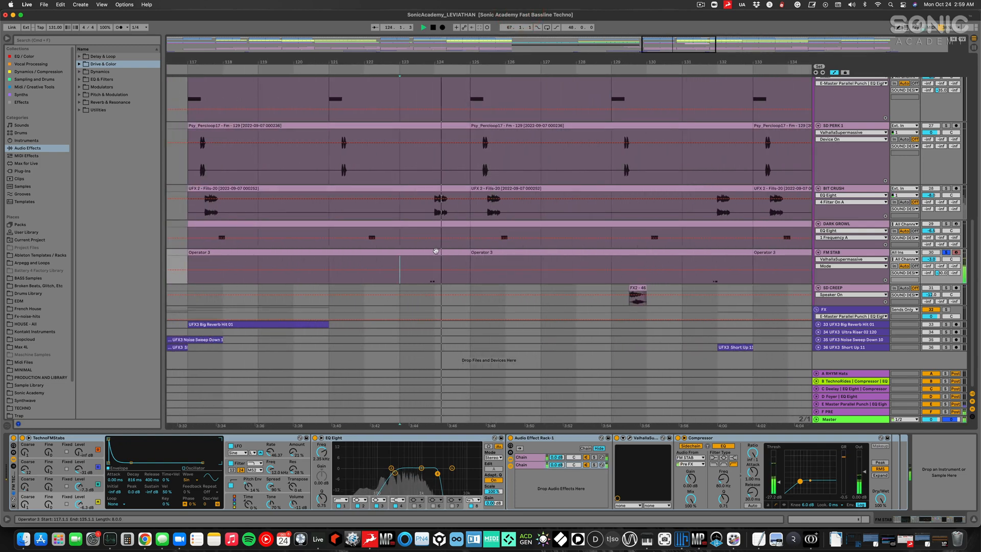
# Step: Inspect the notes in the FM STAB clip starting at bar 117, replay from bar 123, and close the clip view
pyautogui.doubleClick(433, 251)
pyautogui.press('space')
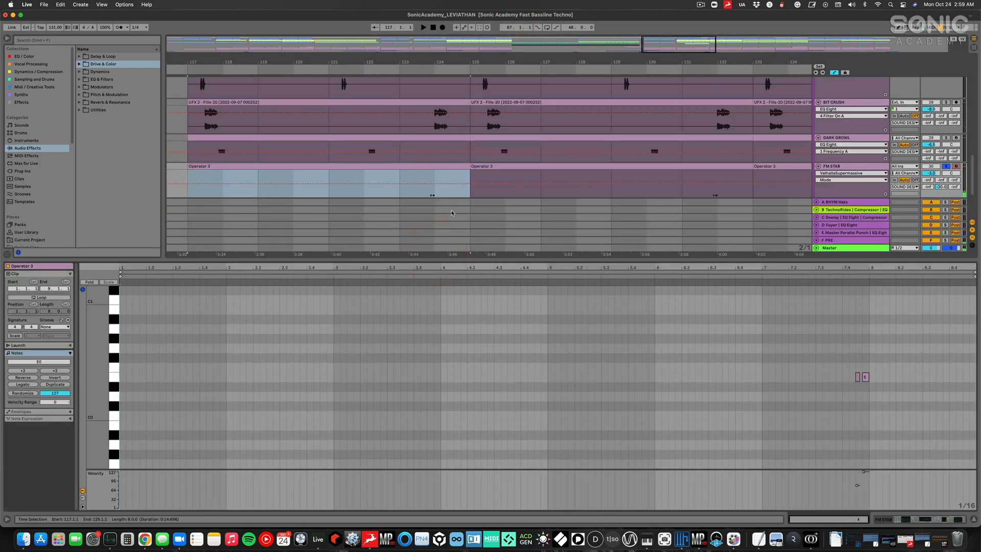
pyautogui.click(398, 175)
pyautogui.press('space')
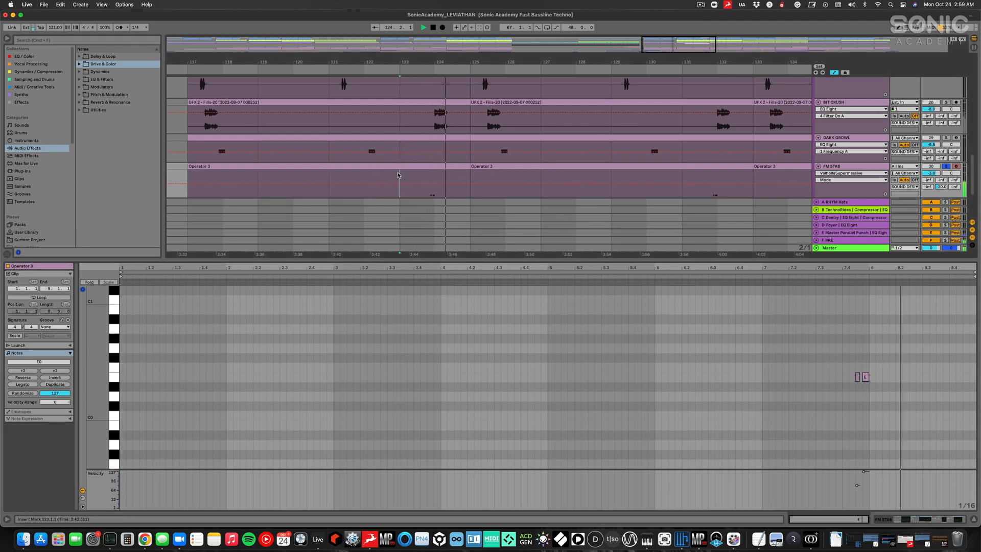
pyautogui.press('space')
pyautogui.press('super+alt+l')
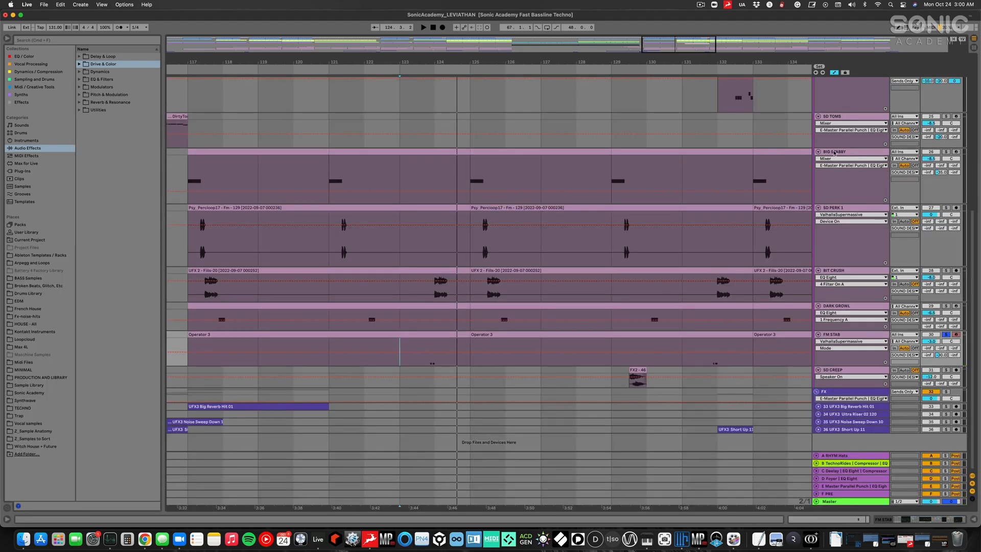
# Step: Fold the tracks from BIG STABBY through FM STAB together
pyautogui.click(834, 152)
pyautogui.keyDown('shift'); pyautogui.click(832, 334); pyautogui.keyUp('shift')
pyautogui.click(818, 334)
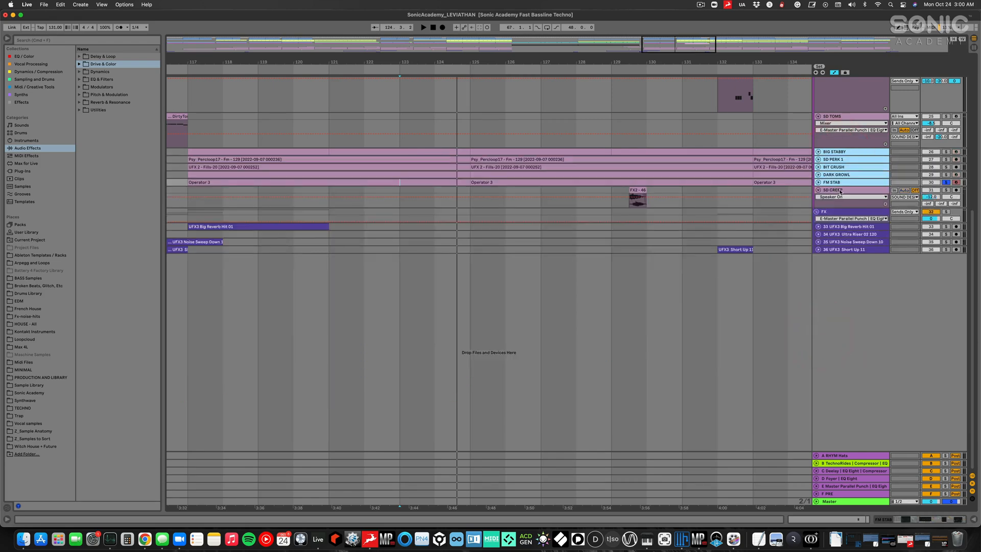
# Step: Solo SD CREEP, show its EQ Eight and Brute Compression devices, and audition the FX2 - 46 clip at bar 129
pyautogui.click(841, 191)
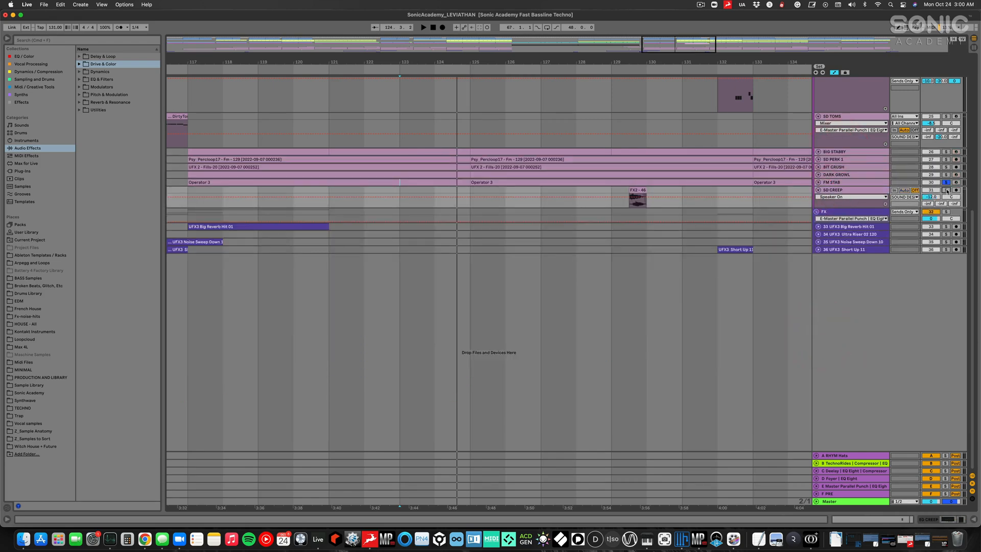
pyautogui.click(946, 190)
pyautogui.click(638, 191)
pyautogui.click(836, 190)
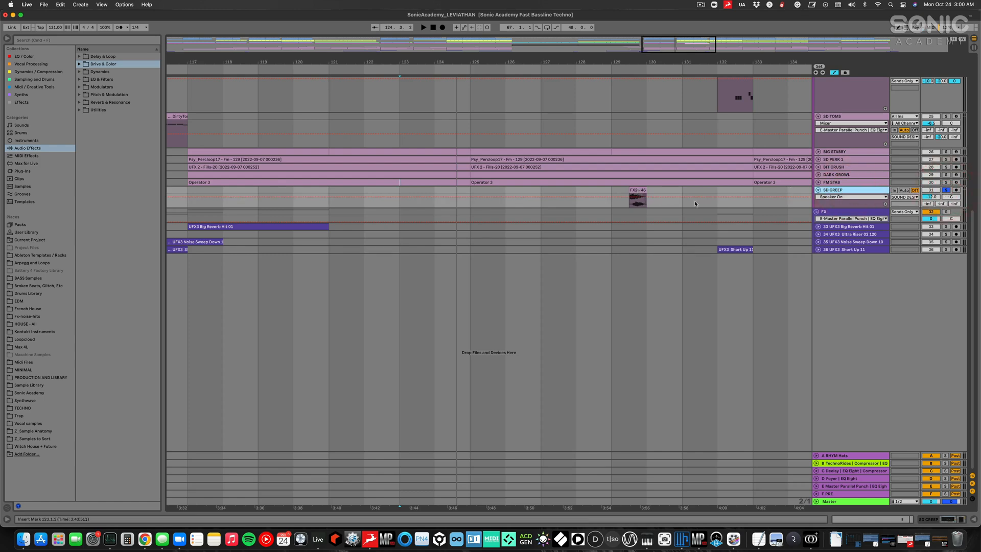
pyautogui.click(637, 193)
pyautogui.doubleClick(842, 192)
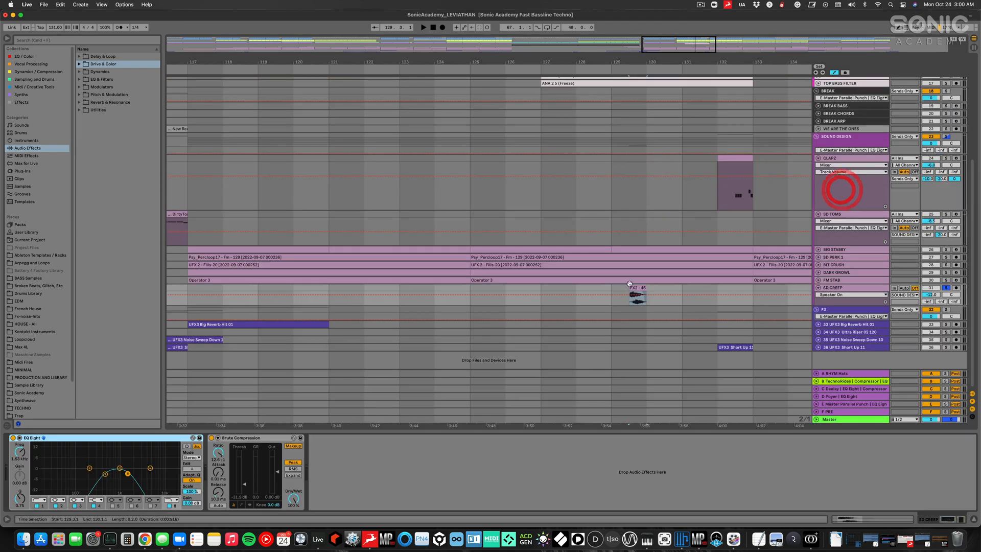
pyautogui.click(637, 289)
pyautogui.press('space')
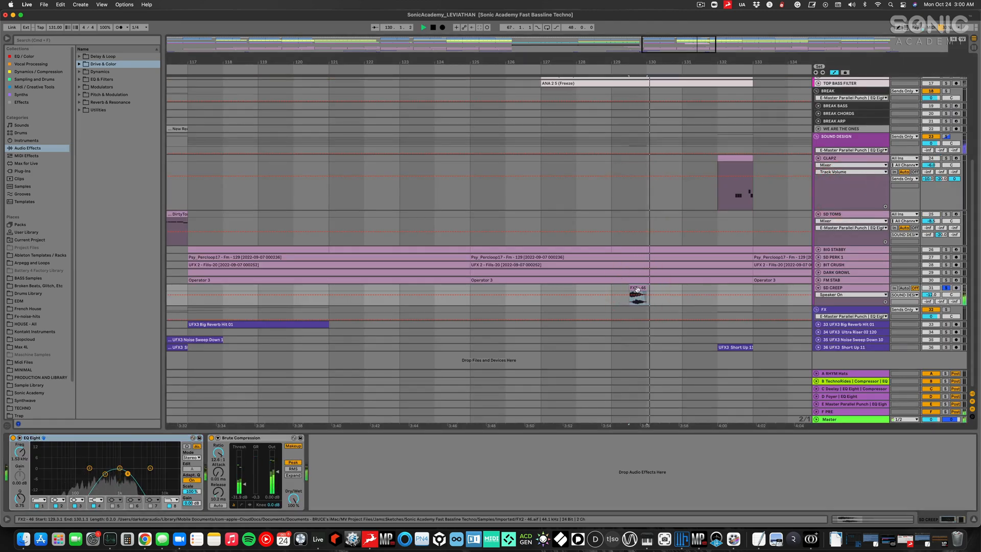
pyautogui.press('space')
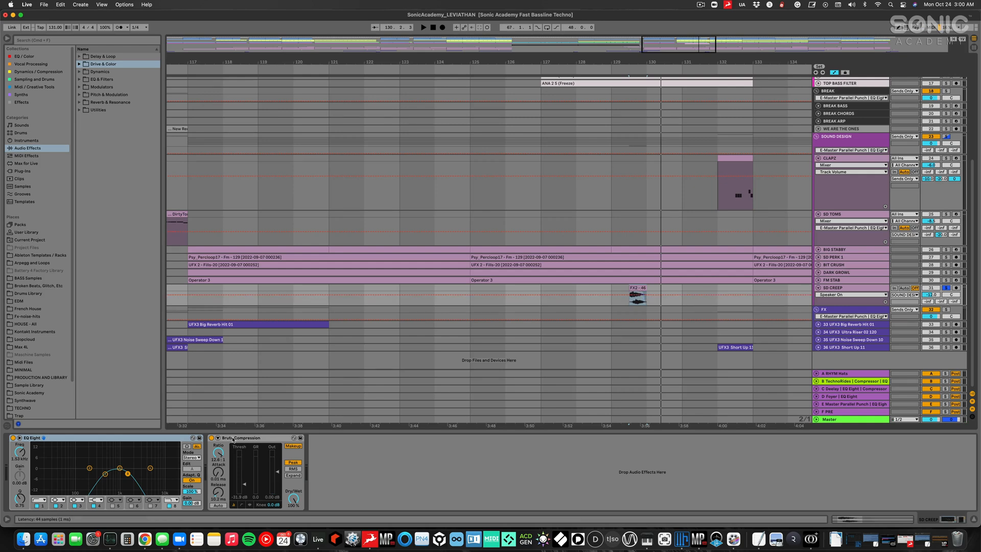
pyautogui.press('space')
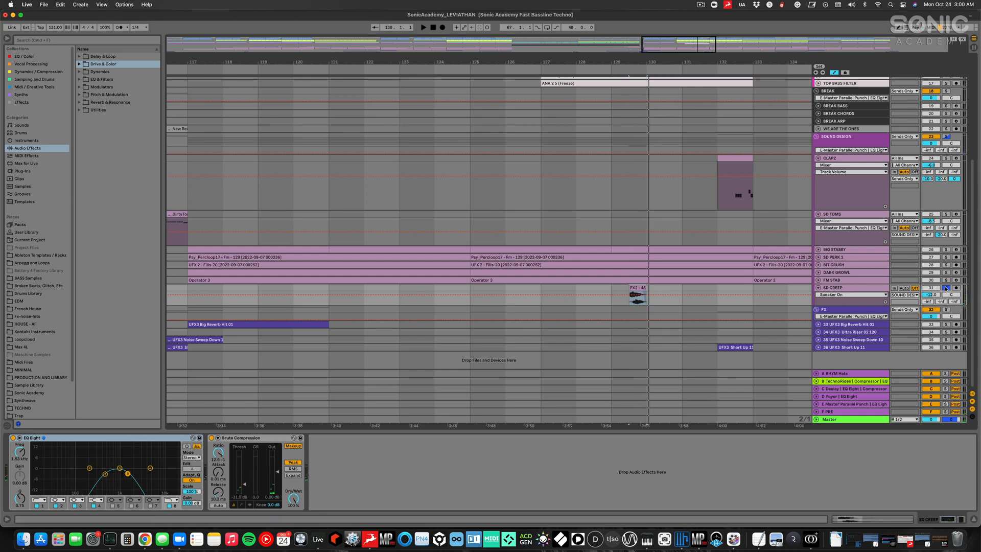
# Step: Turn off the SD CREEP solo and unfold all tracks from BIG STABBY through SD CREEP
pyautogui.click(946, 288)
pyautogui.moveTo(646, 59); pyautogui.dragTo(646, 28)
pyautogui.moveTo(645, 76); pyautogui.dragTo(604, 59)
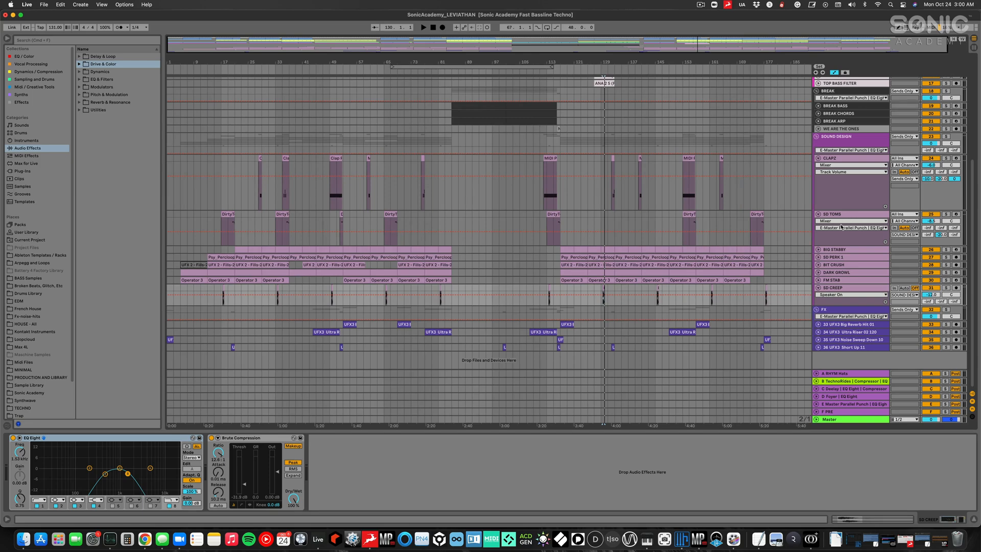
pyautogui.click(833, 251)
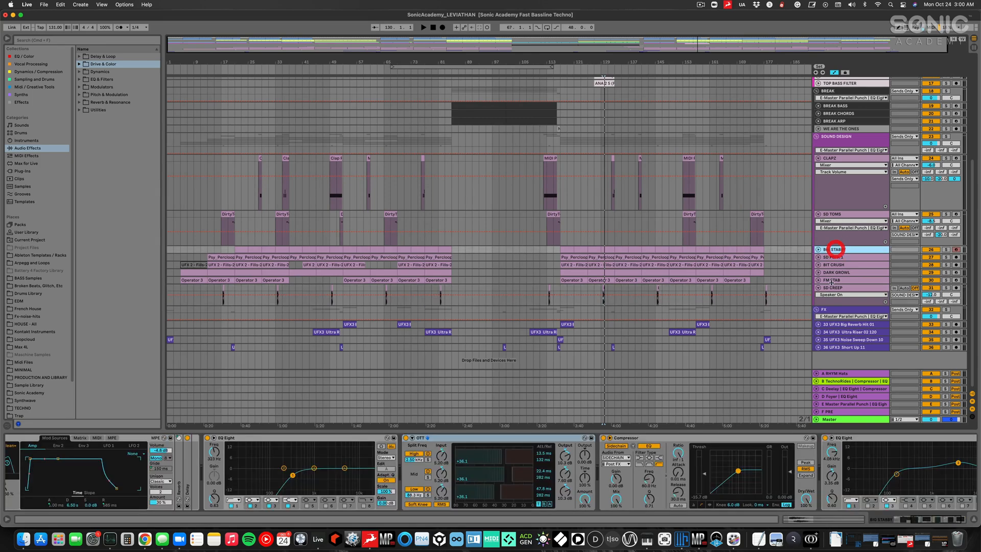
pyautogui.keyDown('shift'); pyautogui.click(830, 288); pyautogui.keyUp('shift')
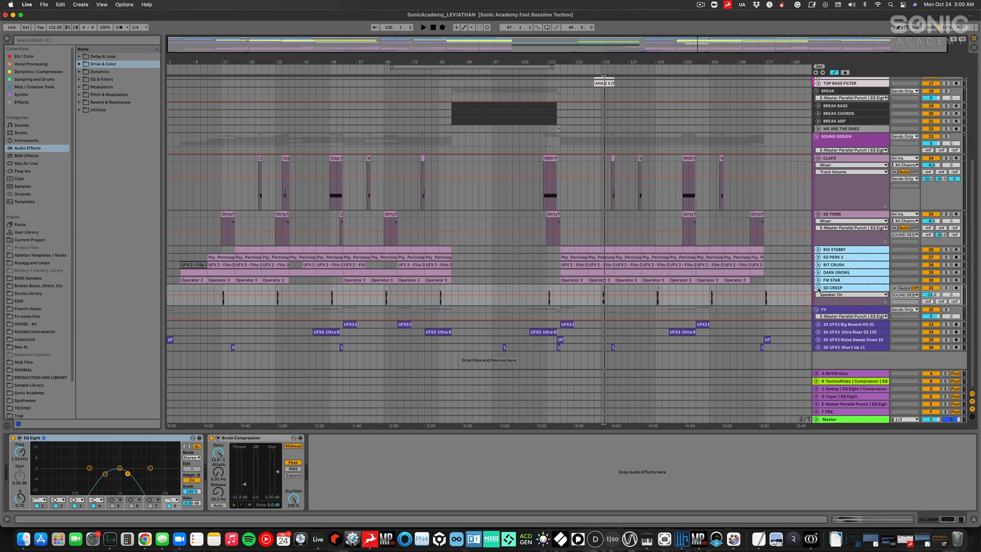
pyautogui.click(818, 289)
pyautogui.click(818, 288)
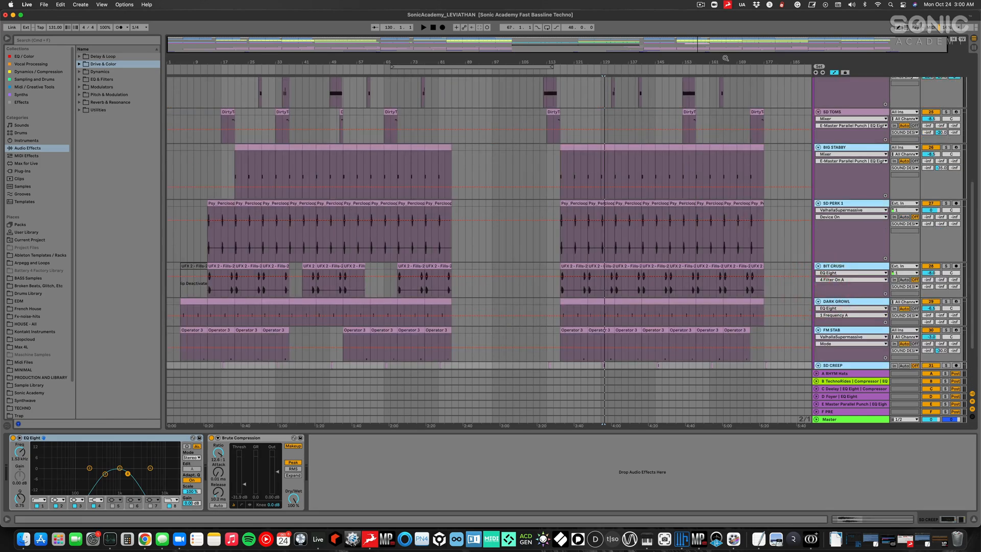
# Step: Fold the SD TOMS and CLAPZ tracks and solo the SOUND DESIGN group
pyautogui.moveTo(726, 63); pyautogui.dragTo(727, 108)
pyautogui.scroll(3, 571, 234)
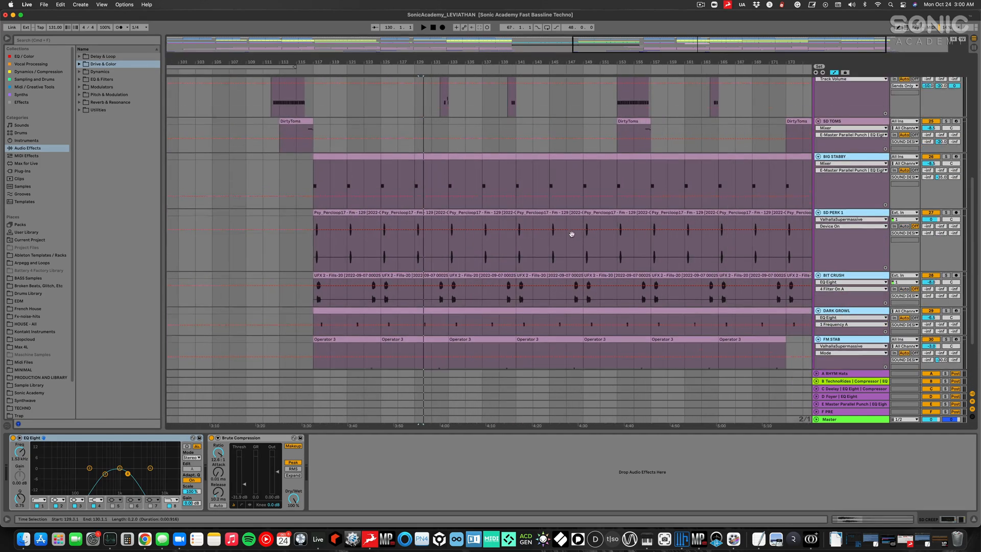
pyautogui.click(818, 180)
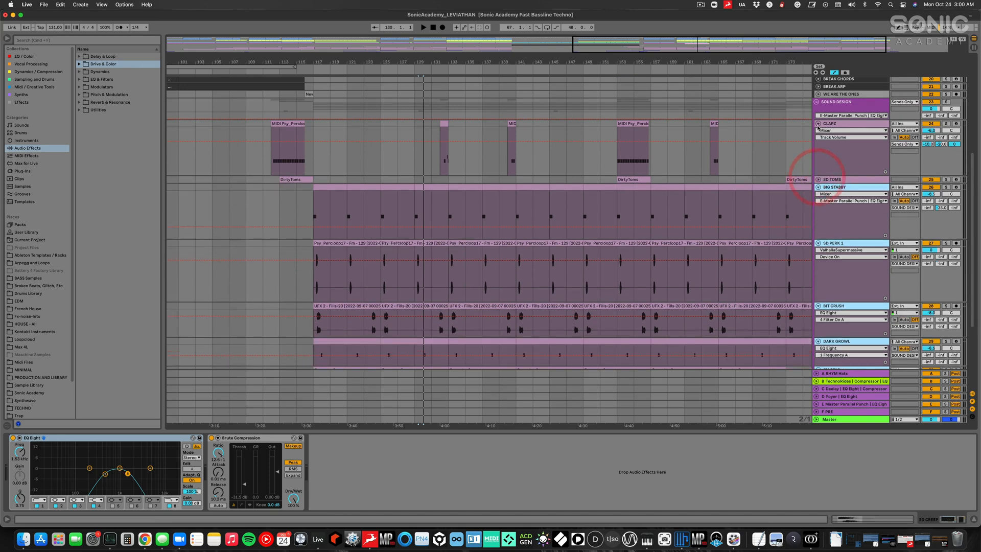
pyautogui.click(818, 124)
pyautogui.click(946, 103)
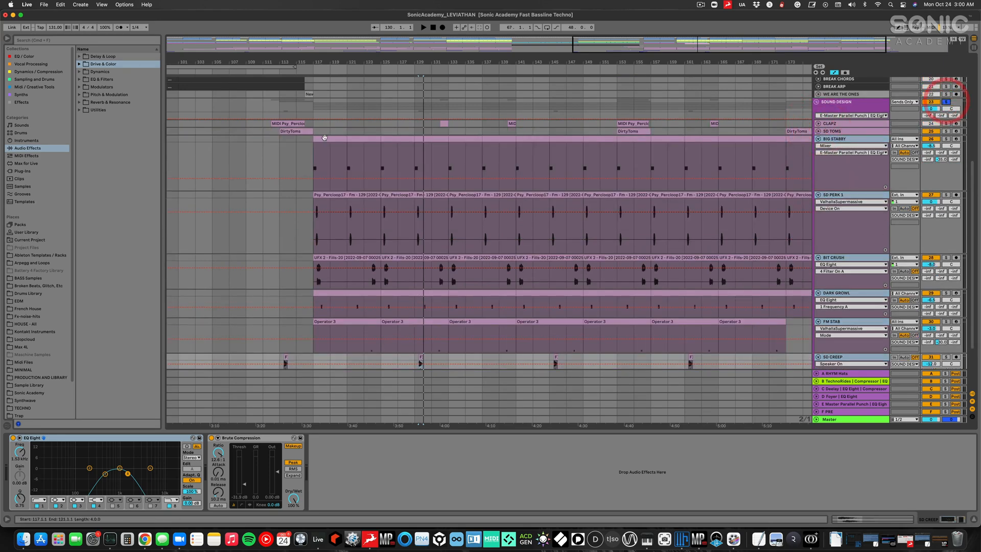
# Step: Audition the soloed SOUND DESIGN group from bar 117, pausing and resuming playback to hear how the layers interact
pyautogui.moveTo(317, 58); pyautogui.dragTo(318, 72)
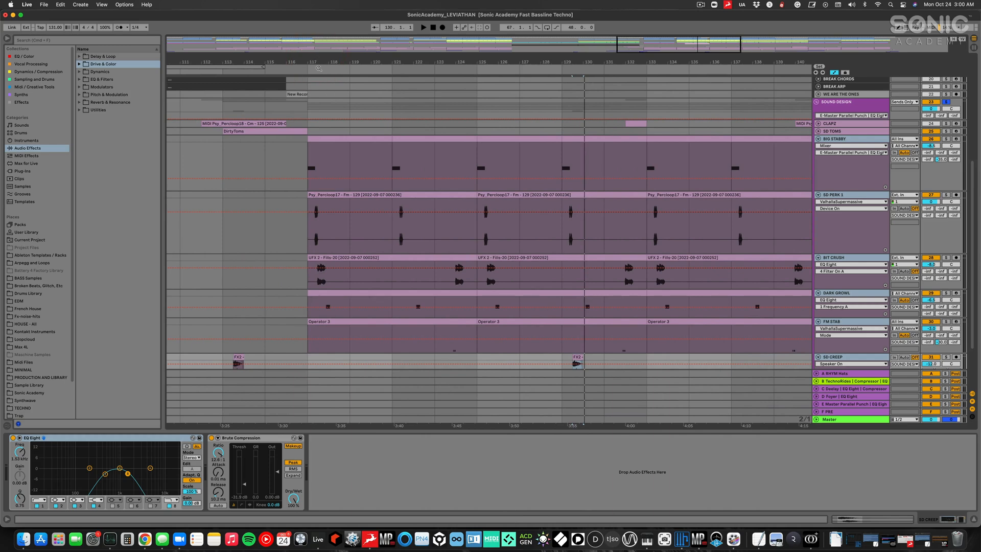
pyautogui.scroll(-2, 378, 145)
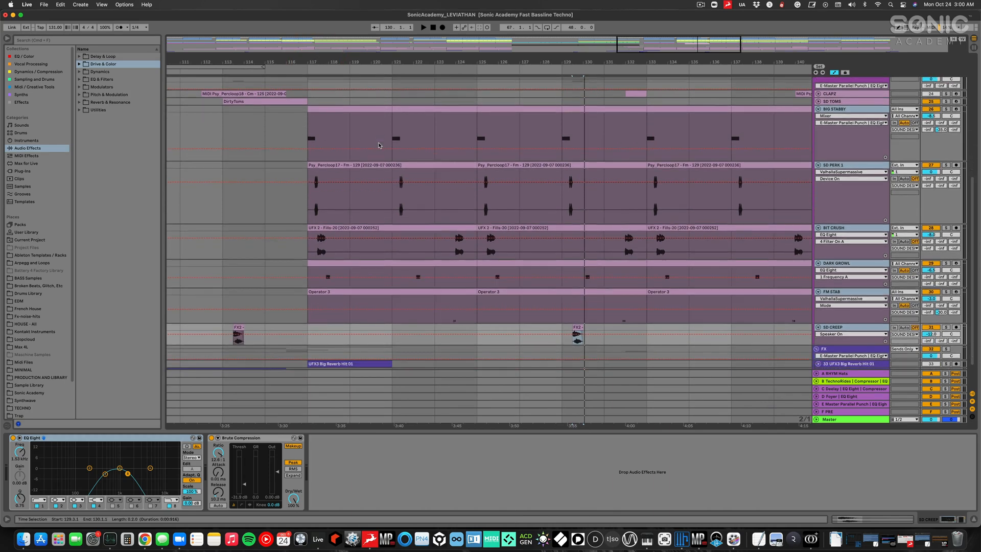
pyautogui.click(309, 124)
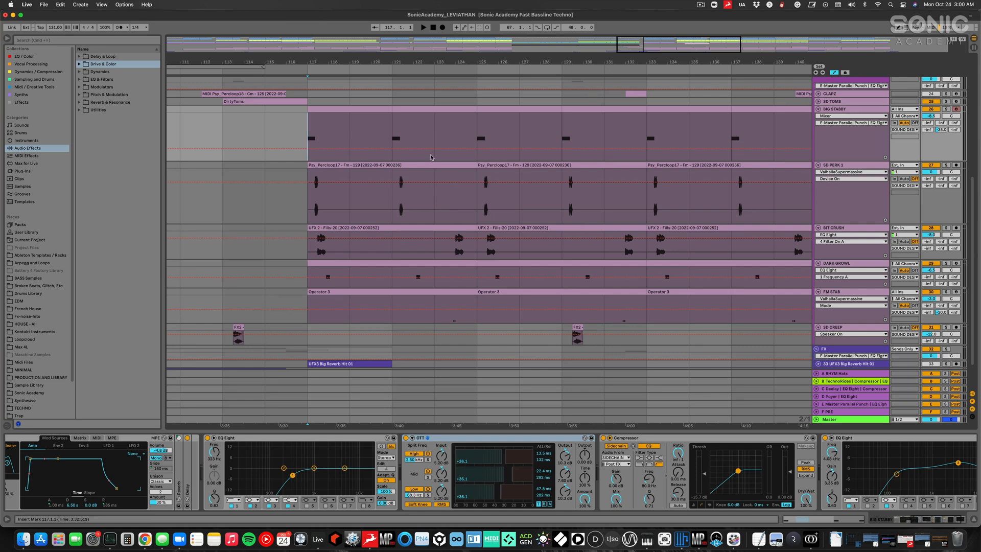
pyautogui.press('space')
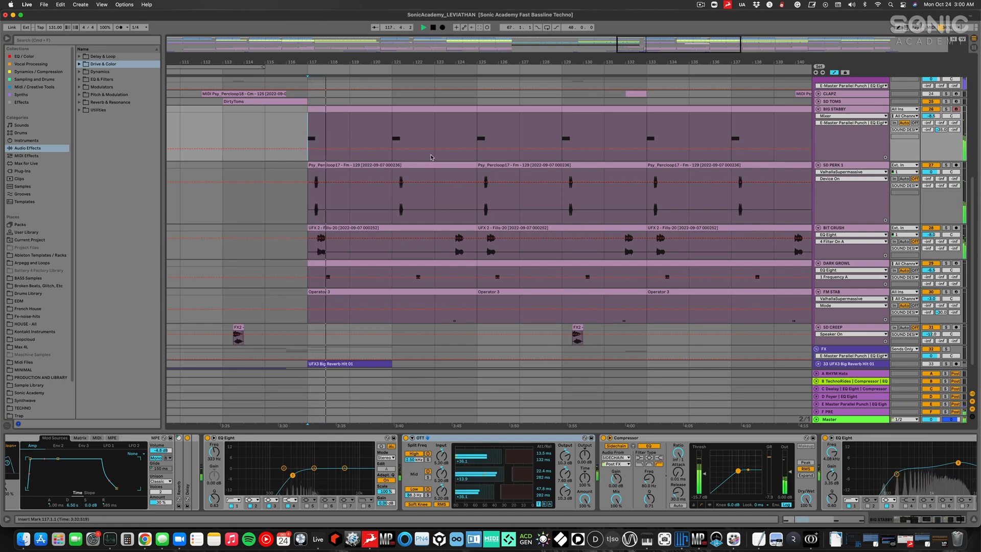
pyautogui.press('space')
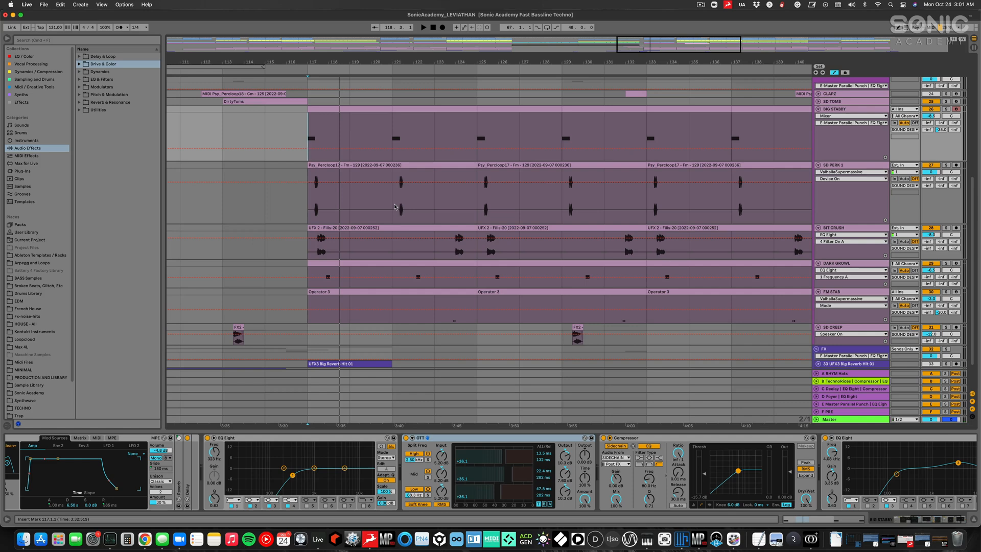
pyautogui.press('space')
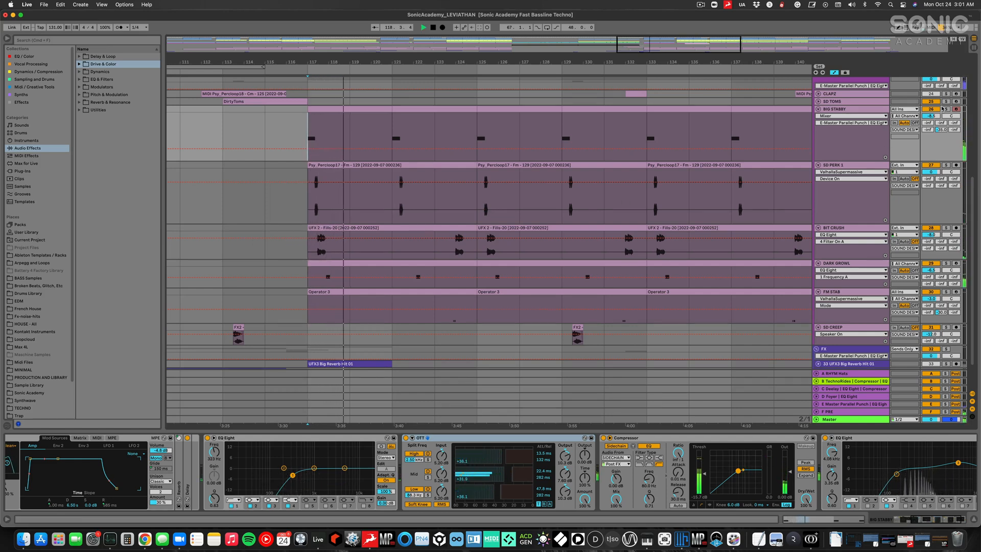
pyautogui.scroll(1, 944, 90)
pyautogui.press('space')
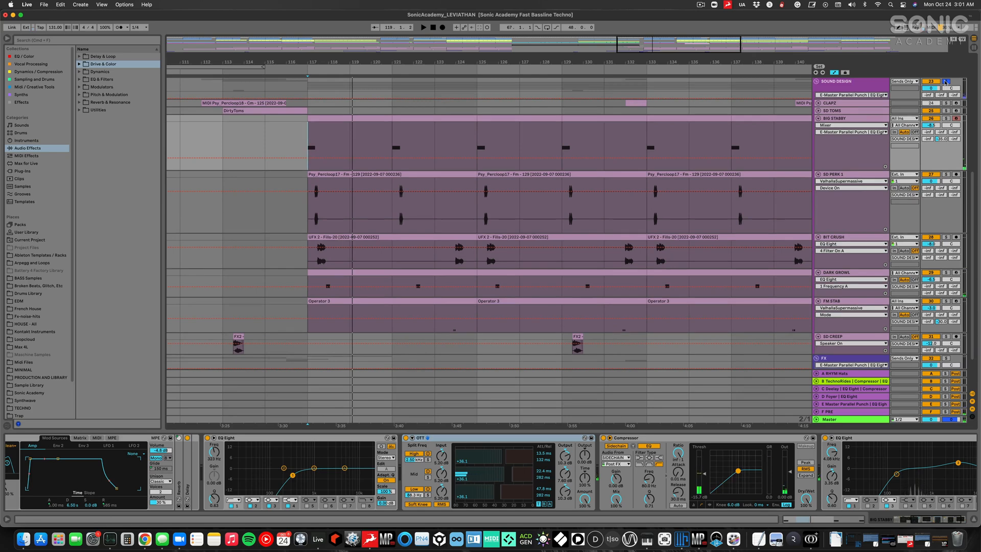
# Step: Unsolo the SOUND DESIGN group to hear it within the full mix, and solo it again
pyautogui.click(945, 81)
pyautogui.press('space')
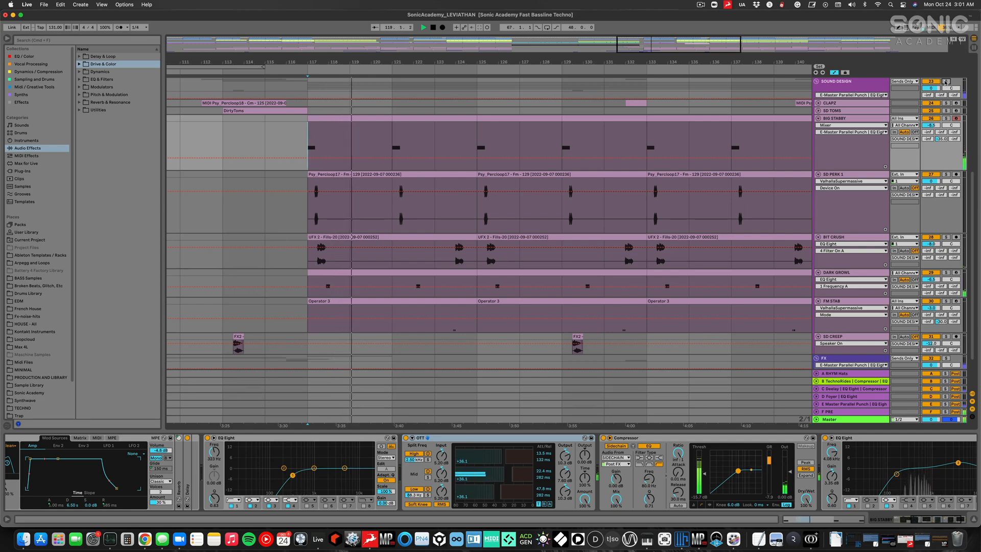
pyautogui.click(945, 82)
pyautogui.press('space')
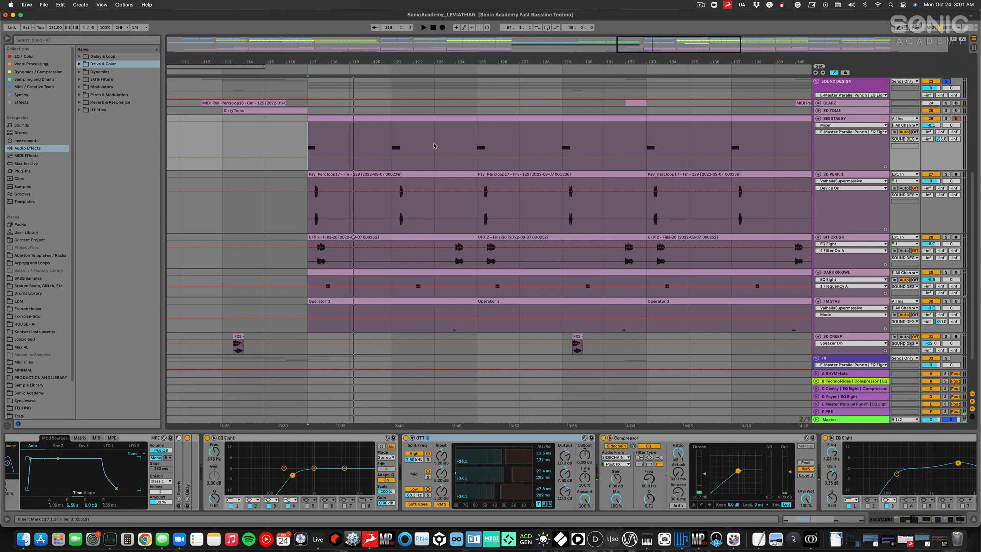
# Step: Audition the soloed SOUND DESIGN group from bar 123 through the FM STAB notes
pyautogui.click(434, 145)
pyautogui.press('space')
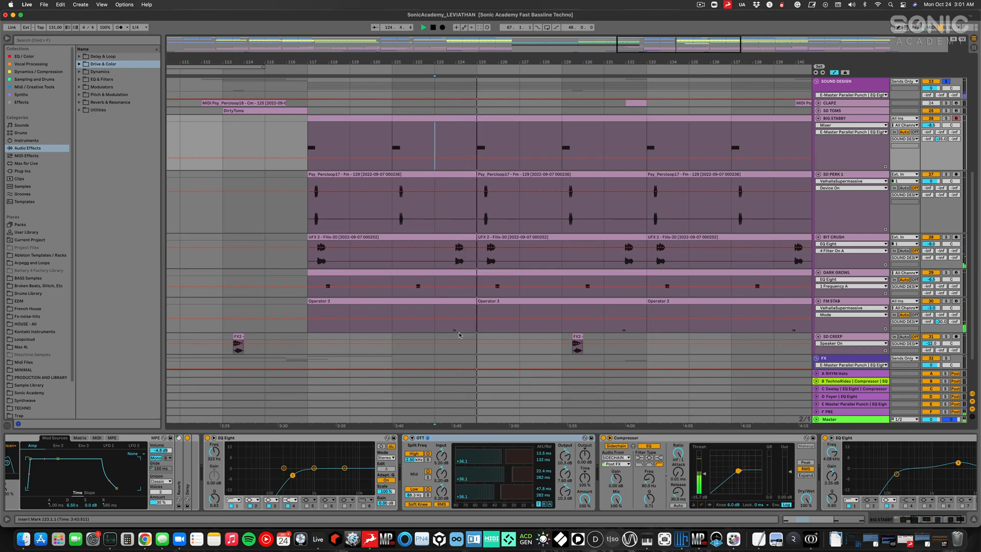
pyautogui.press('space')
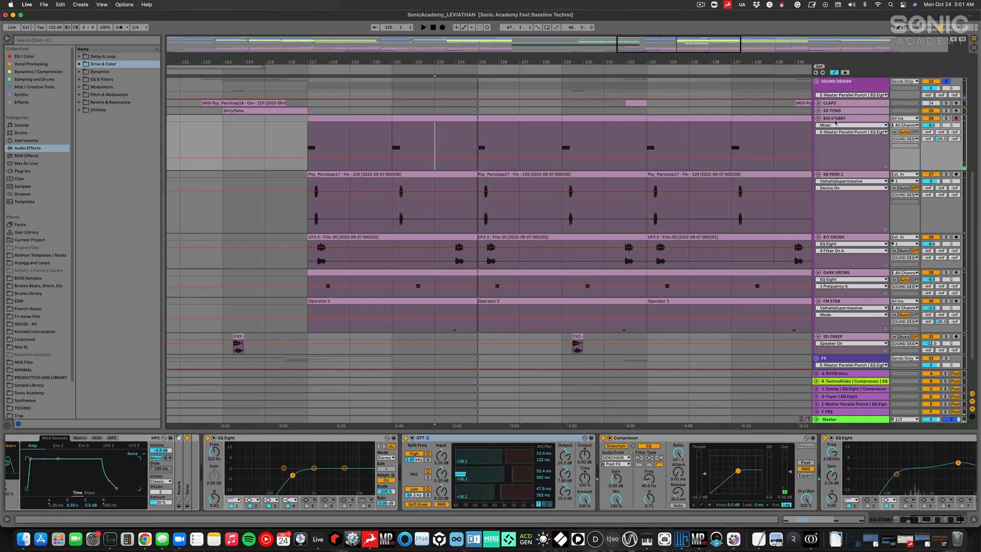
# Step: Fold the tracks from BIG STABBY through SD CREEP and select the FX group
pyautogui.click(849, 122)
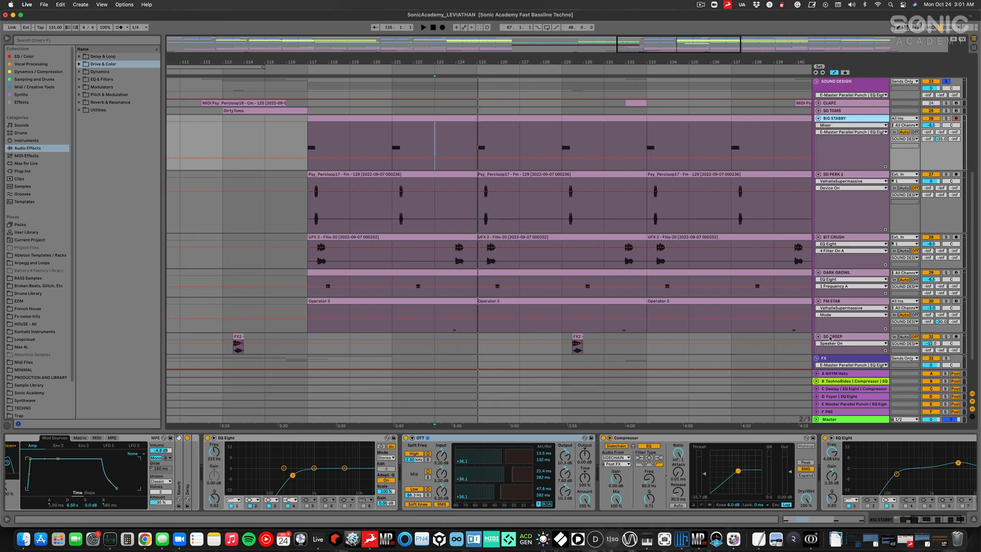
pyautogui.keyDown('shift'); pyautogui.click(821, 337); pyautogui.keyUp('shift')
pyautogui.click(819, 336)
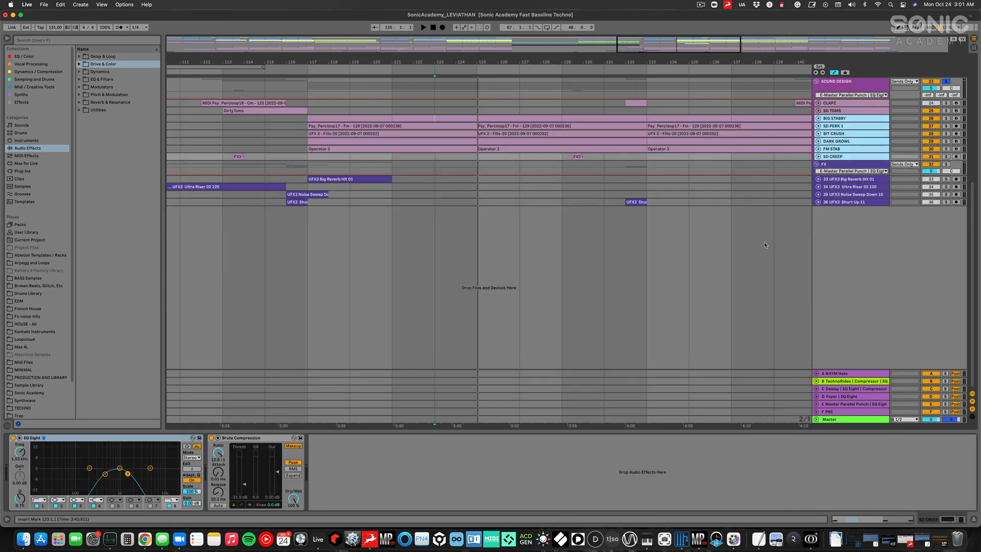
pyautogui.scroll(1, 765, 244)
pyautogui.scroll(1, 765, 244)
pyautogui.click(830, 179)
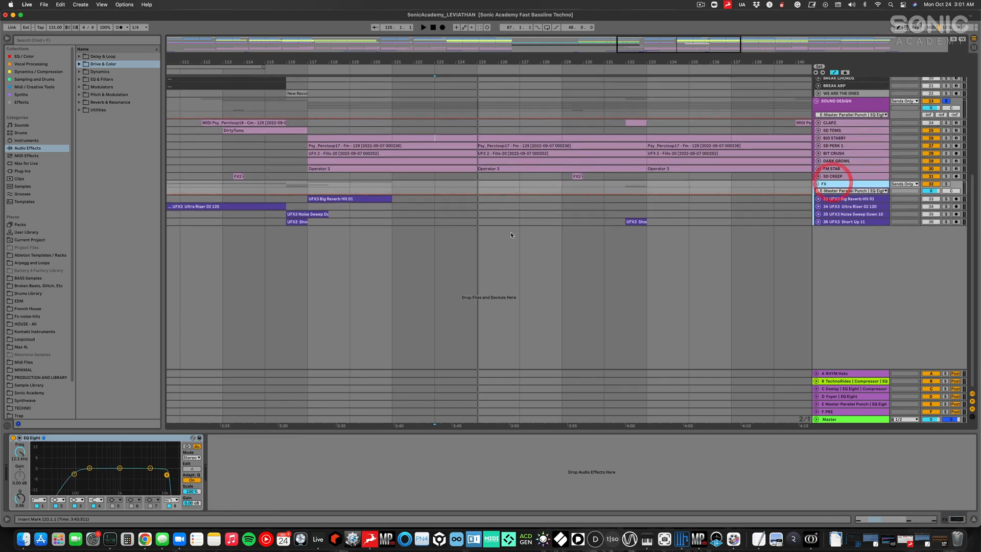
# Step: Unfold the four FX tracks from UFX3 Big Reverb Hit 01 to UFX3 Short Up 11 and inspect the riser and reverb hit clips
pyautogui.click(838, 202)
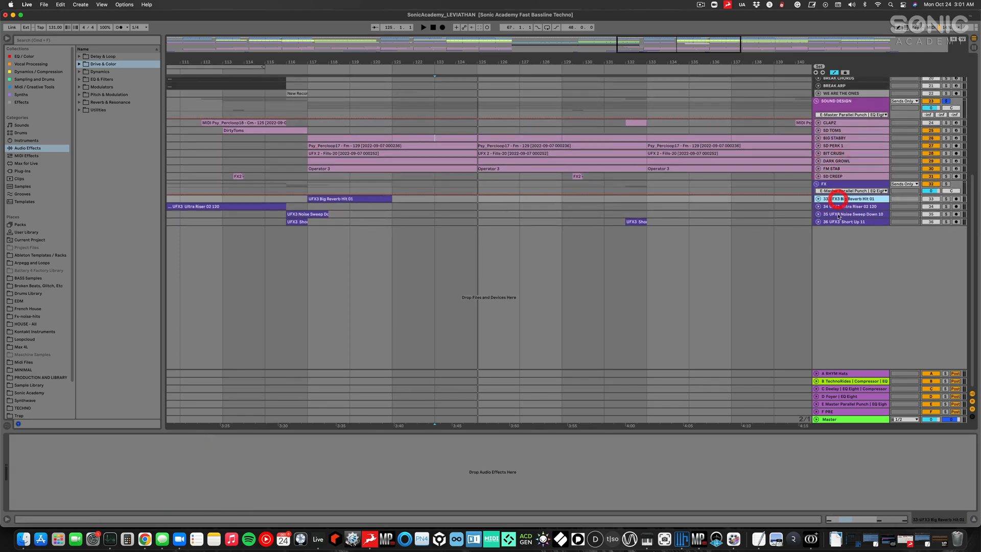
pyautogui.keyDown('shift'); pyautogui.click(838, 221); pyautogui.keyUp('shift')
pyautogui.click(818, 221)
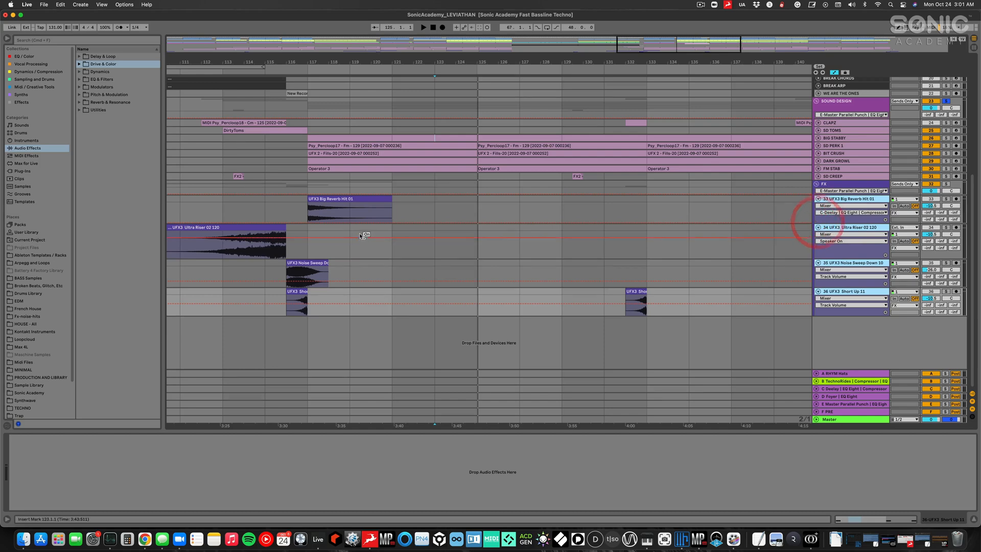
pyautogui.hscroll(-6, 409, 265)
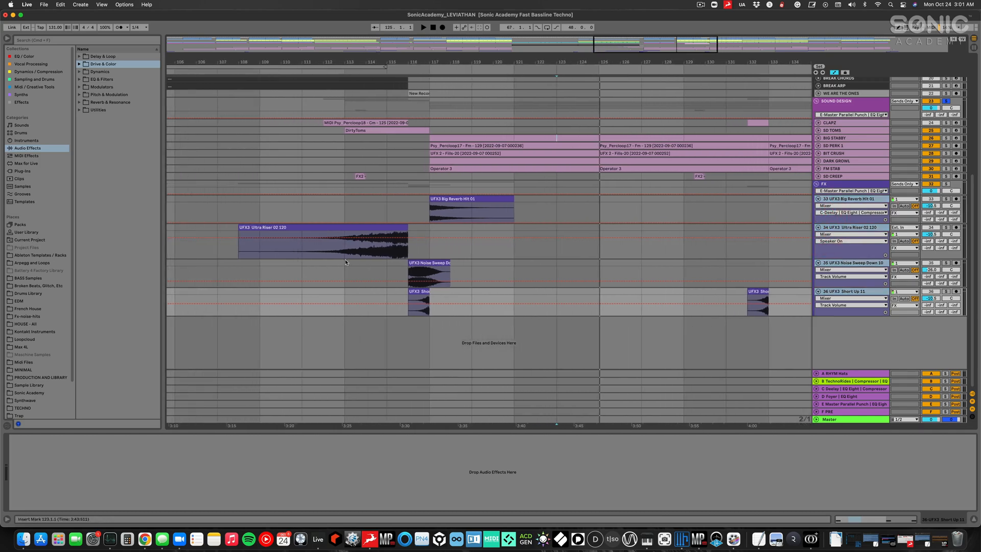
pyautogui.click(343, 254)
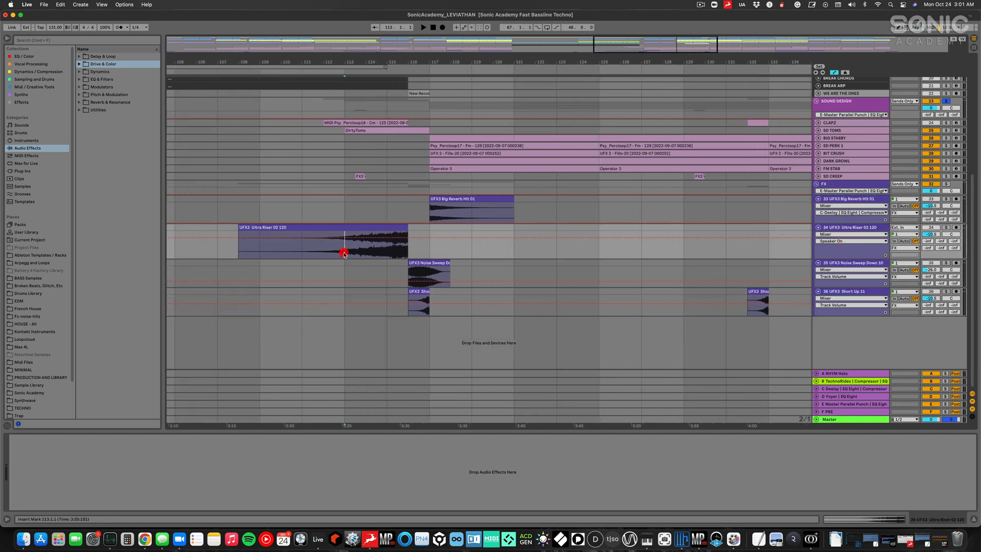
pyautogui.click(451, 198)
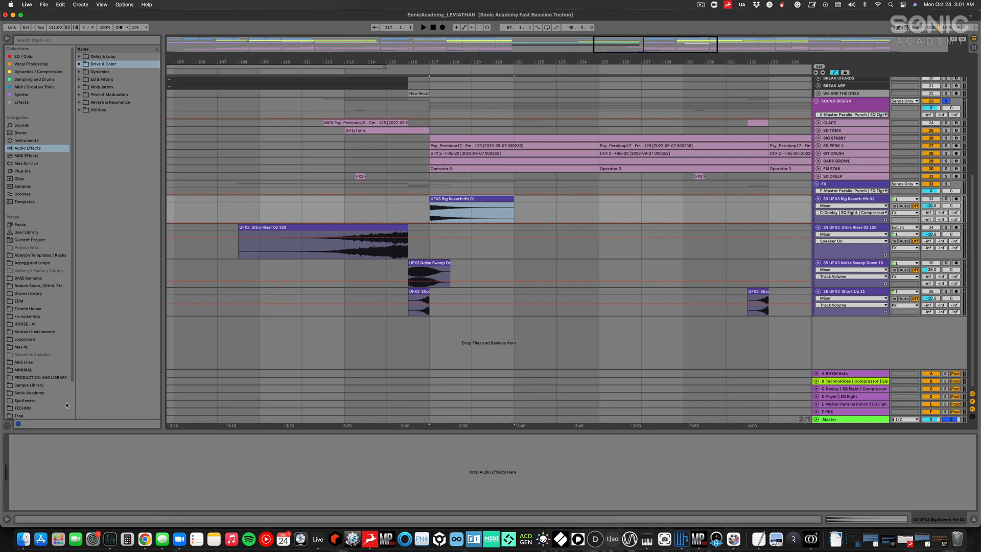
# Step: Browse the Sonic Academy sample location, widening the browser to read its folder names and checking the subfolders of UFX 3 by Sonic Academy Master
pyautogui.click(43, 394)
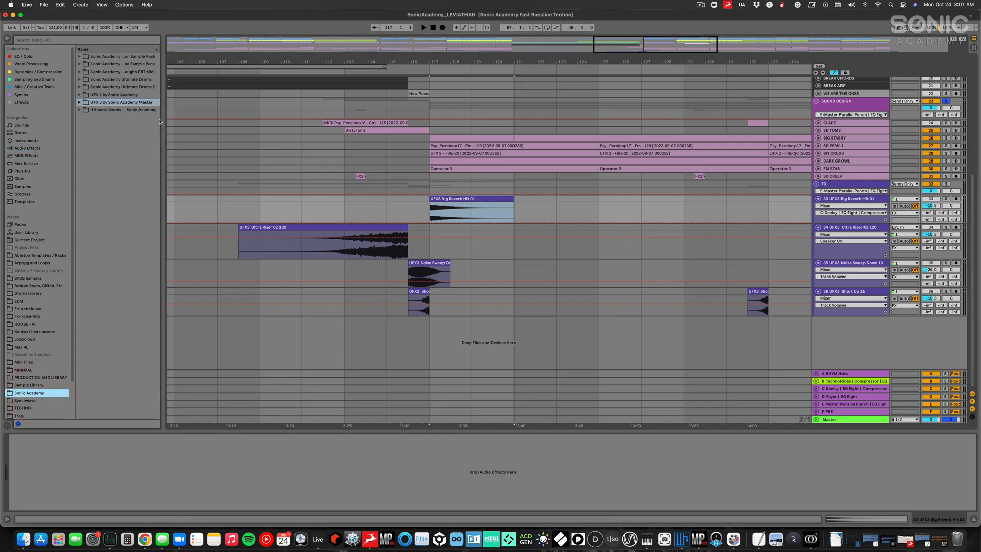
pyautogui.moveTo(163, 120); pyautogui.dragTo(179, 120)
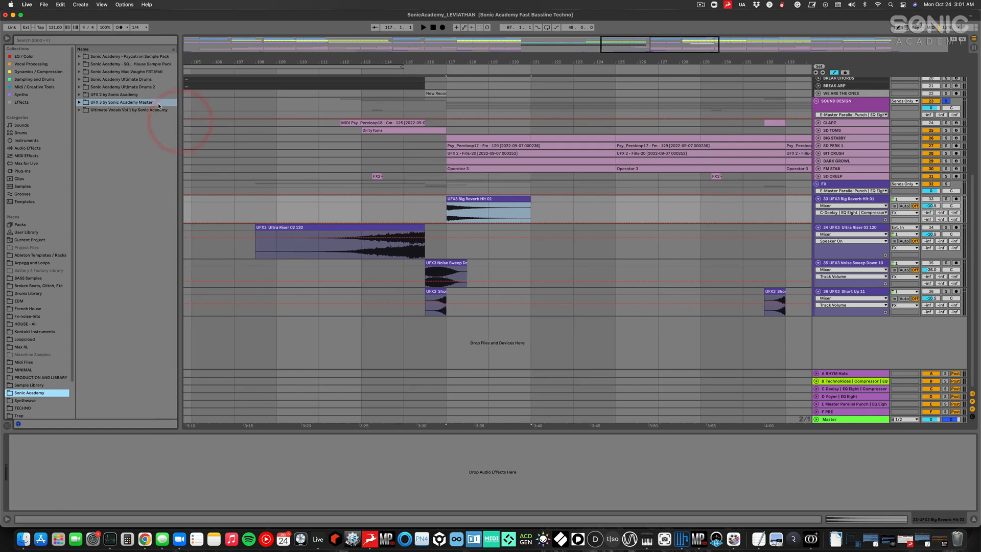
pyautogui.click(79, 102)
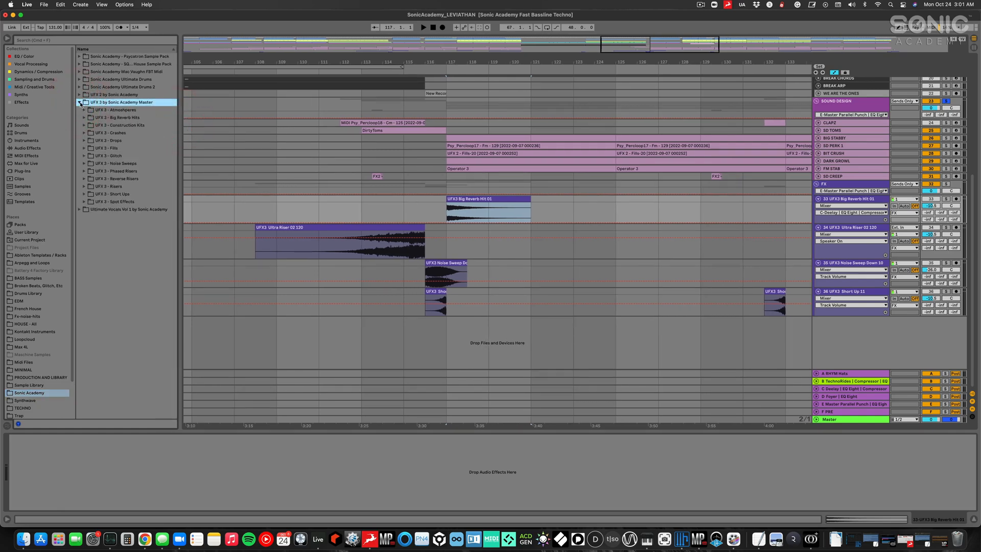
pyautogui.click(79, 102)
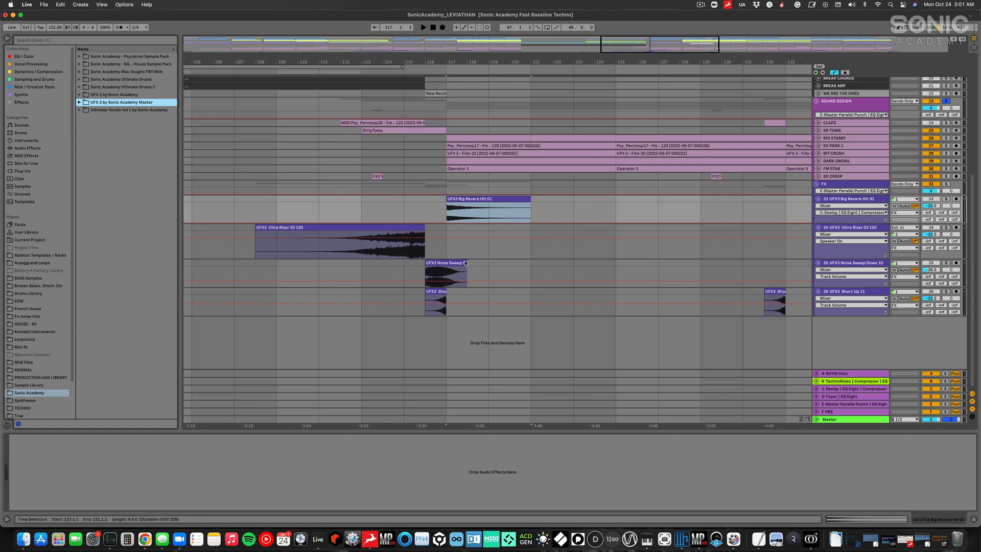
# Step: Solo the FX group and audition it from bar 111 through the riser into the drop
pyautogui.click(362, 253)
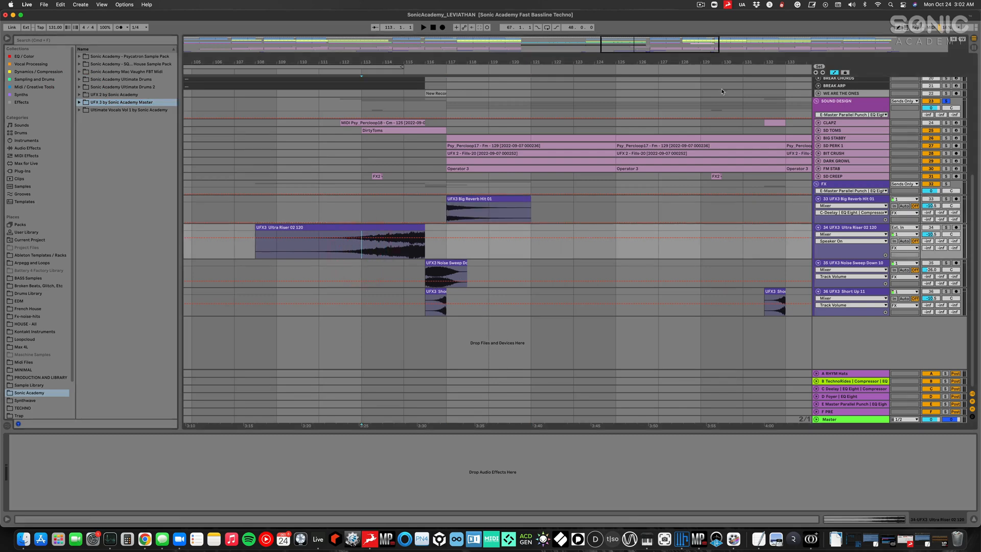
pyautogui.moveTo(623, 61); pyautogui.dragTo(621, 32)
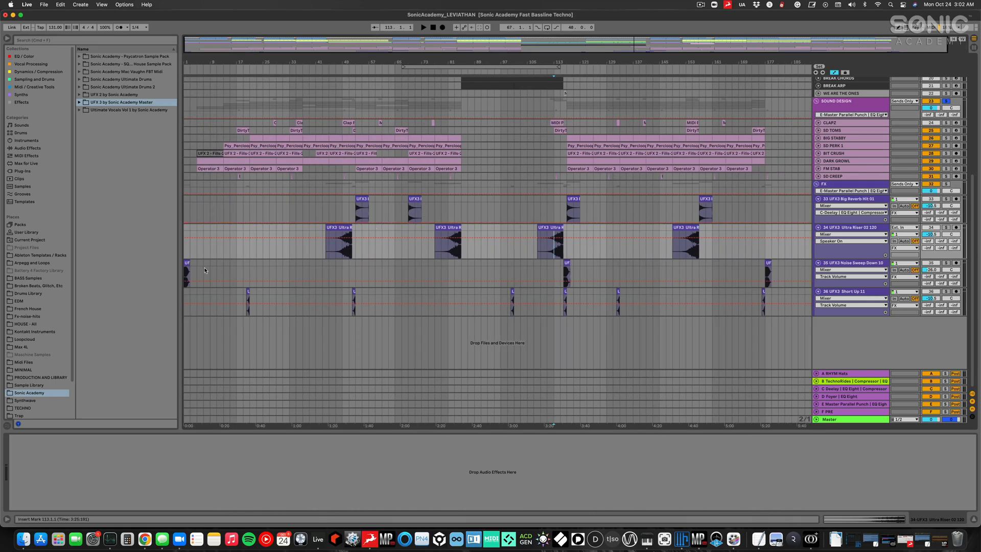
pyautogui.click(946, 185)
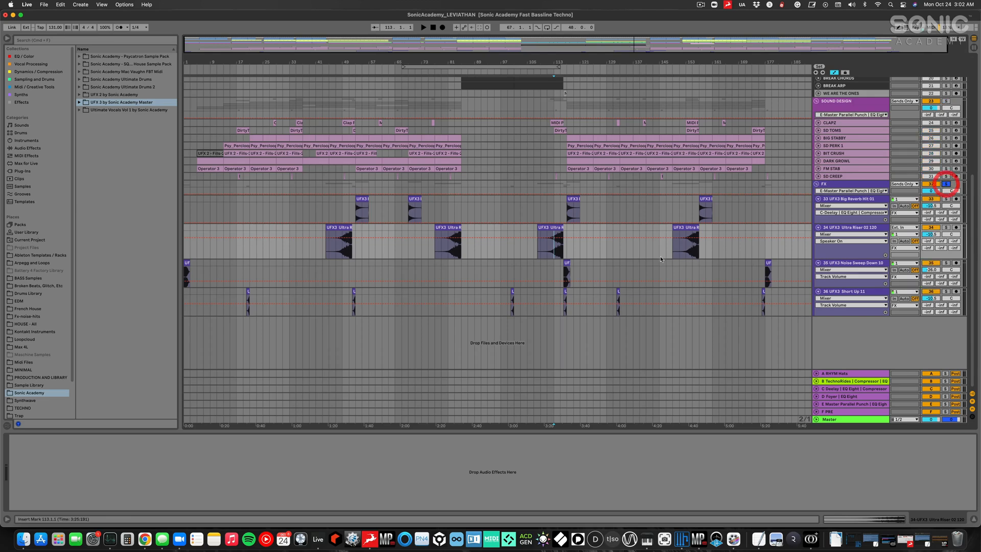
pyautogui.click(548, 249)
pyautogui.press('space')
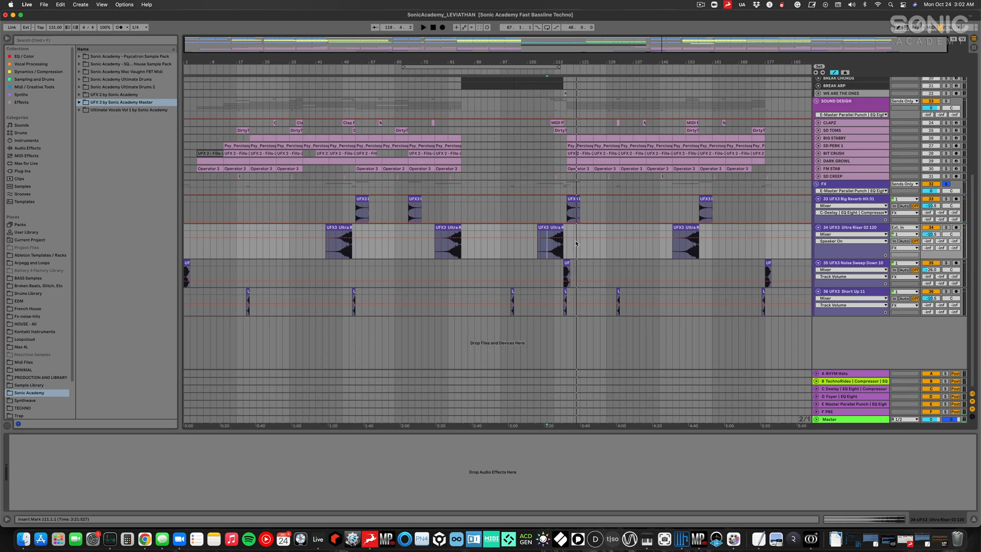
# Step: Unsolo the FX group and fold its four tracks from UFX3 Big Reverb Hit 01 to UFX3 Short Up 11
pyautogui.click(947, 185)
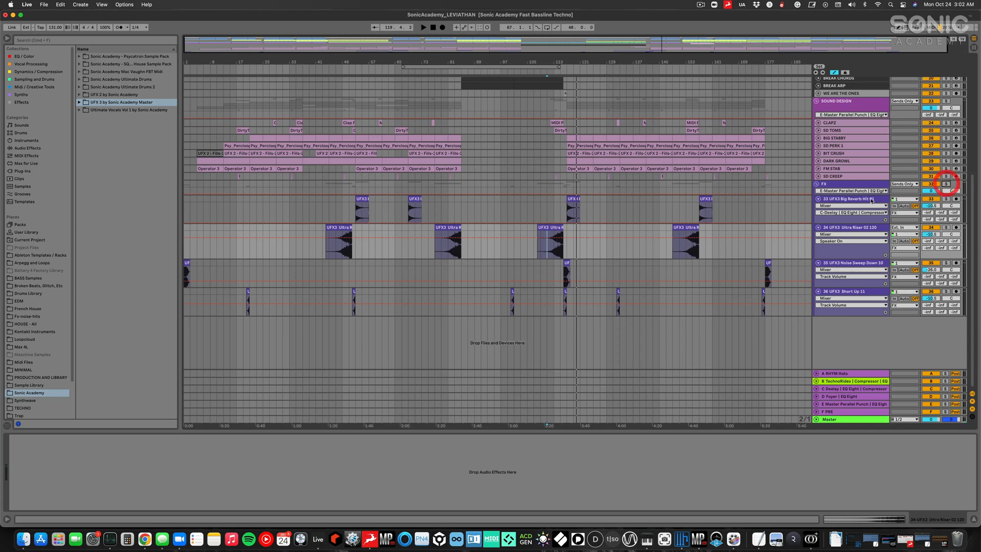
pyautogui.click(864, 199)
pyautogui.click(831, 290)
pyautogui.keyDown('alt'); pyautogui.click(819, 292); pyautogui.keyUp('alt')
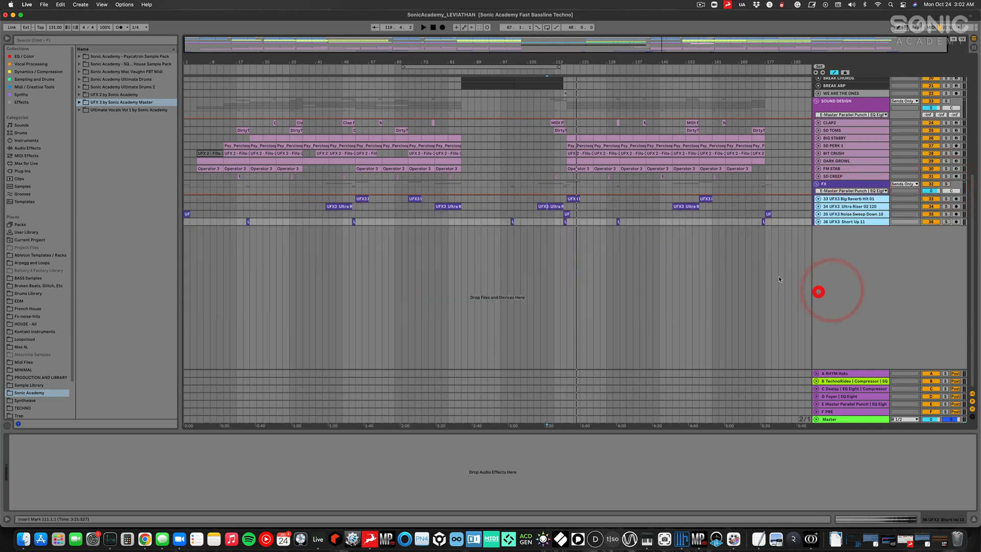
# Step: Unfold the WE ARE THE ONES track, solo it and audition its vocal clip from bar 116
pyautogui.click(836, 200)
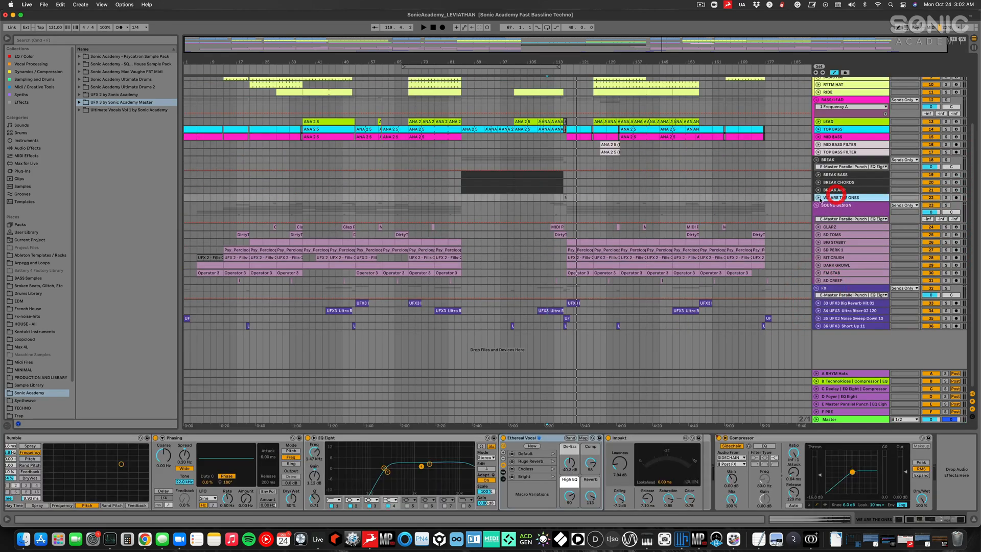
pyautogui.click(818, 197)
pyautogui.press('+')
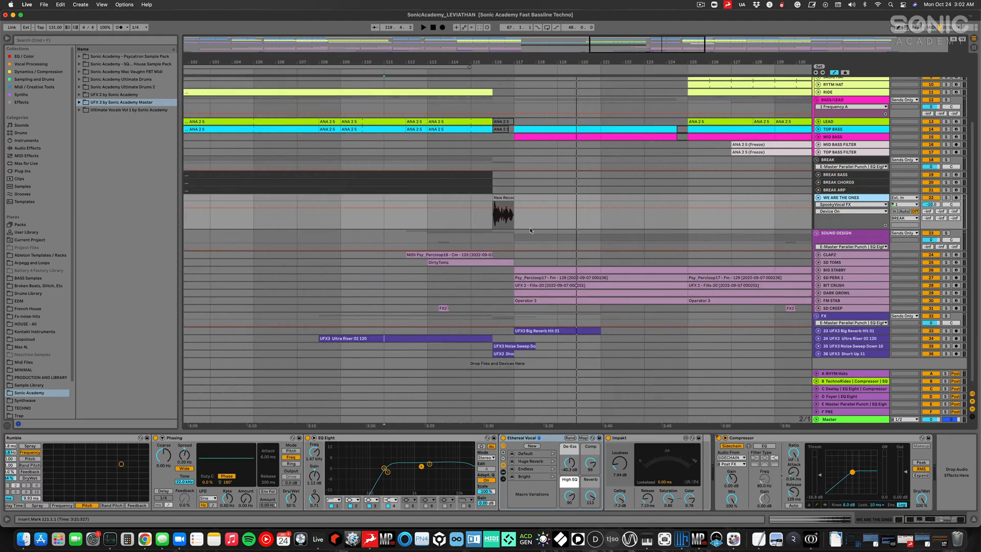
pyautogui.click(501, 203)
pyautogui.click(946, 198)
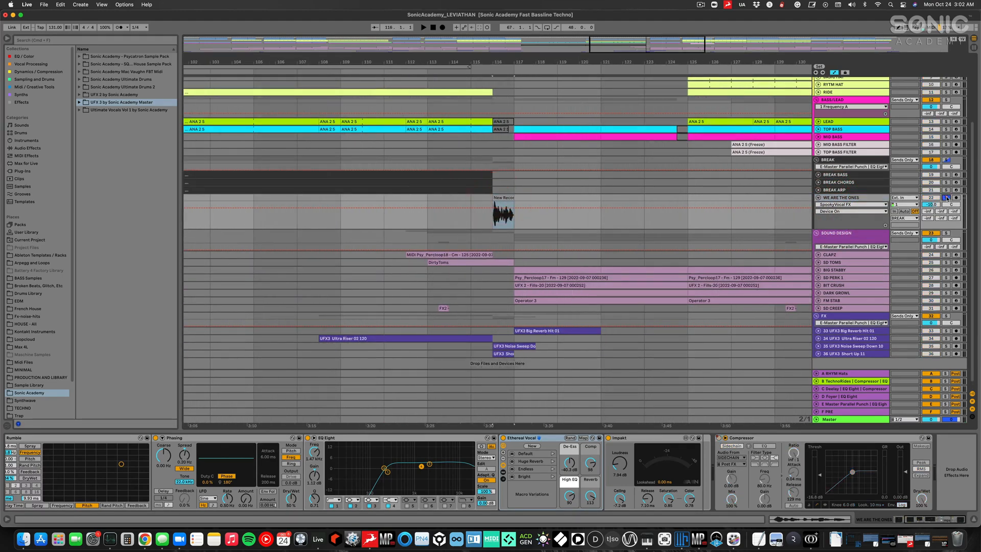
pyautogui.press('space')
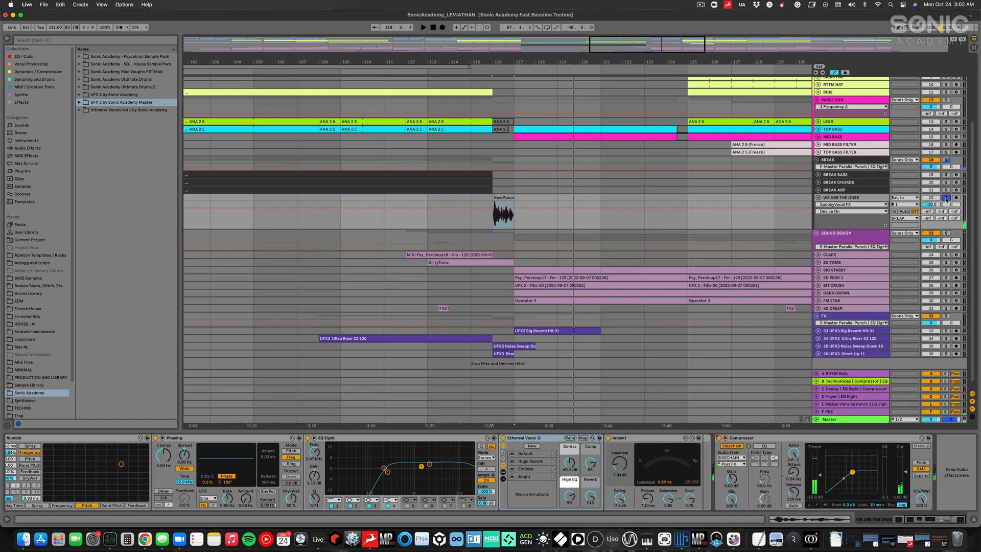
# Step: Unsolo the WE ARE THE ONES track, review its vocal effects chain and fold the track
pyautogui.click(946, 197)
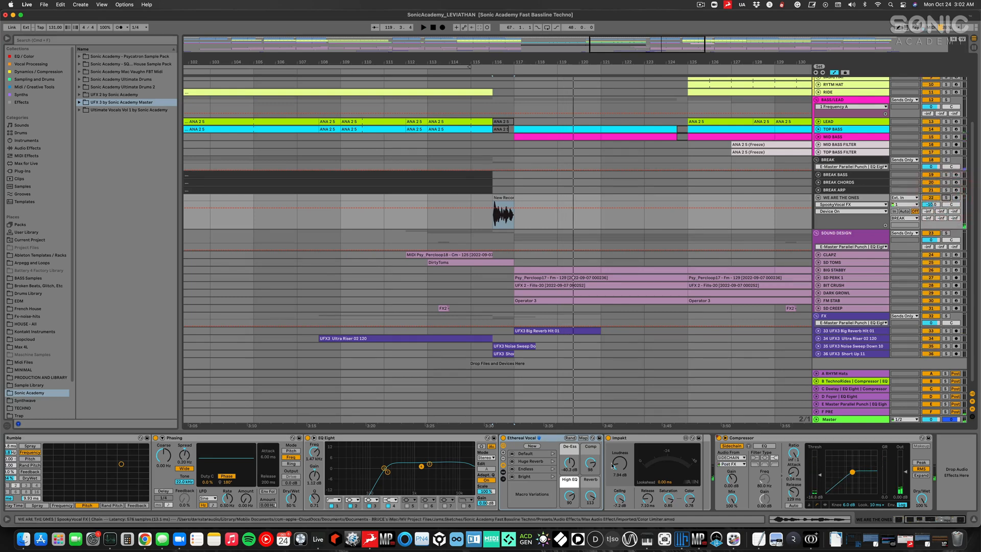
pyautogui.hscroll(-5, 558, 493)
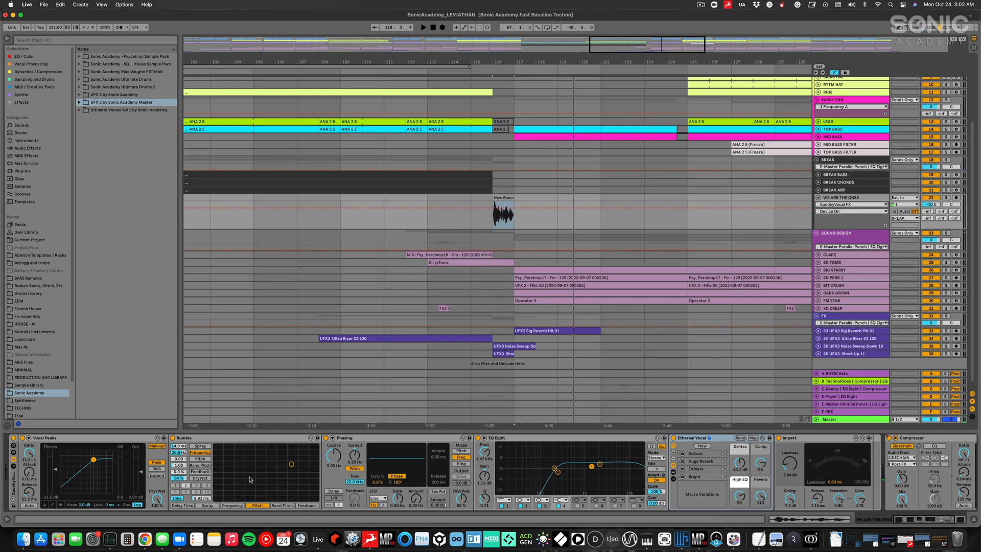
pyautogui.hscroll(5, 283, 477)
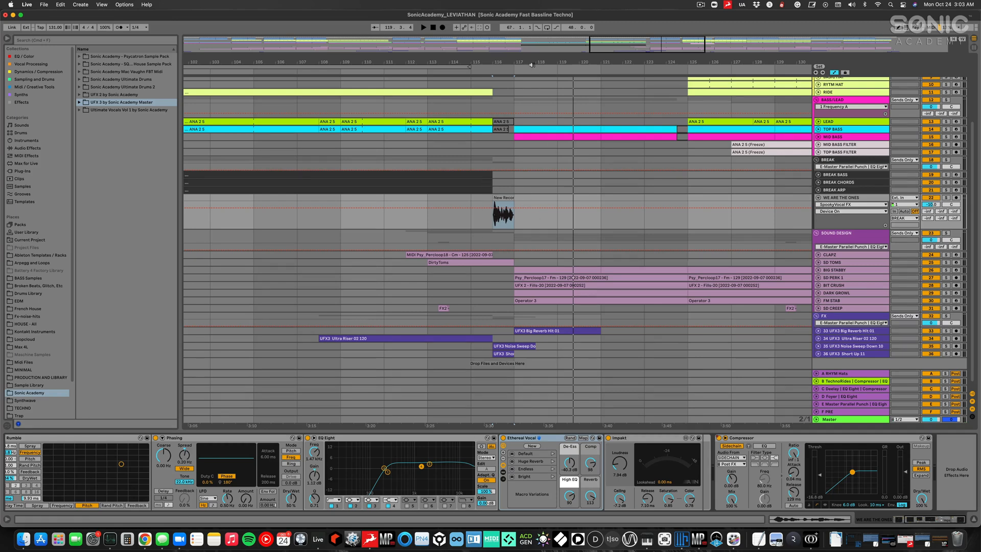
pyautogui.moveTo(530, 62); pyautogui.dragTo(530, 15)
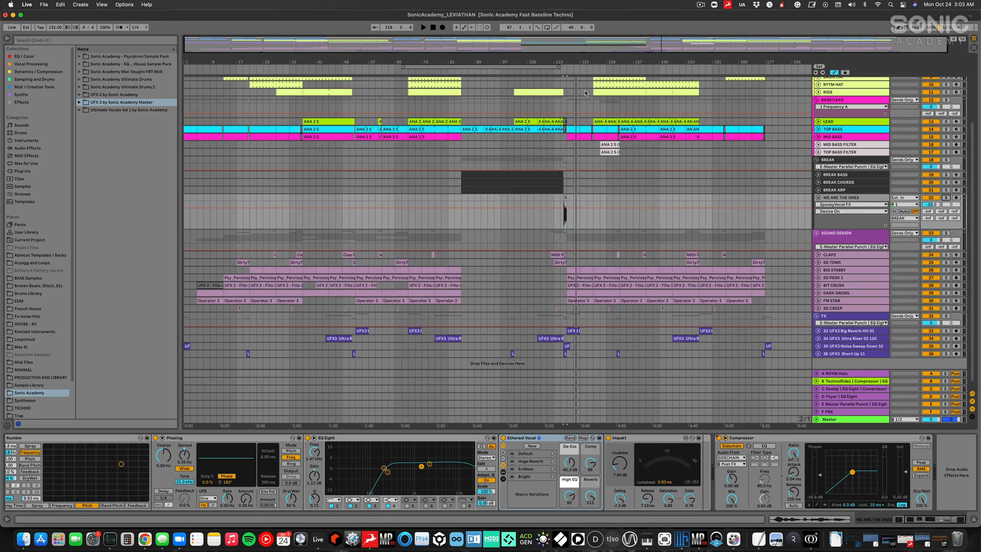
pyautogui.click(819, 197)
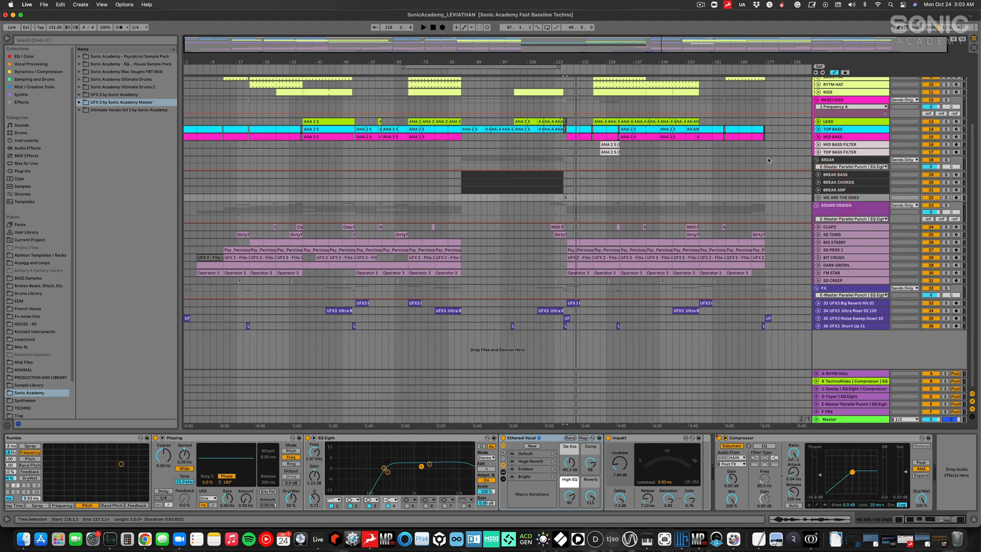
# Step: Switch to the Session view and inspect the devices on the return tracks and the Master, including RHYM Hats, Master Parallel and PRE
pyautogui.press('Tab')
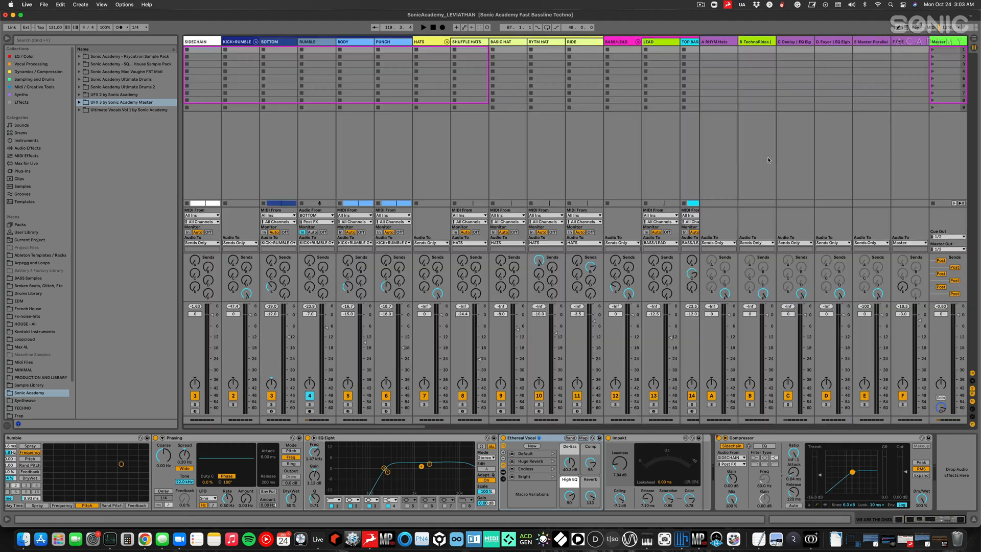
pyautogui.click(722, 43)
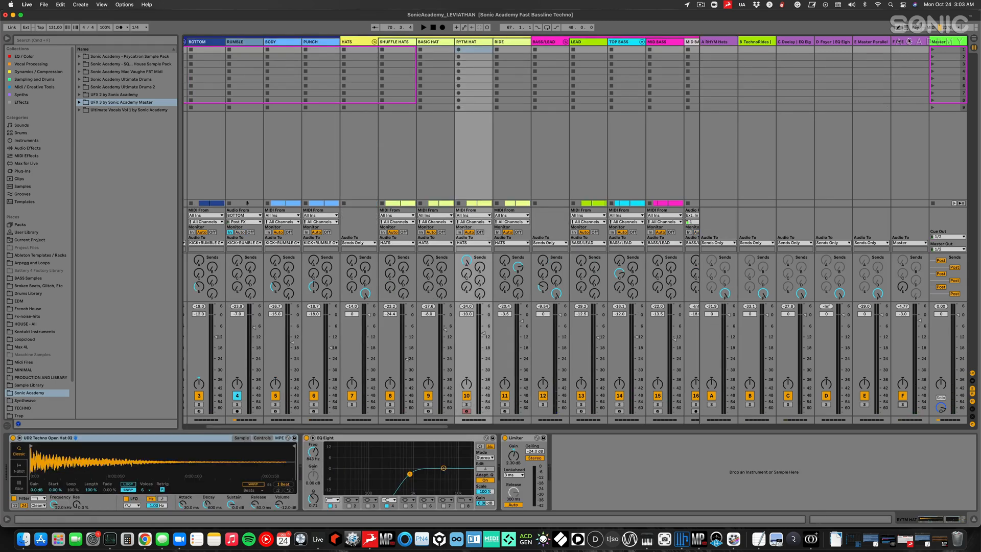
pyautogui.click(909, 42)
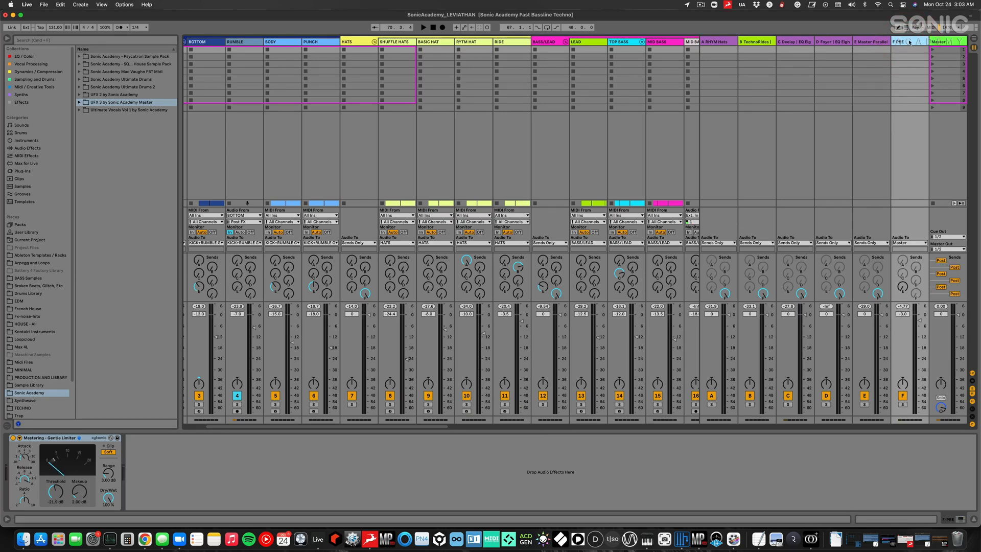
pyautogui.click(721, 42)
pyautogui.click(865, 41)
pyautogui.click(913, 41)
pyautogui.click(941, 41)
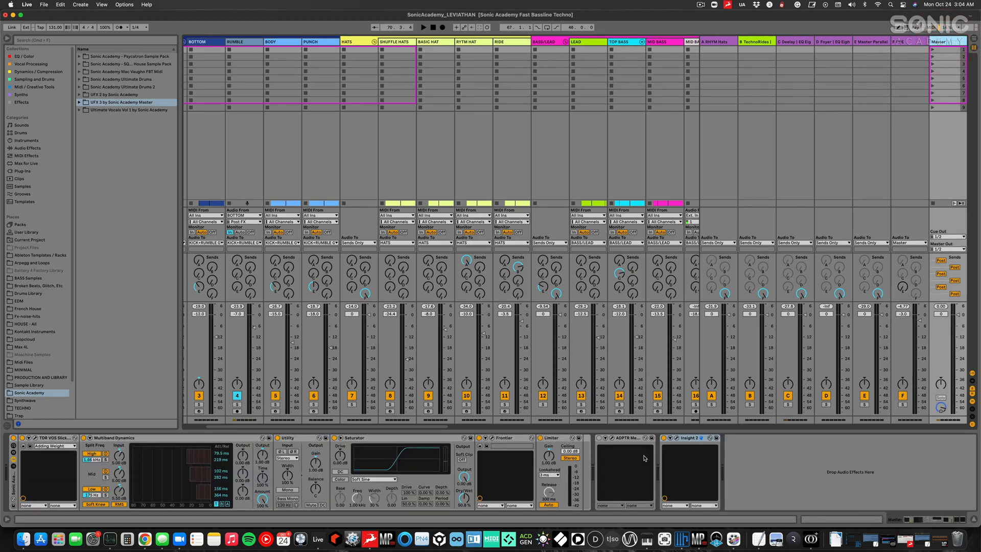
# Step: Return to the Arrangement view and audition the full mix from bar 125 with the Master devices shown
pyautogui.press('Tab')
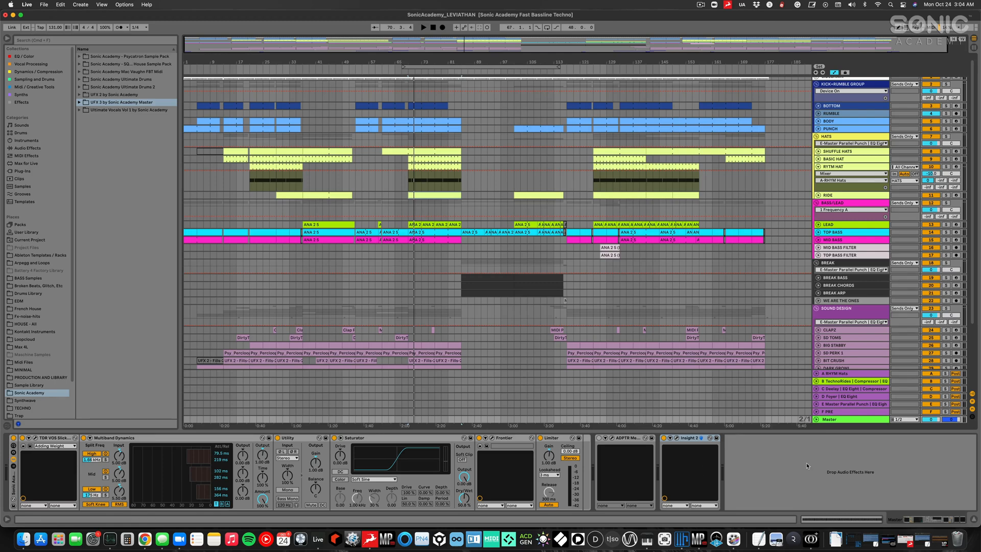
pyautogui.click(588, 177)
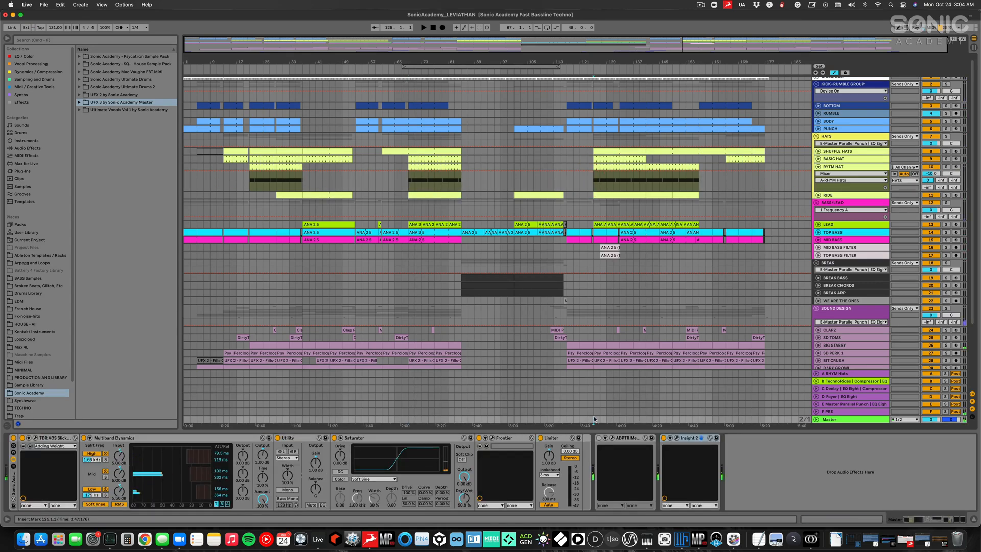
pyautogui.press('space')
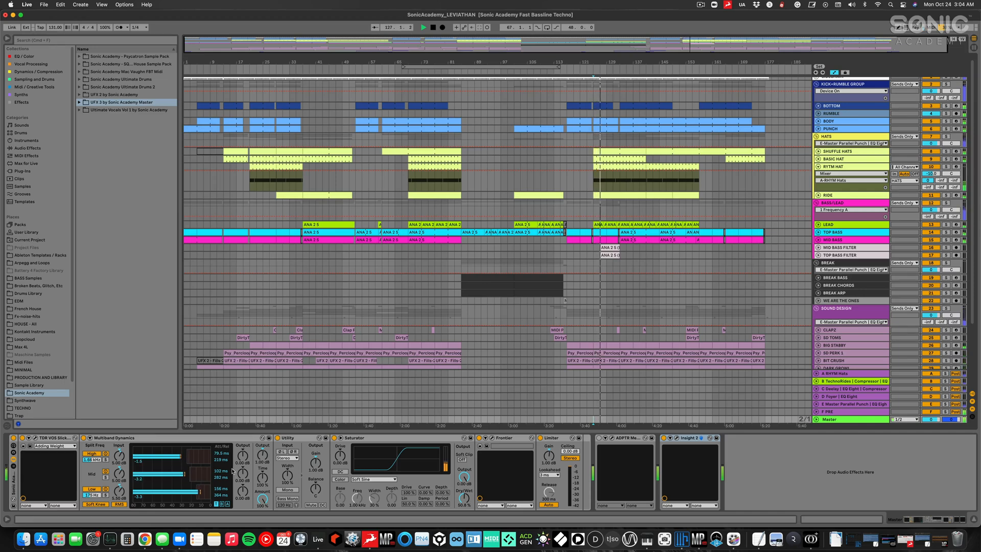
pyautogui.press('space')
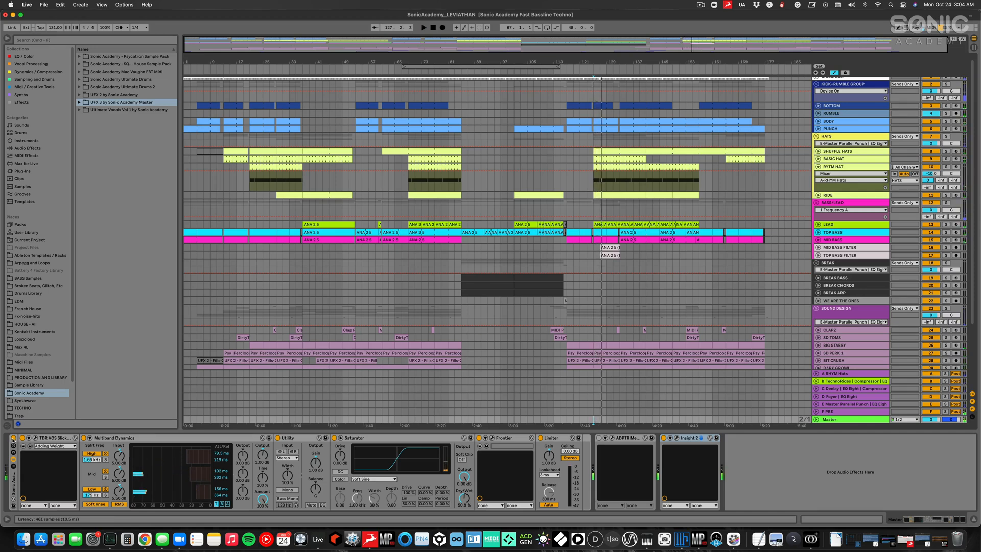
# Step: Bypass and re-enable the Sonic Academy Mastering Chain during playback to compare the sound, and select its TDR VOS device
pyautogui.press('space')
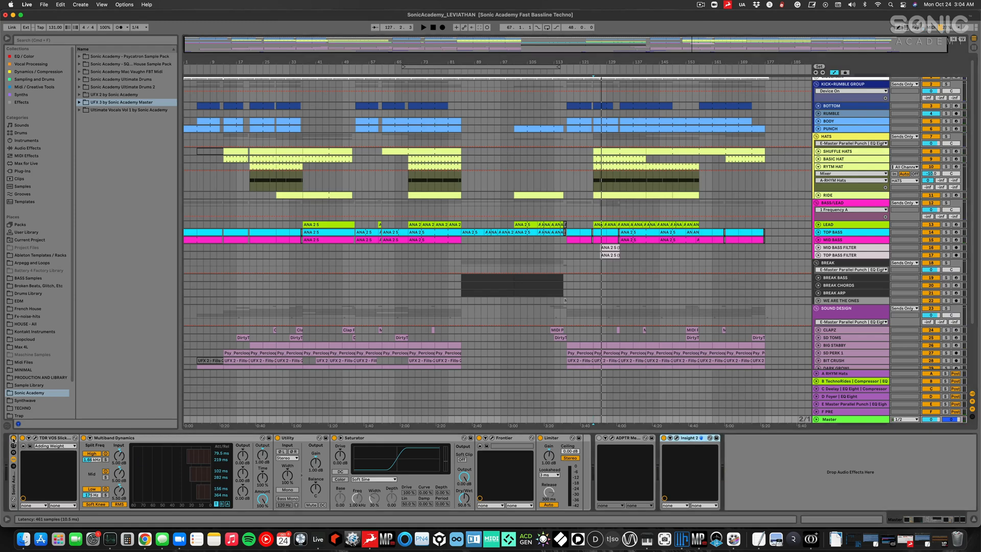
pyautogui.click(13, 438)
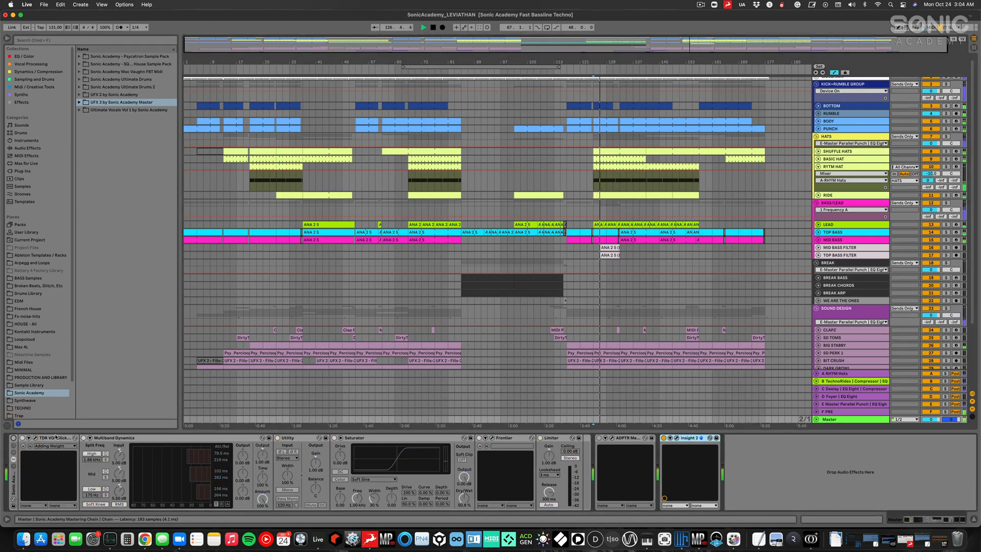
pyautogui.click(14, 438)
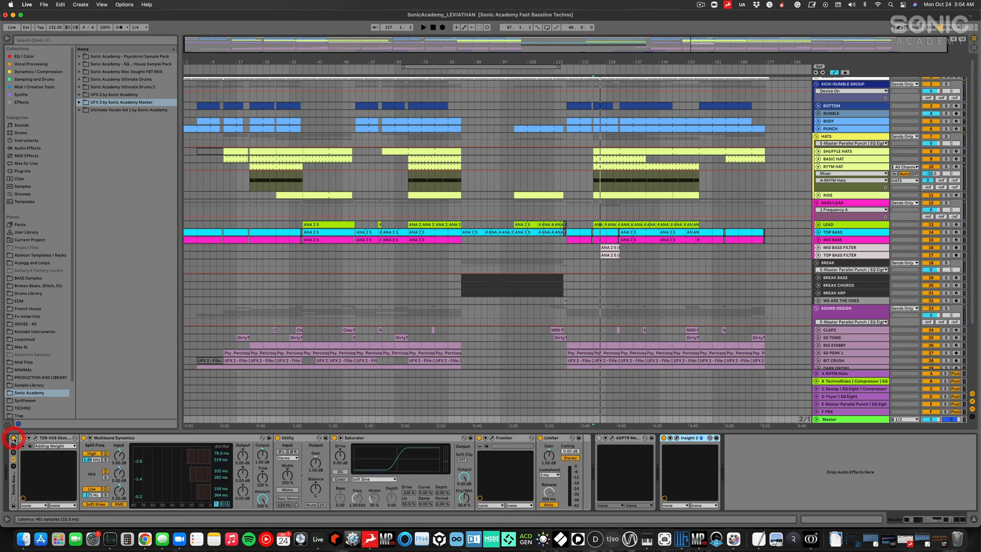
pyautogui.click(49, 440)
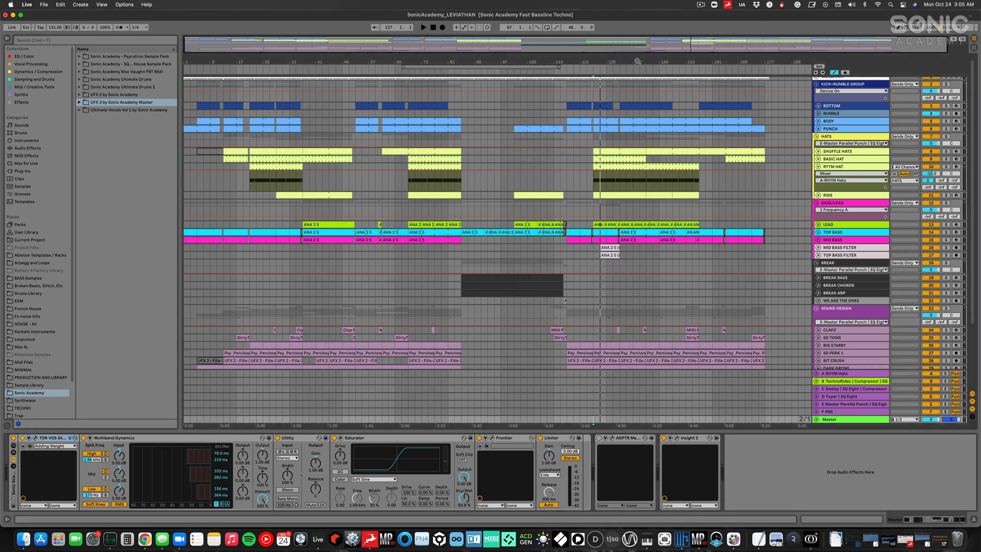
pyautogui.scroll(1, 744, 238)
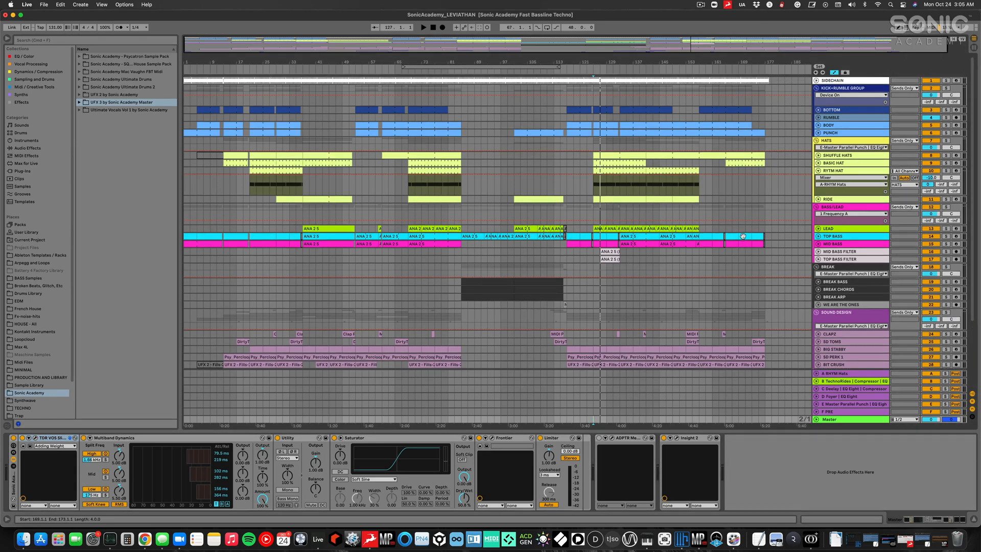